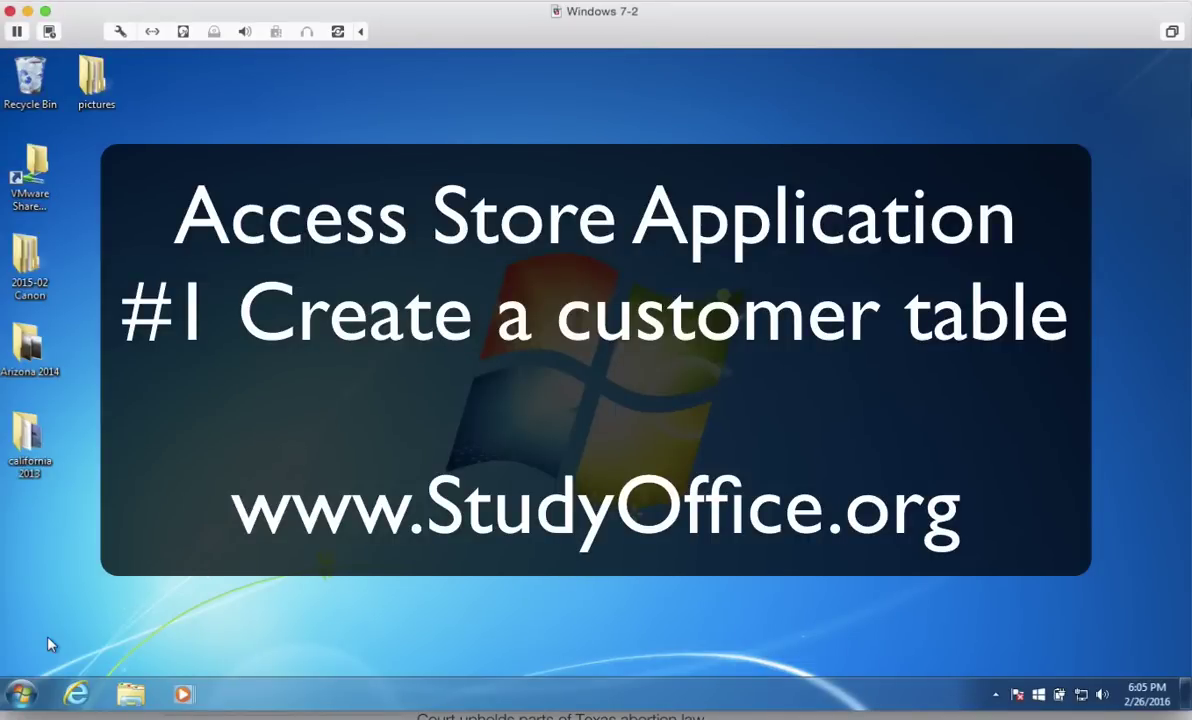
Launch Access 2013 from the Microsoft Office 2013 programs.
{"action": "left_click", "coordinate": [20, 695]}
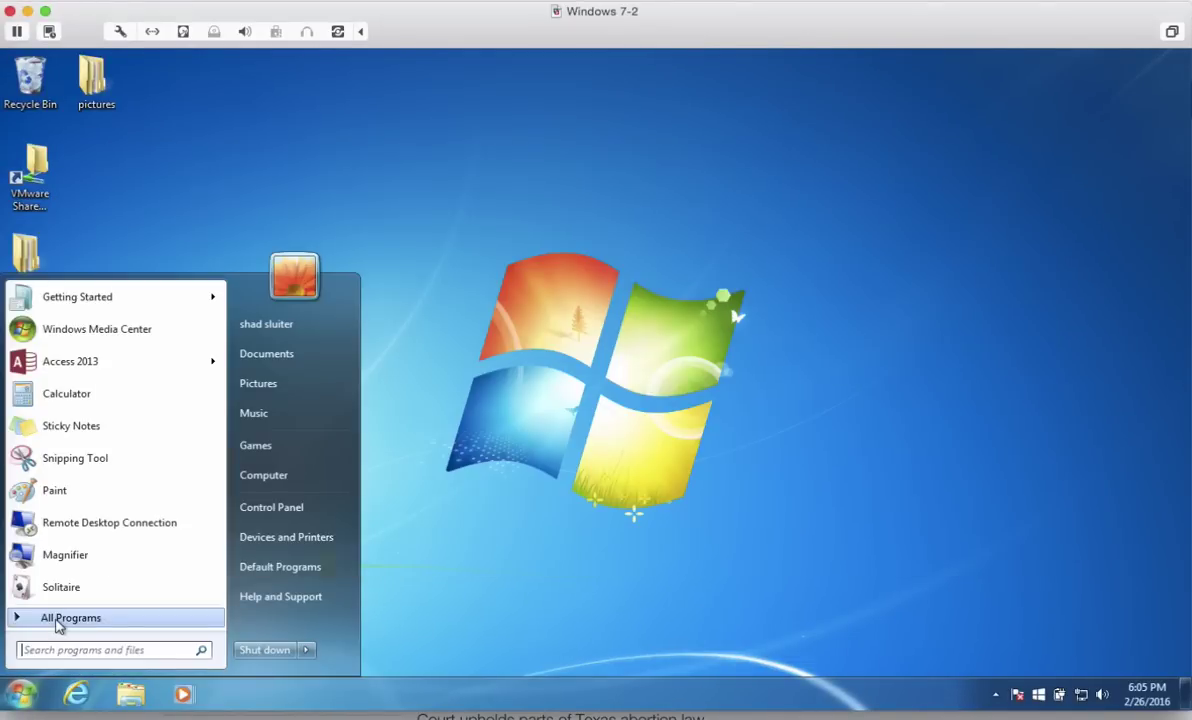
{"action": "left_click", "coordinate": [58, 621]}
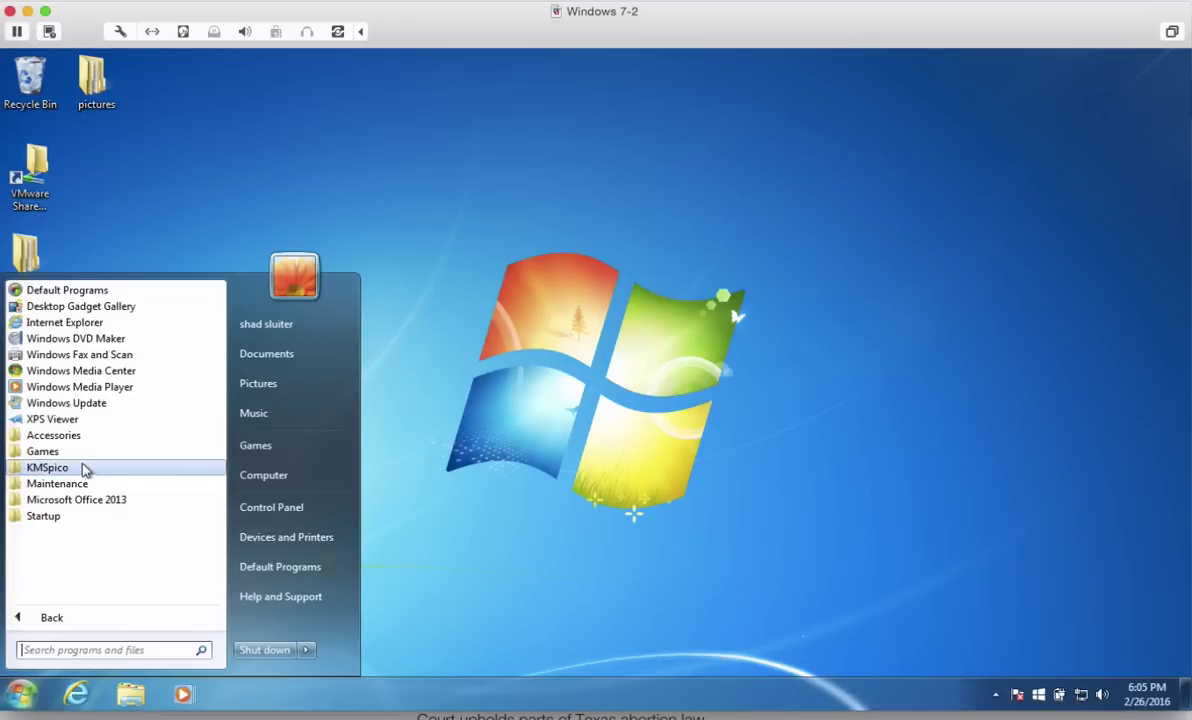
{"action": "left_click", "coordinate": [75, 500]}
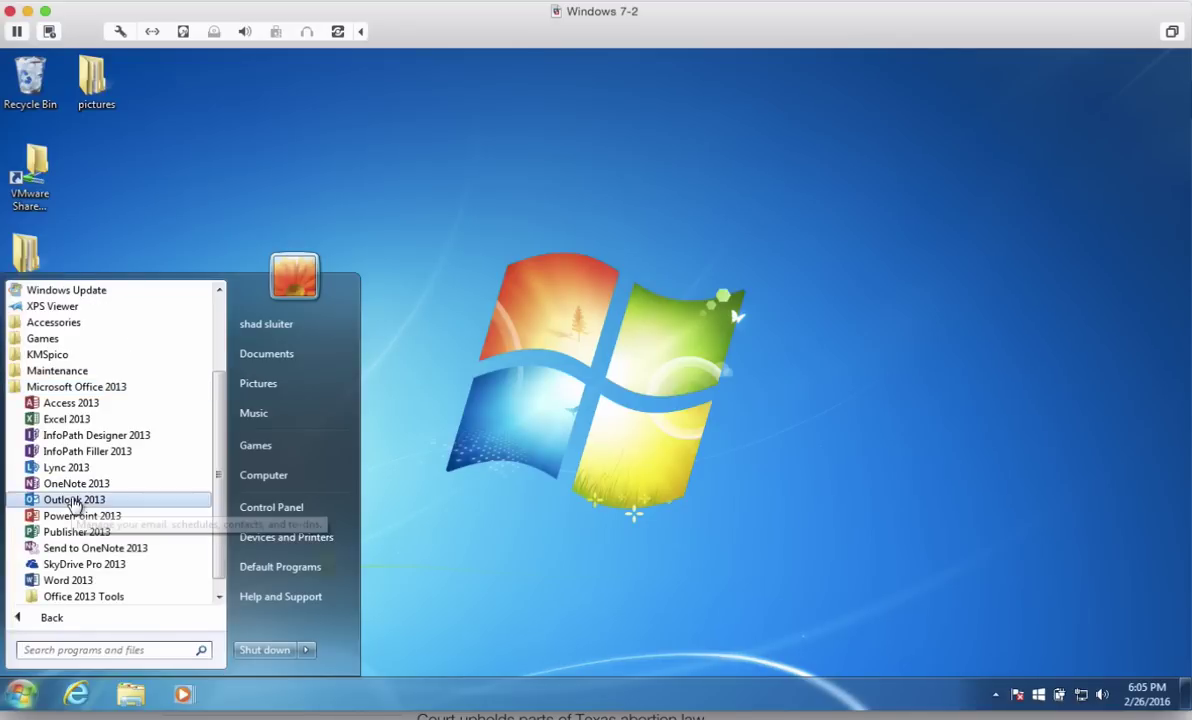
{"action": "left_click", "coordinate": [92, 404]}
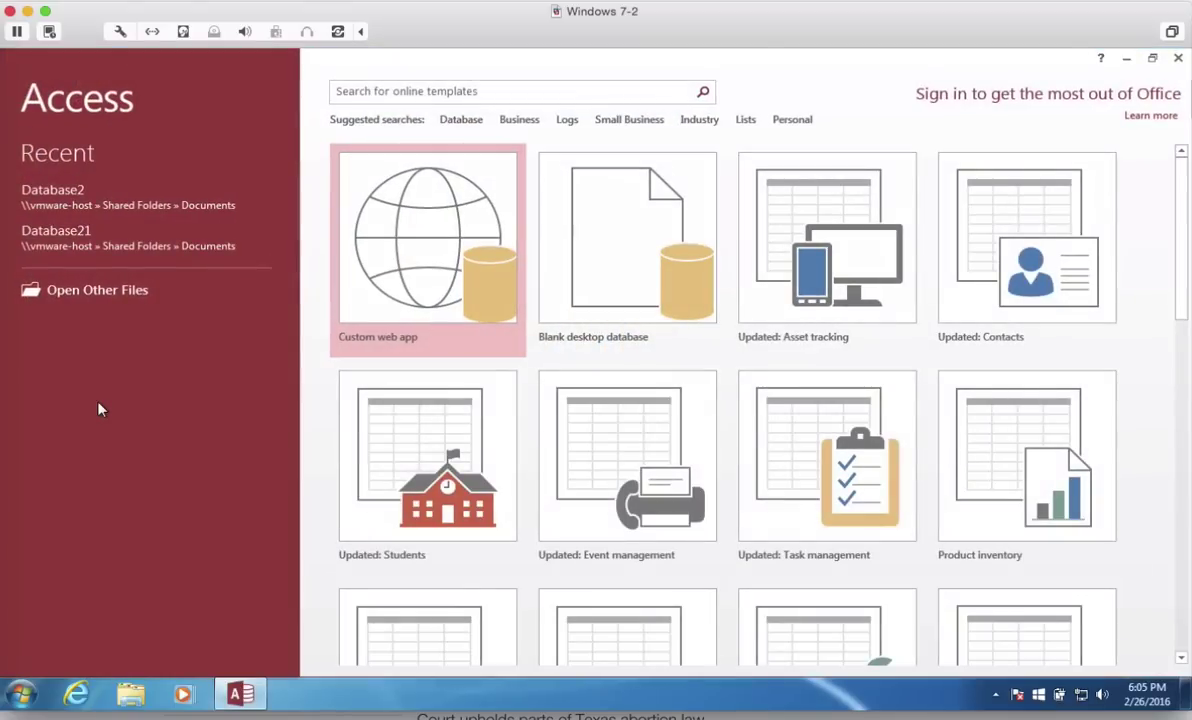
Create a blank desktop database on the Desktop, named with the owner's surname followed by "Store".
{"action": "left_click", "coordinate": [642, 258]}
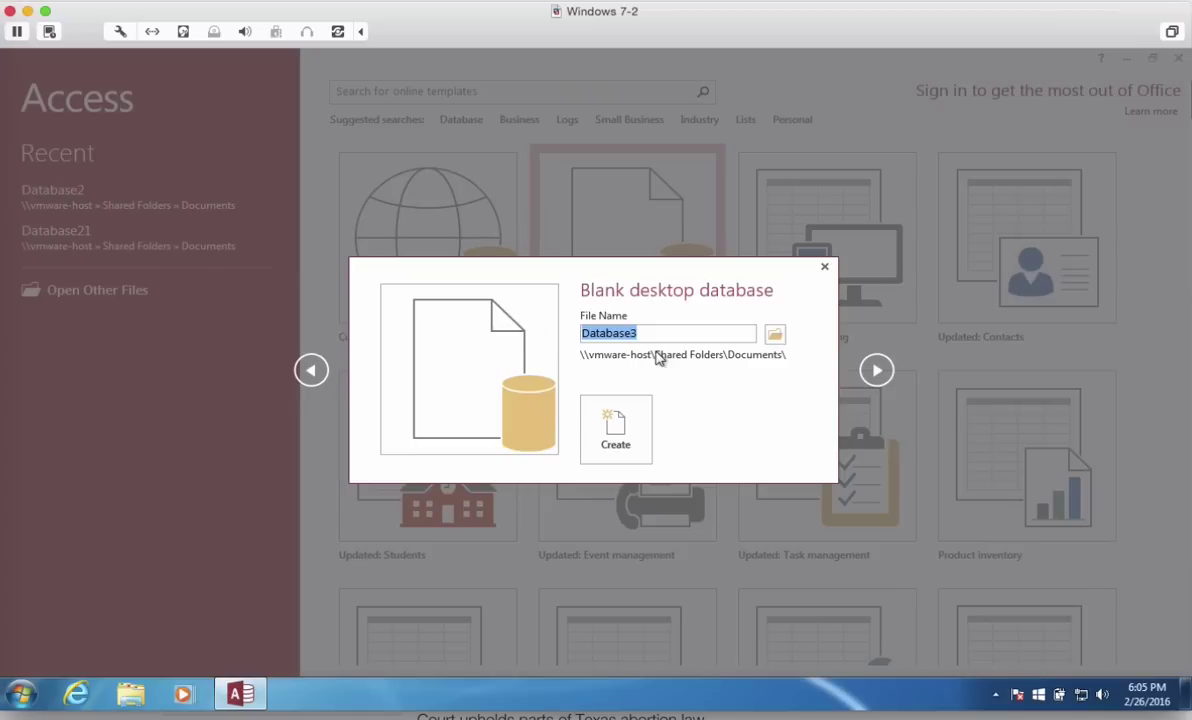
{"action": "type", "text": "Sluiter"}
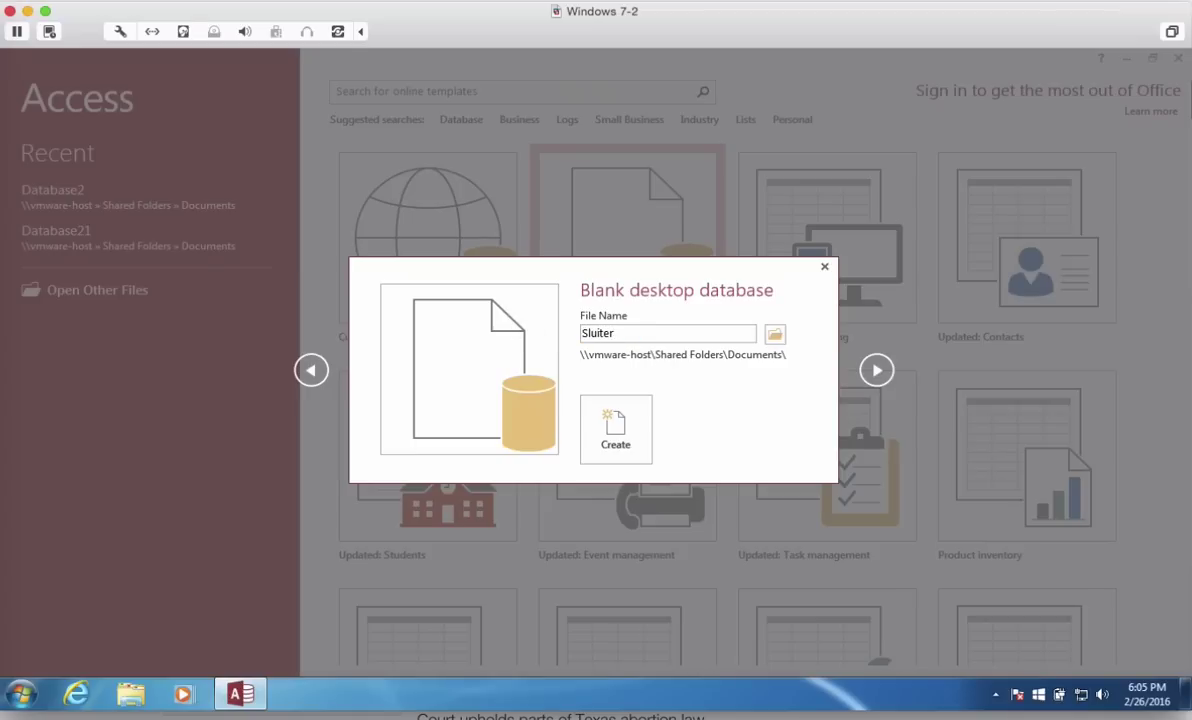
{"action": "type", "text": " Store"}
{"action": "left_click", "coordinate": [777, 338]}
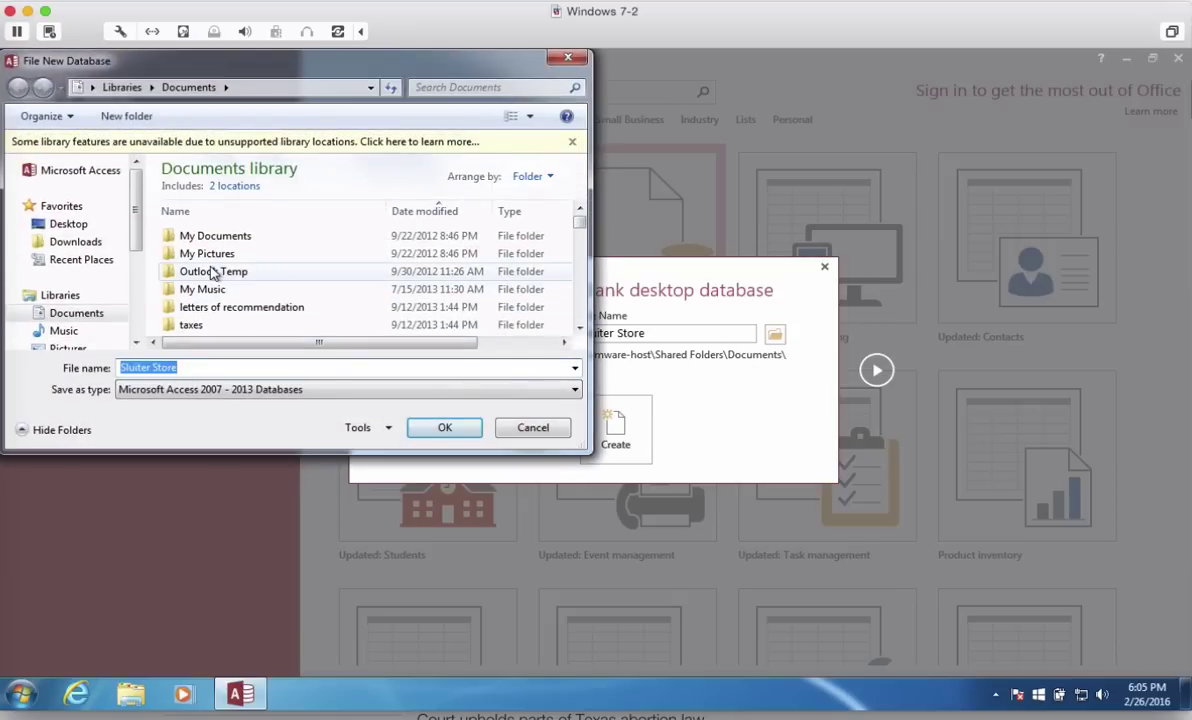
{"action": "left_click", "coordinate": [70, 226]}
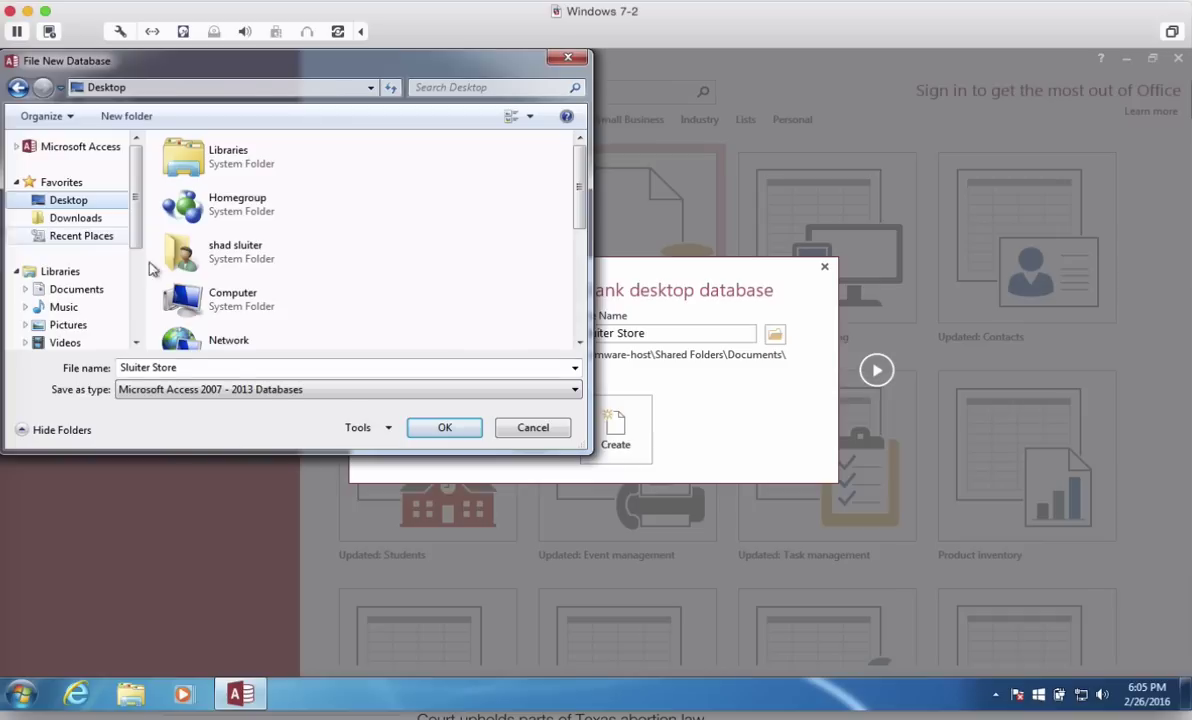
{"action": "left_click", "coordinate": [448, 429]}
{"action": "left_click", "coordinate": [626, 441]}
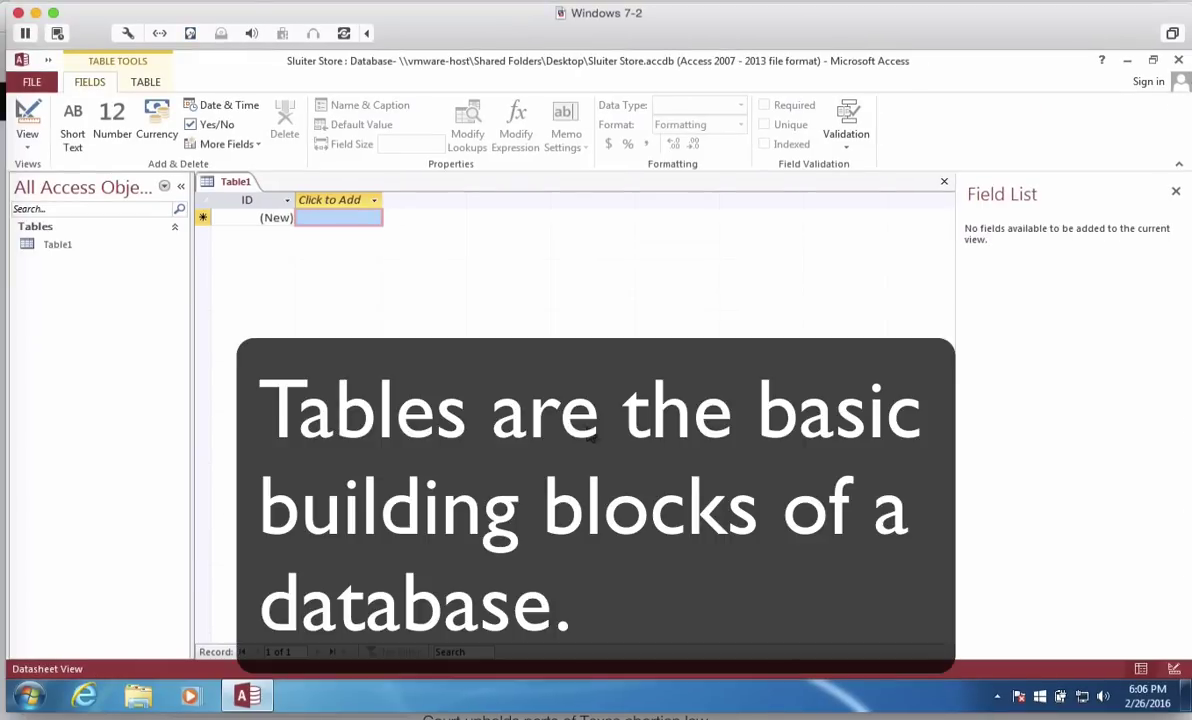
Switch Table1 to Design View, saving the table as "Customer Table".
{"action": "left_click", "coordinate": [60, 246]}
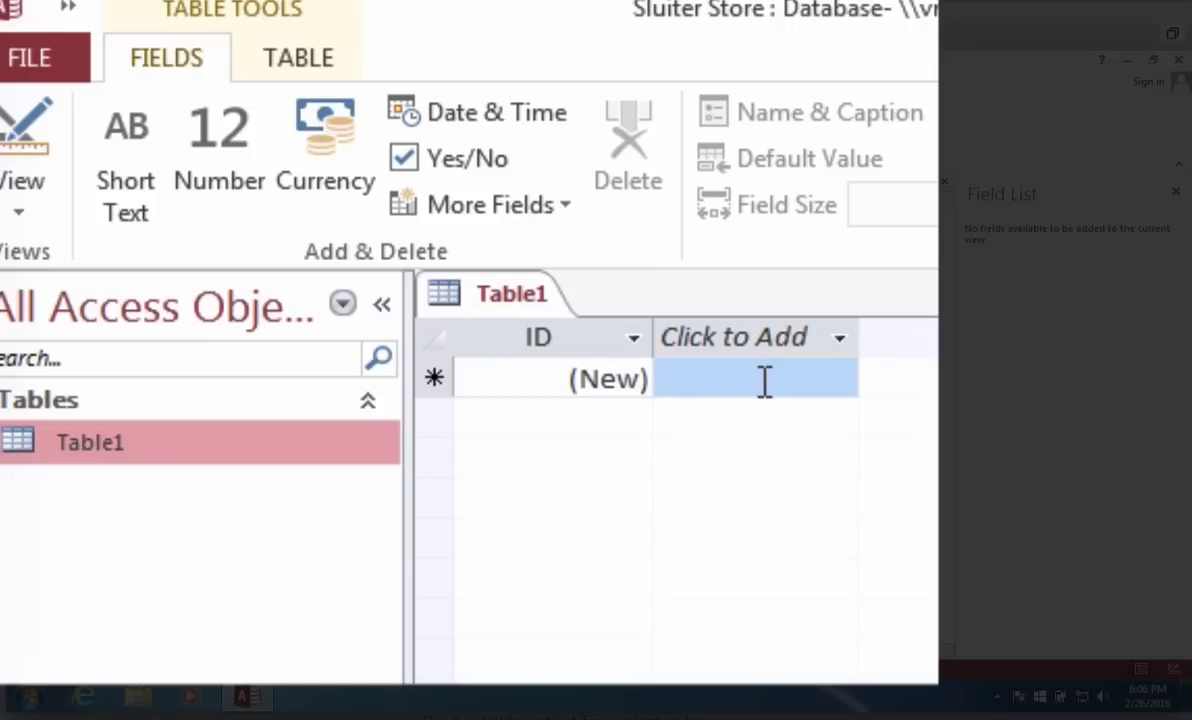
{"action": "left_click", "coordinate": [764, 381]}
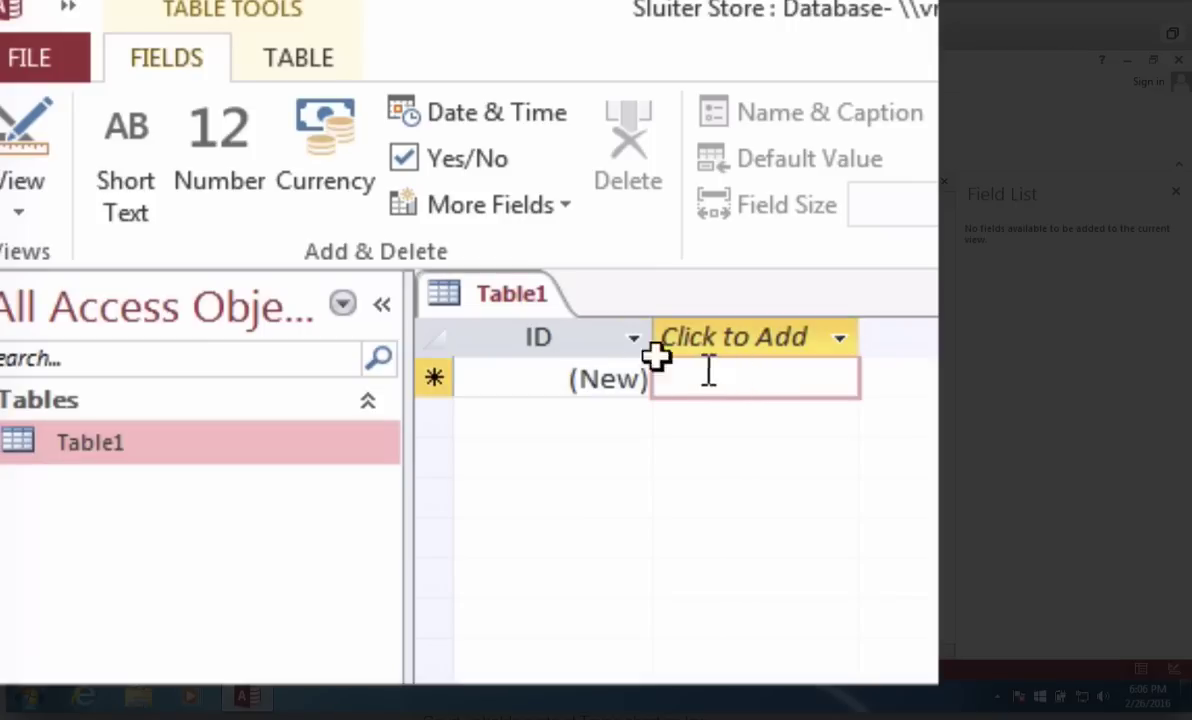
{"action": "right_click", "coordinate": [507, 298]}
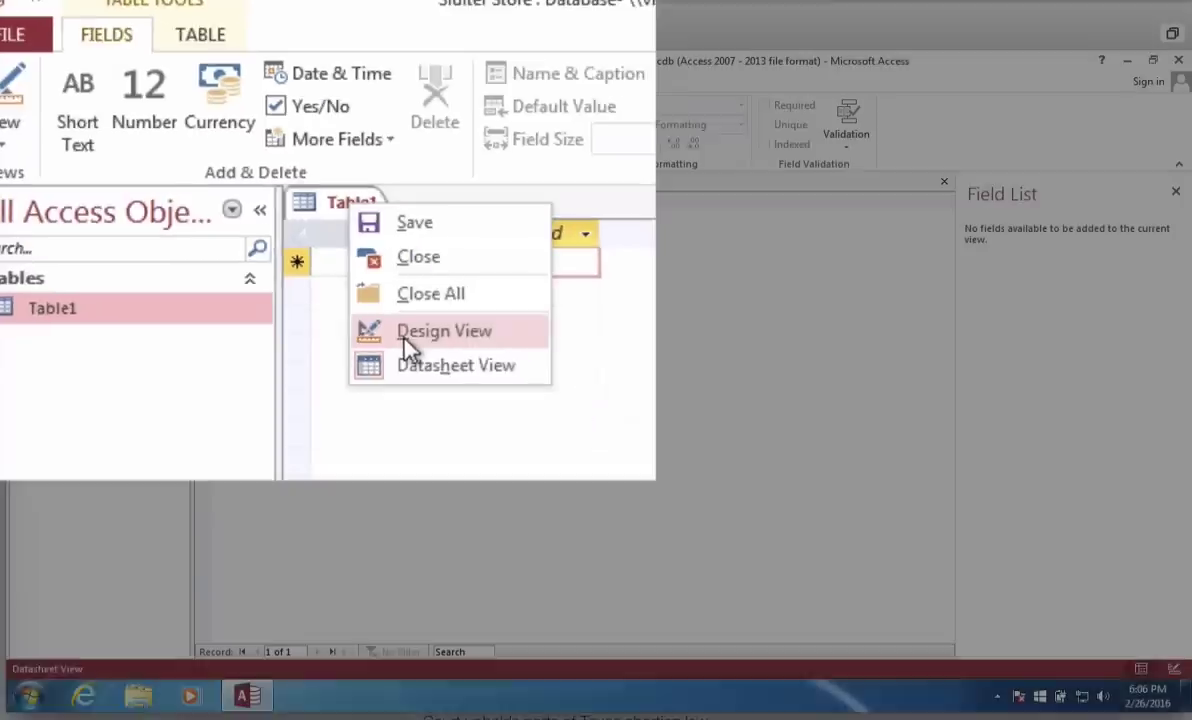
{"action": "left_click", "coordinate": [583, 486]}
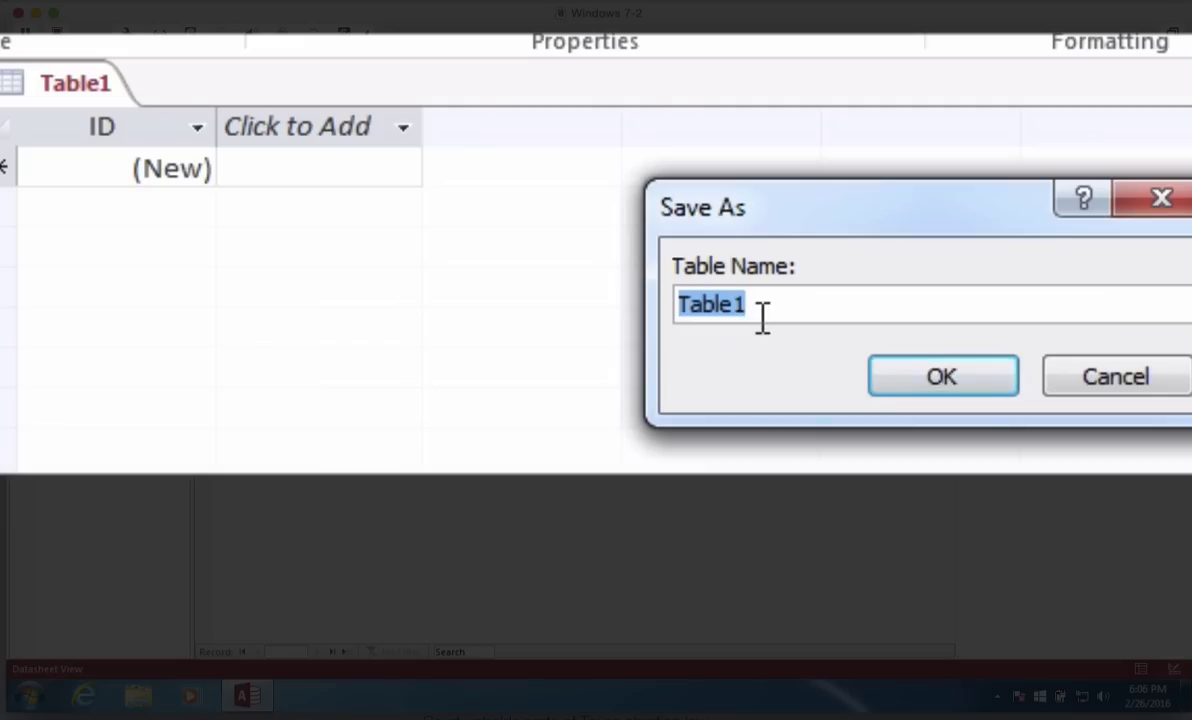
{"action": "type", "text": "Cust"}
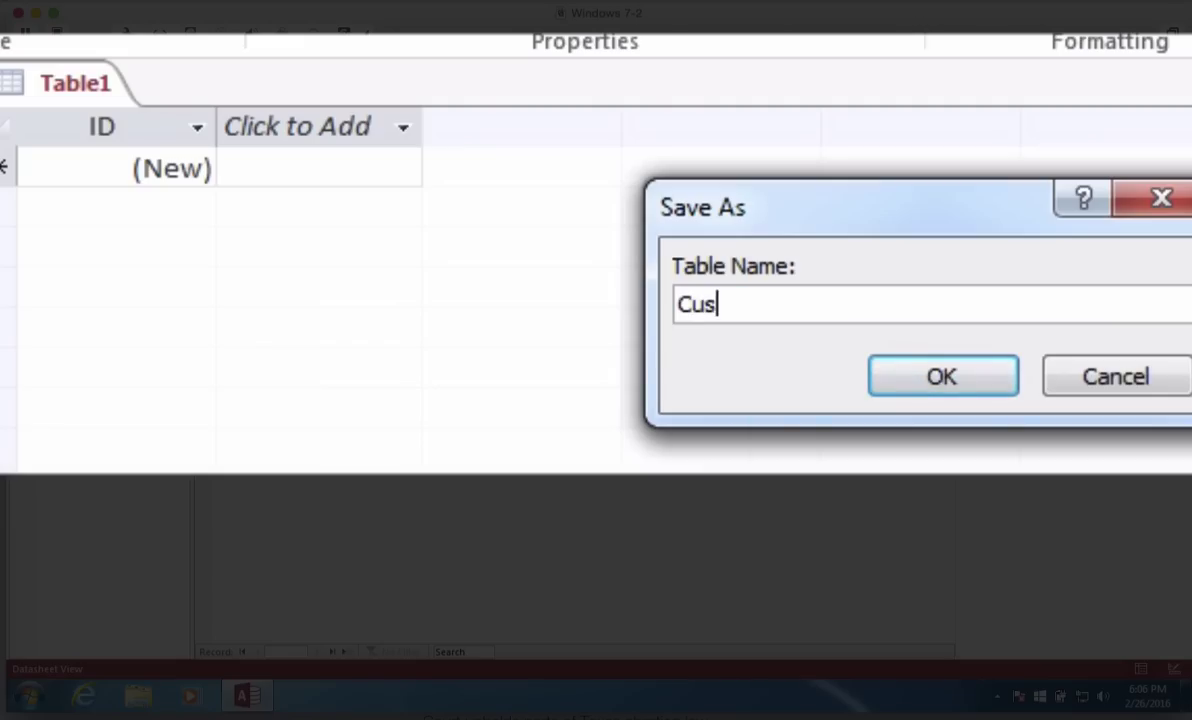
{"action": "type", "text": "omer Table"}
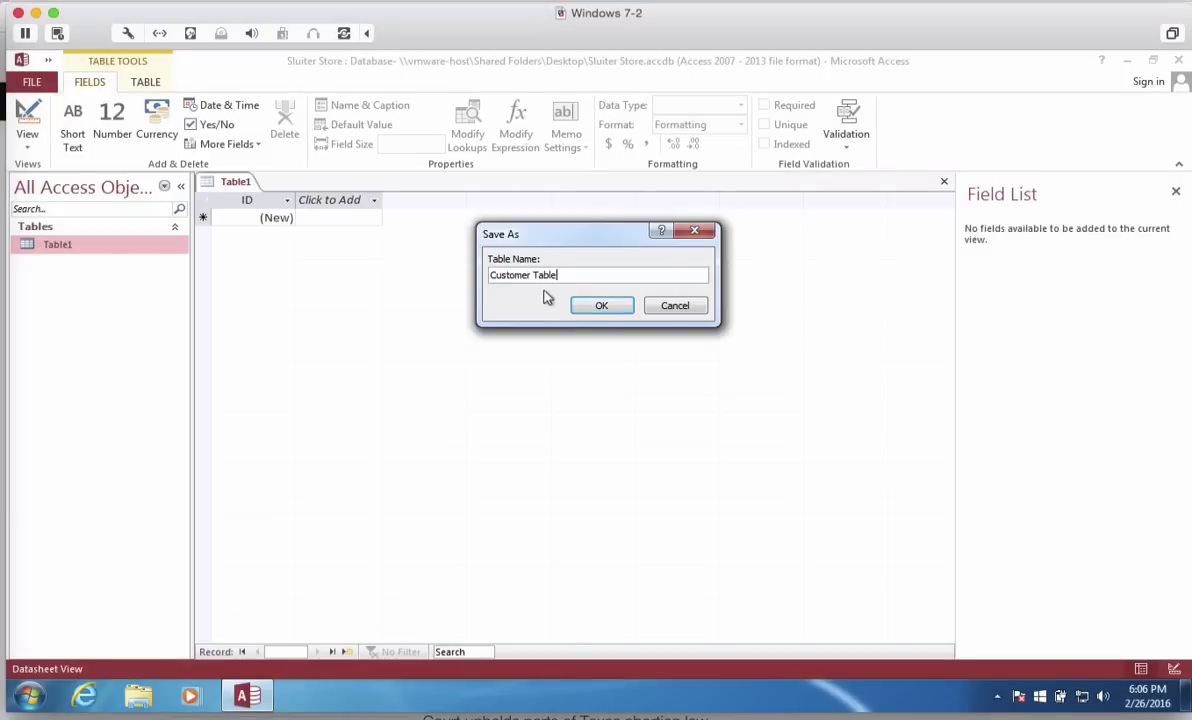
{"action": "left_click", "coordinate": [593, 307]}
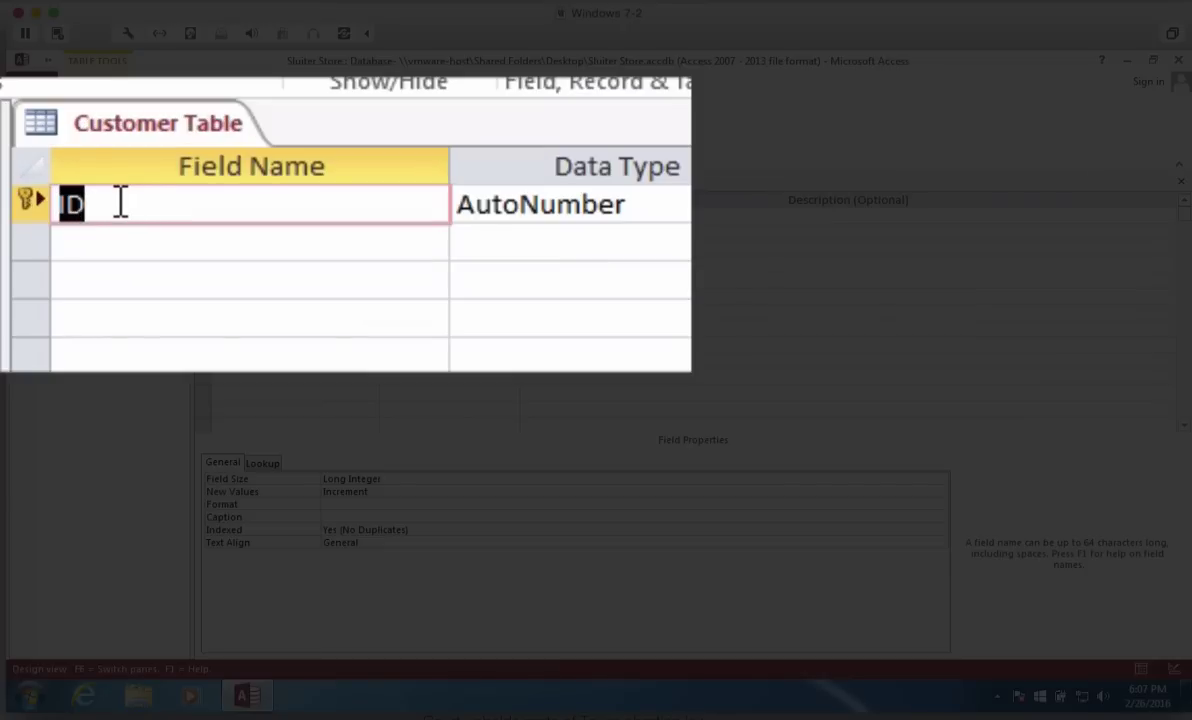
Rename the ID field to CustomerID and add a LastName field with the Short Text data type.
{"action": "type", "text": "Customer"}
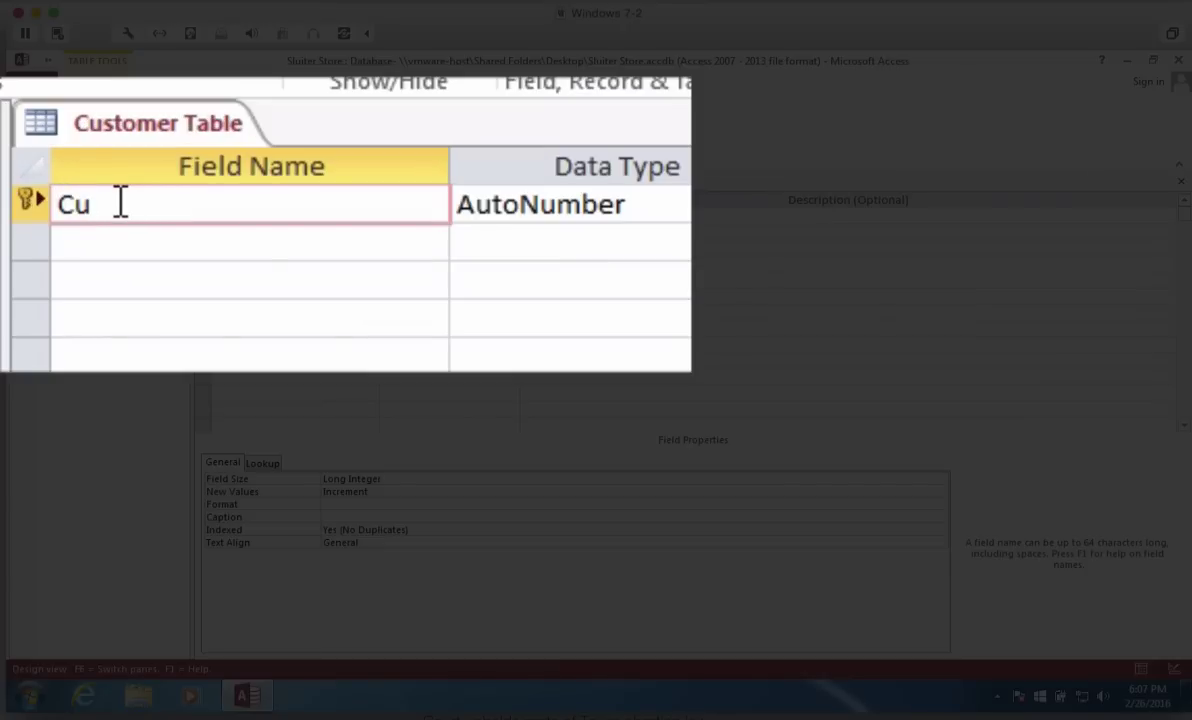
{"action": "type", "text": "ID"}
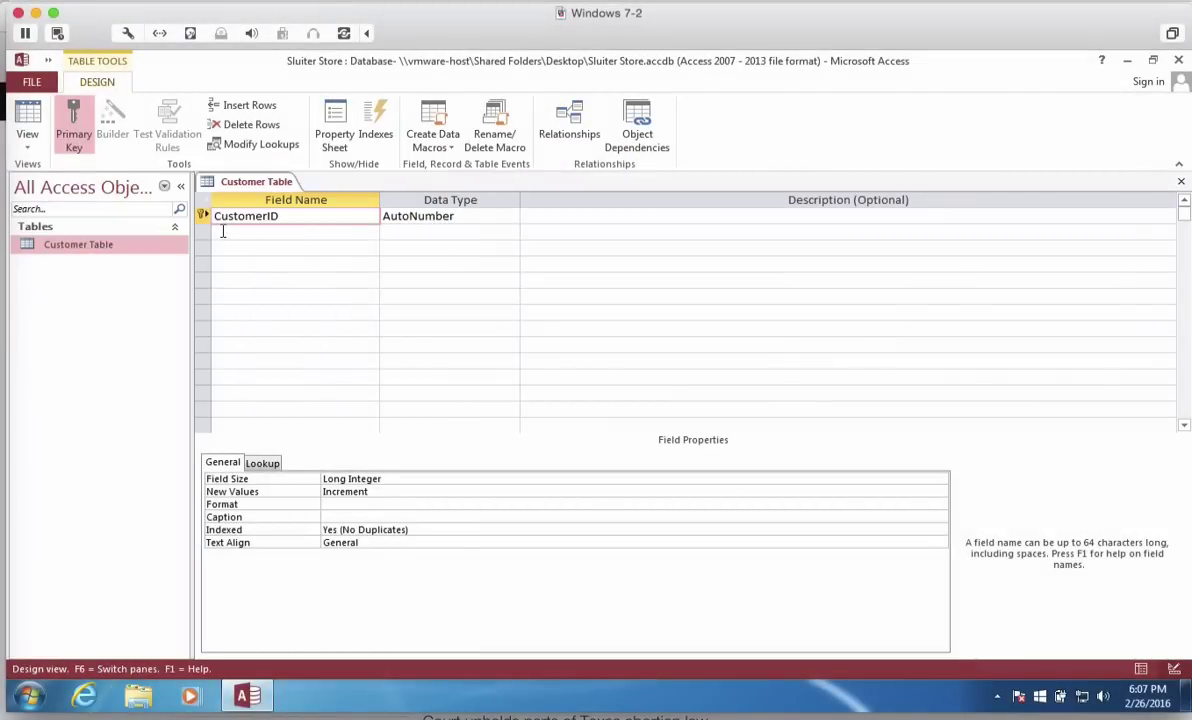
{"action": "left_click", "coordinate": [262, 231]}
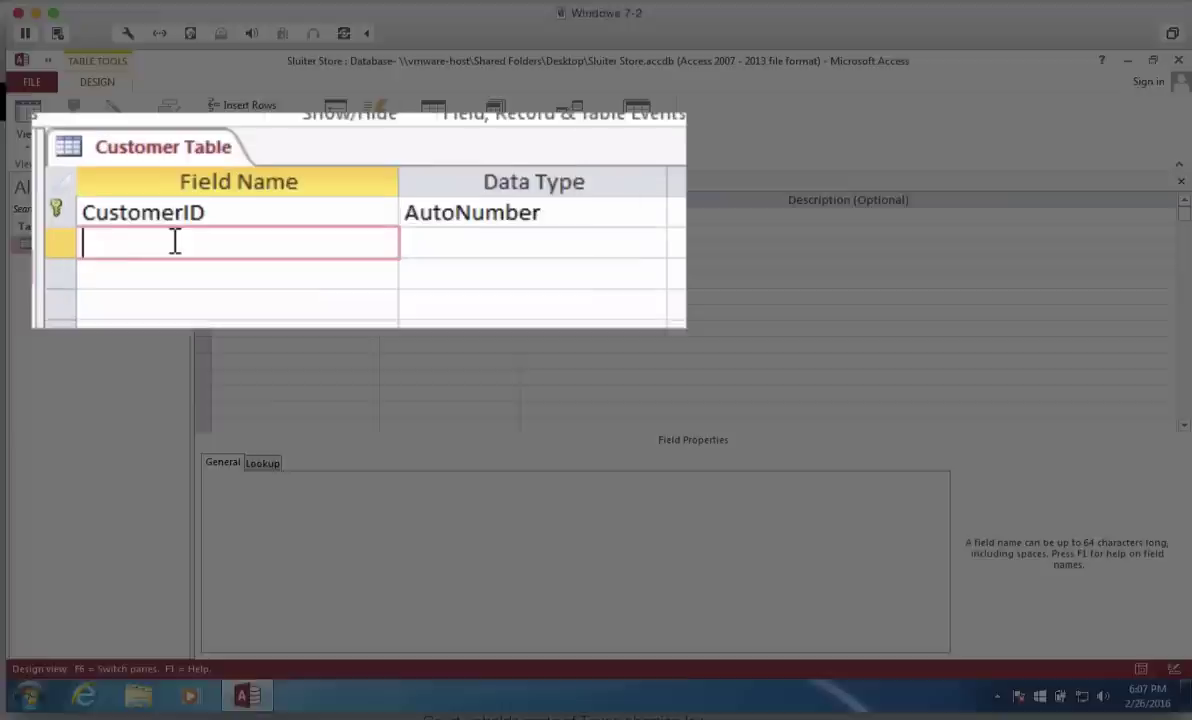
{"action": "type", "text": "LastName"}
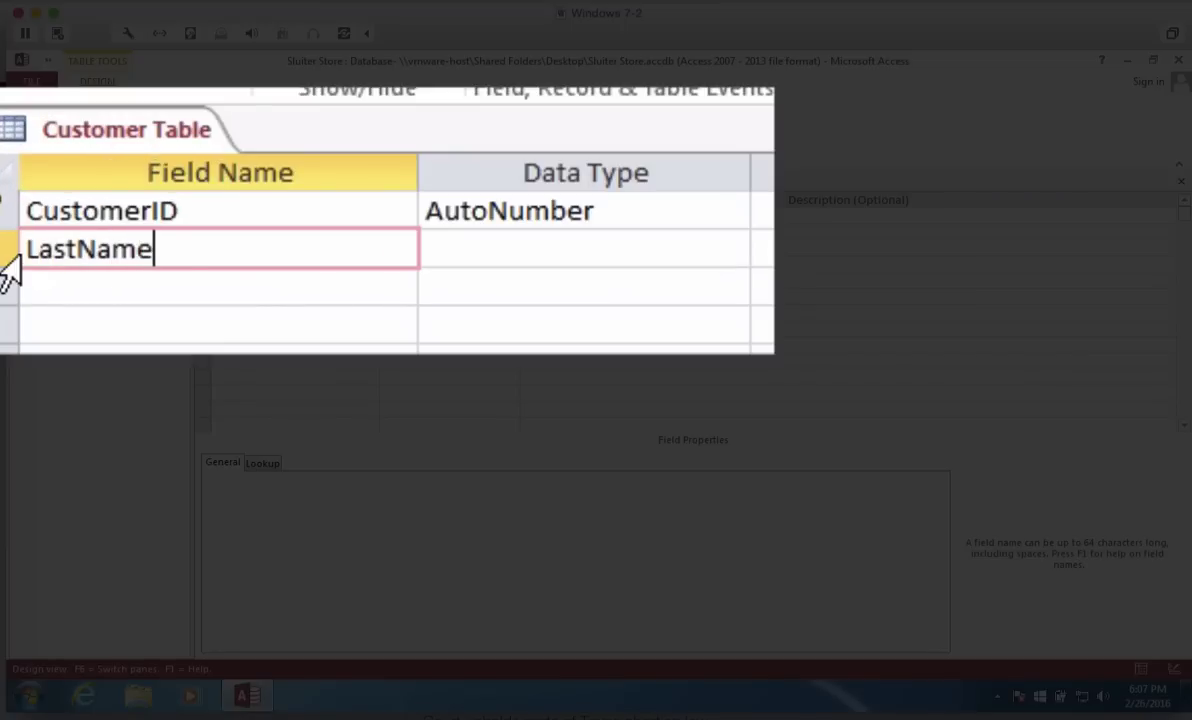
{"action": "left_click", "coordinate": [492, 252]}
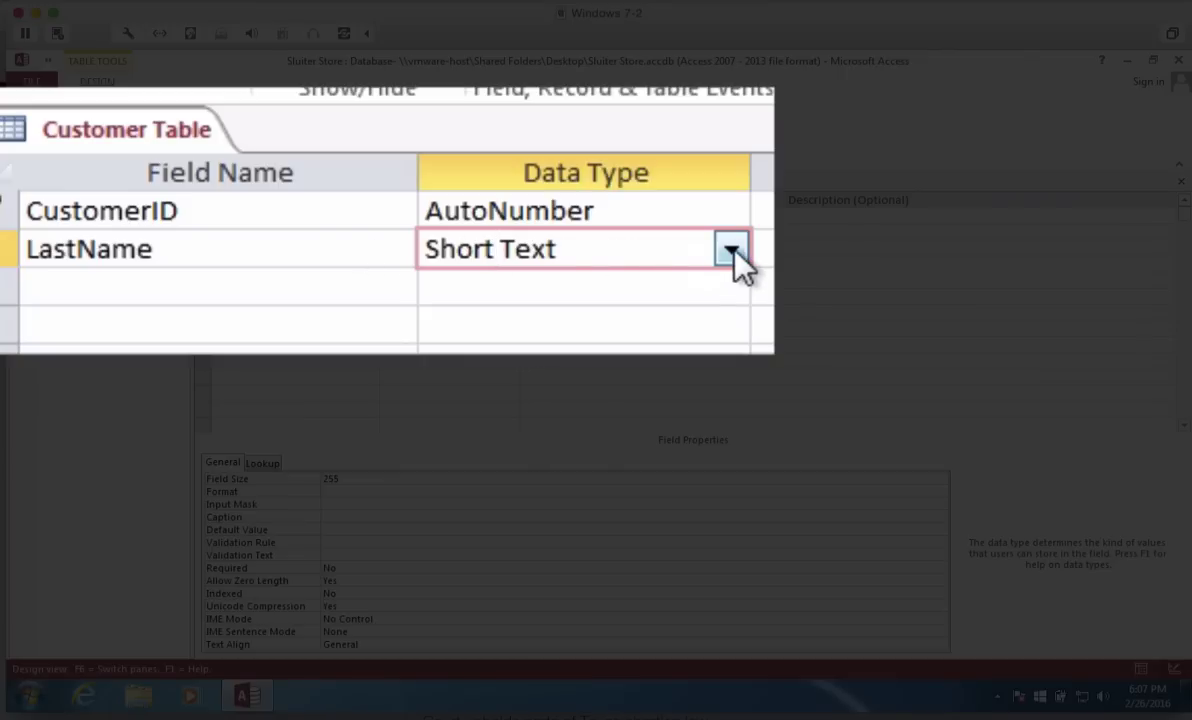
{"action": "left_click", "coordinate": [733, 252]}
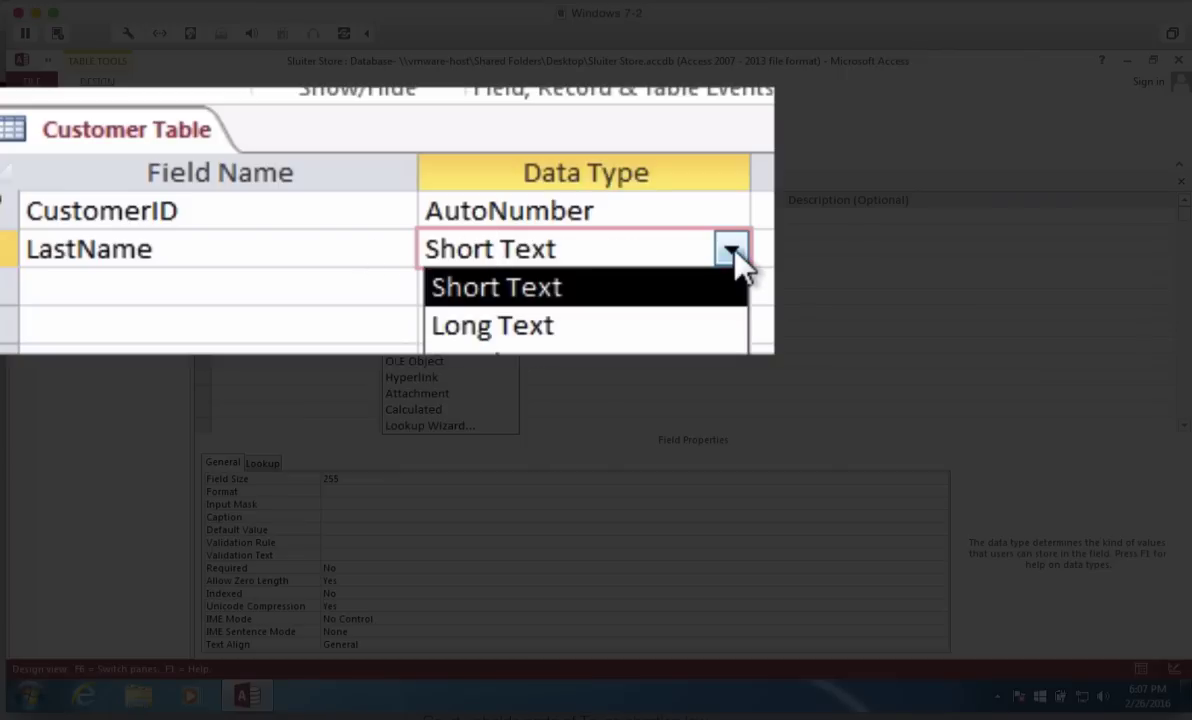
{"action": "left_click", "coordinate": [733, 252]}
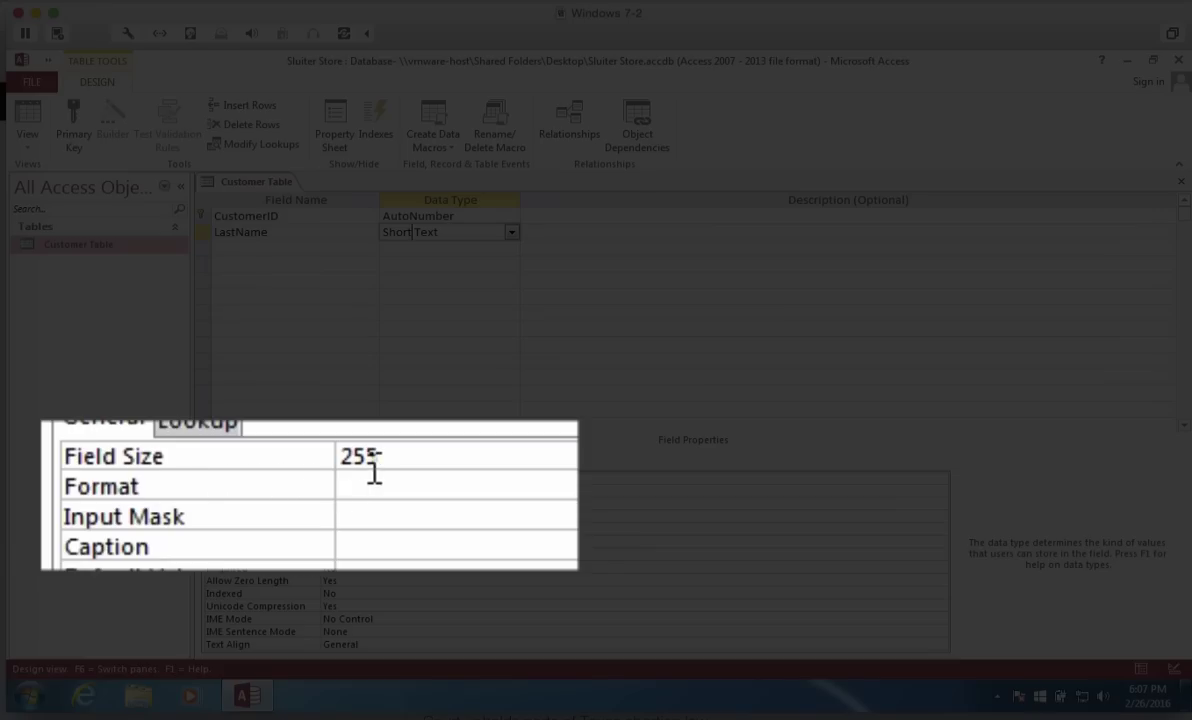
Add FirstName and StreeAddress fields below LastName, both with the Short Text data type.
{"action": "left_click", "coordinate": [263, 246]}
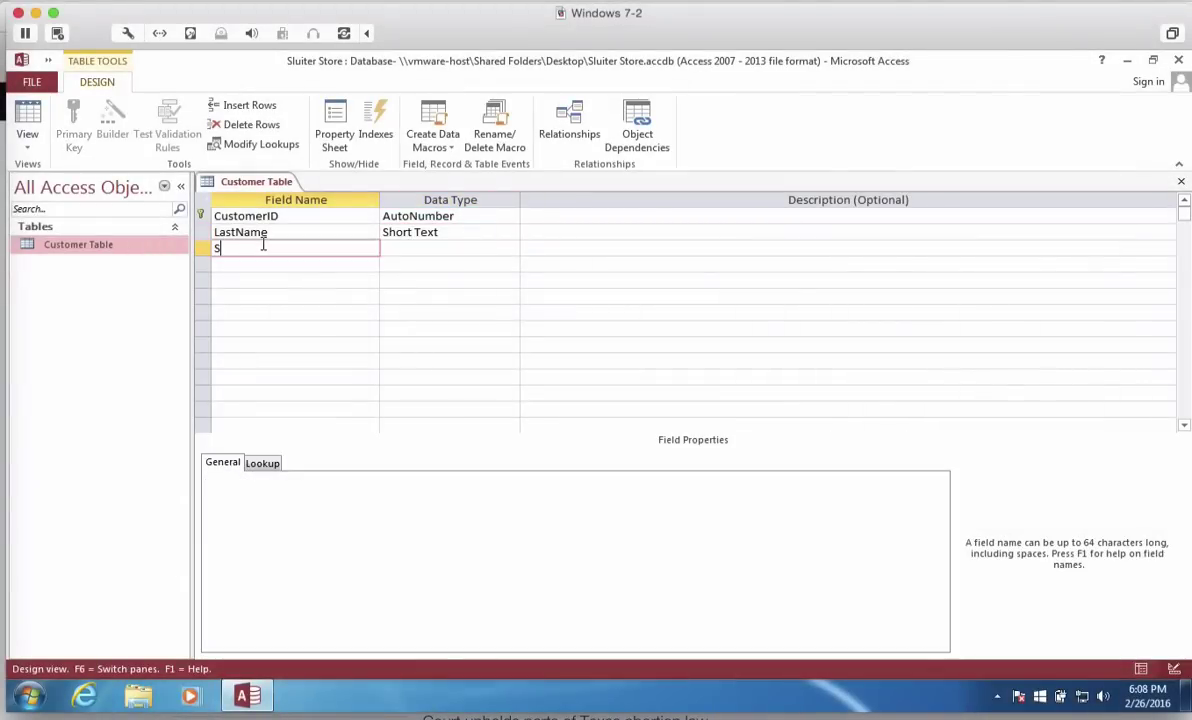
{"action": "type", "text": "FirstName"}
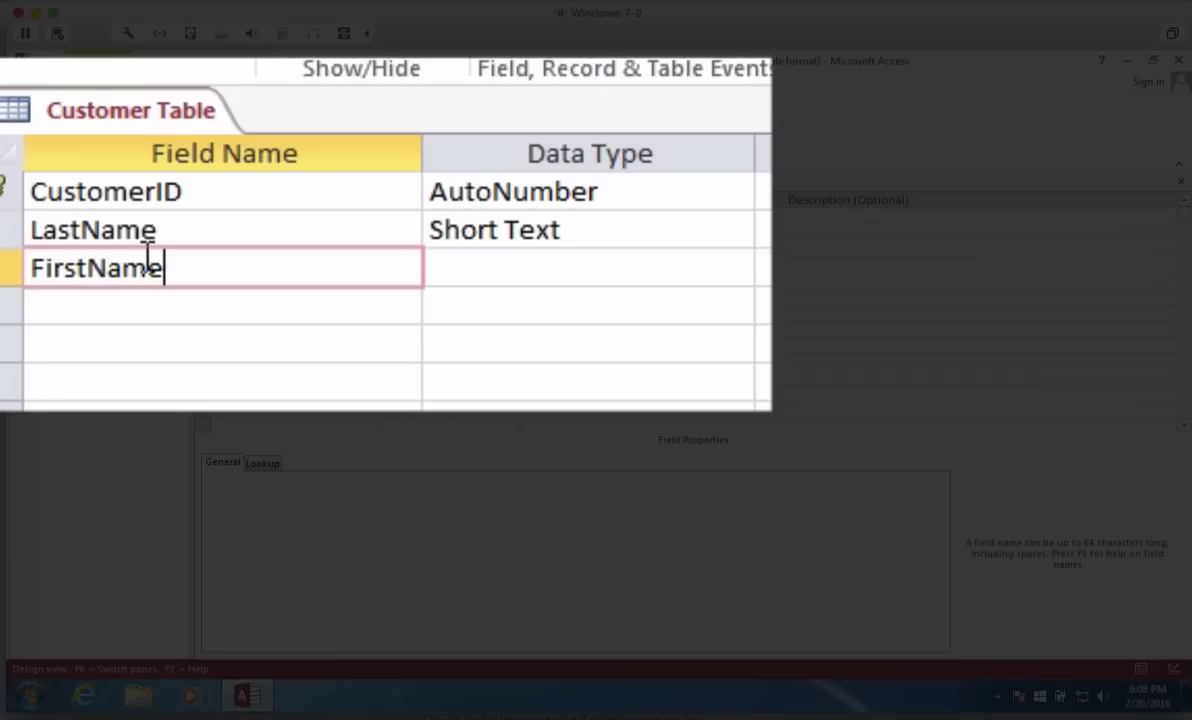
{"action": "key", "text": "Tab"}
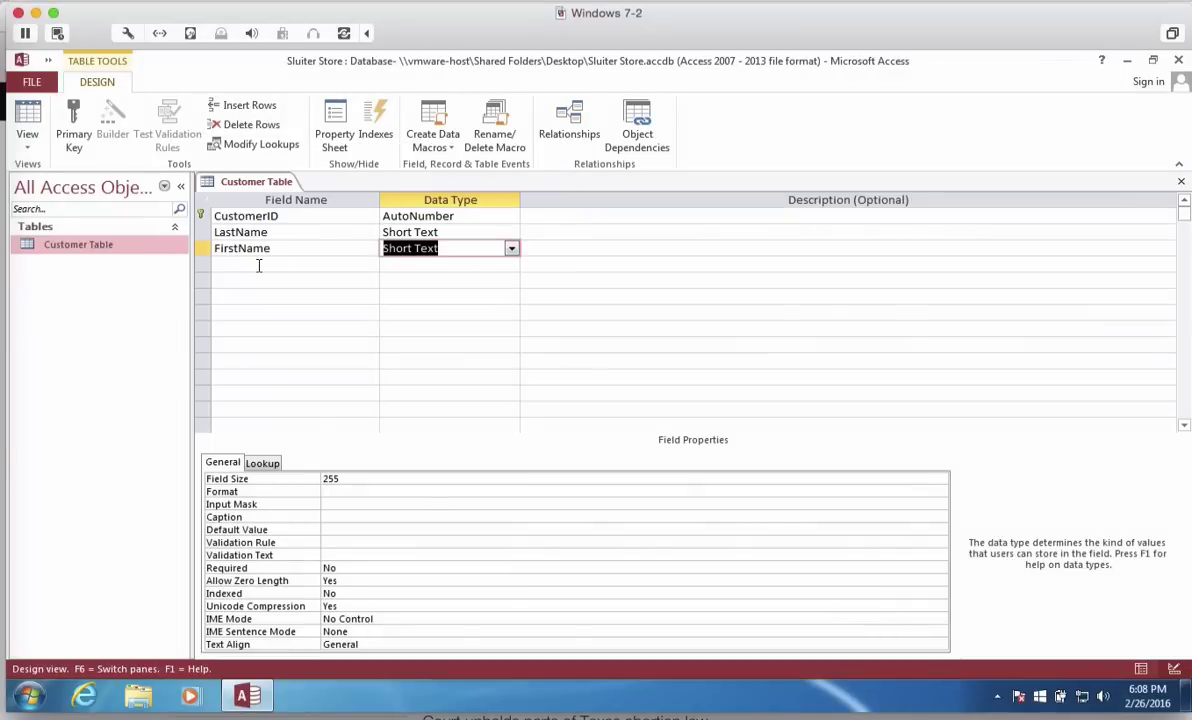
{"action": "left_click", "coordinate": [258, 265]}
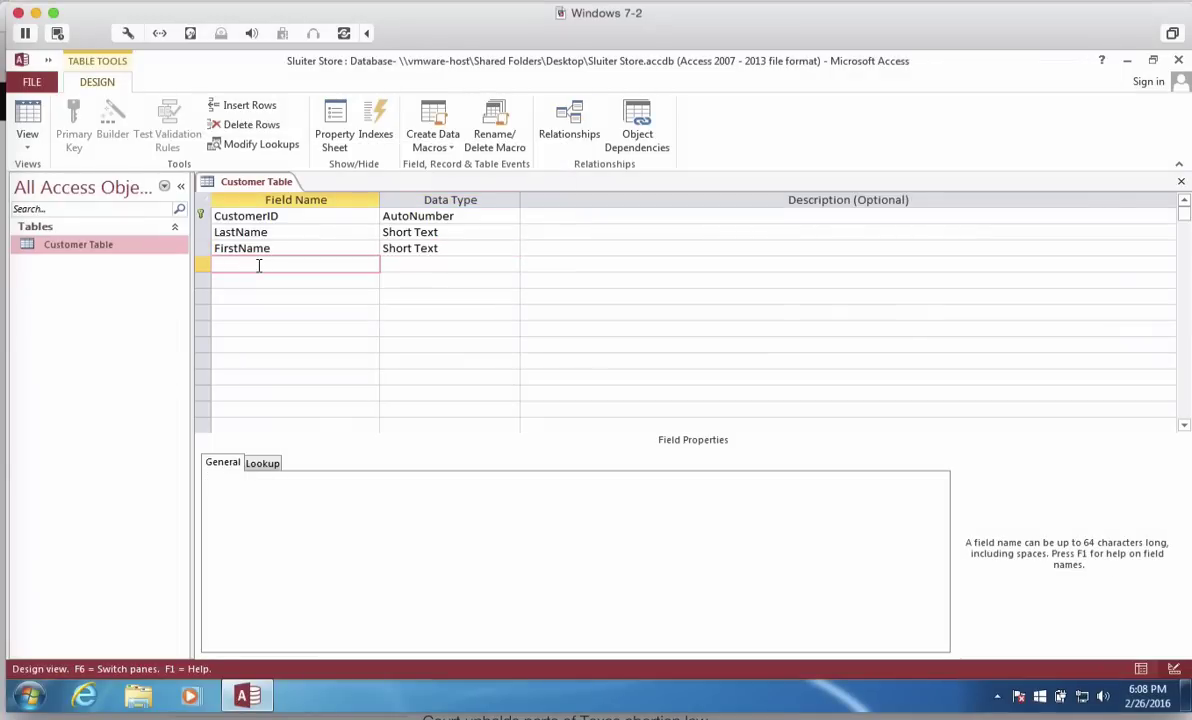
{"action": "type", "text": "StreeA"}
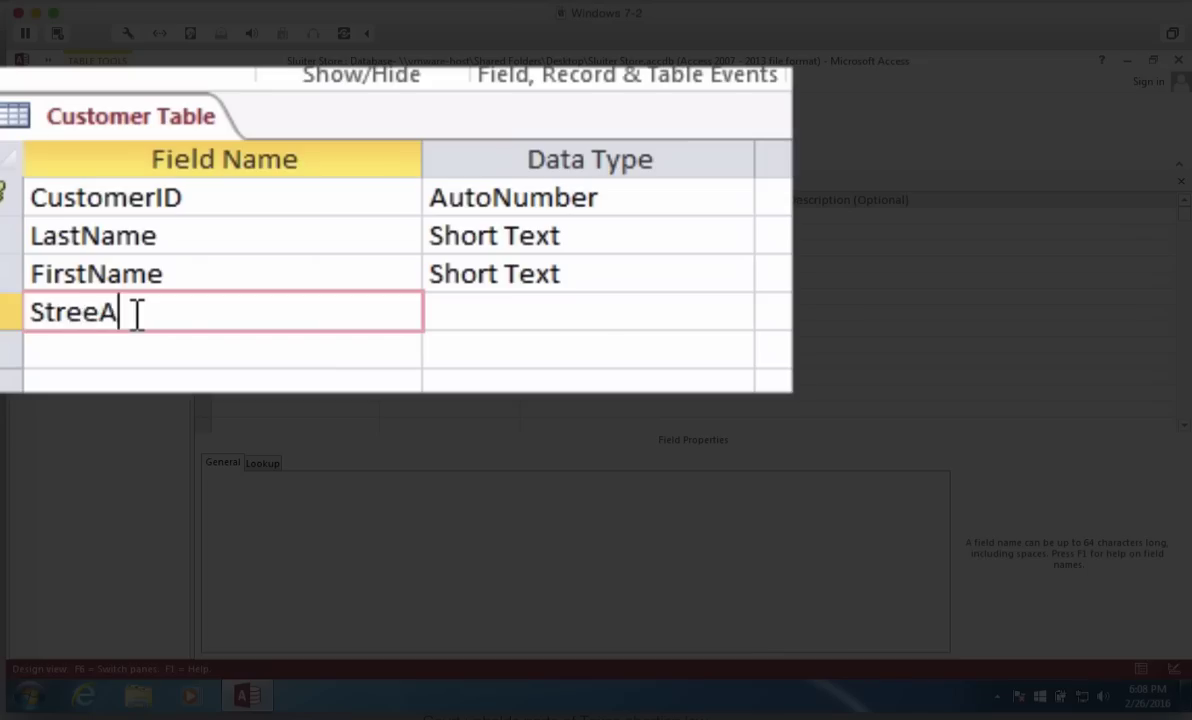
{"action": "type", "text": "ddress"}
{"action": "left_click", "coordinate": [597, 311]}
Add City and State fields below StreeAddress, both with the Short Text data type.
{"action": "left_click", "coordinate": [252, 279]}
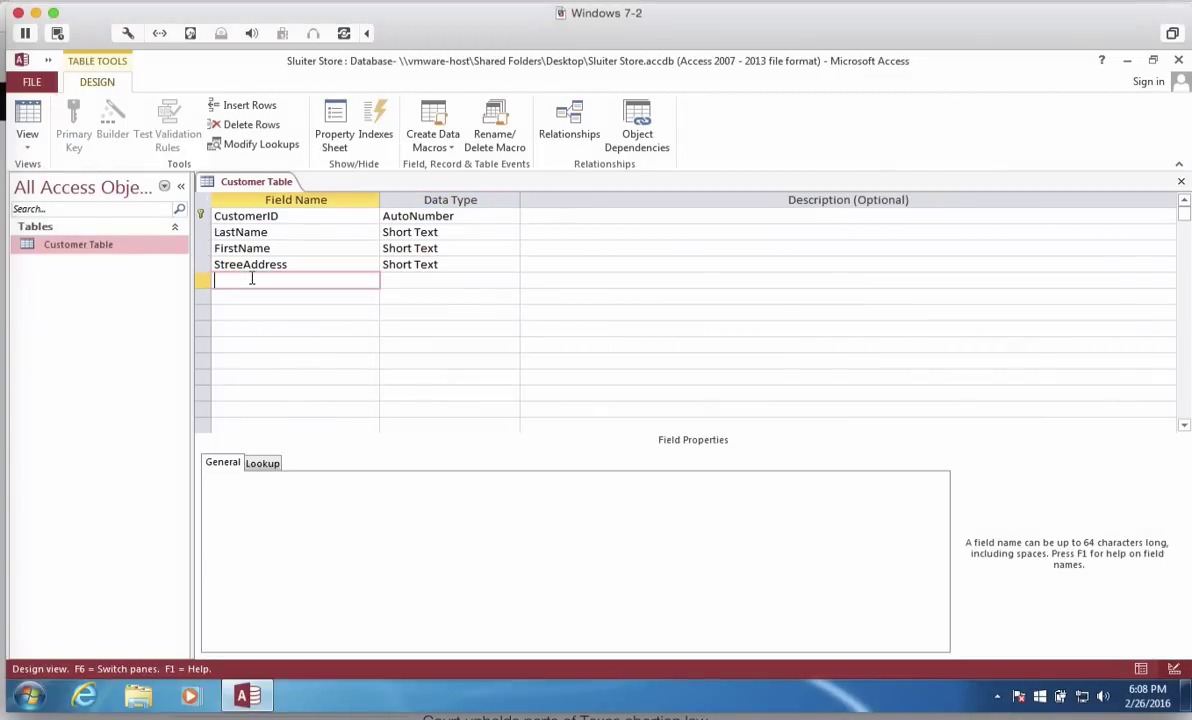
{"action": "type", "text": "City"}
{"action": "key", "text": "Tab"}
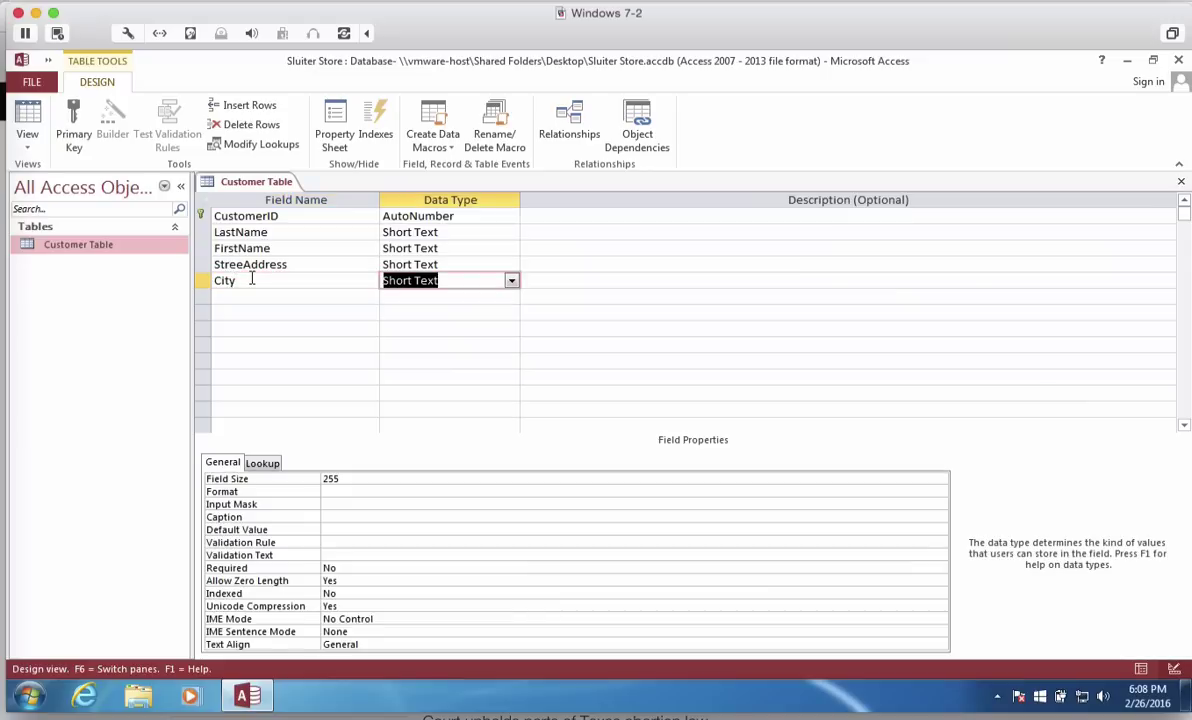
{"action": "left_click", "coordinate": [235, 296]}
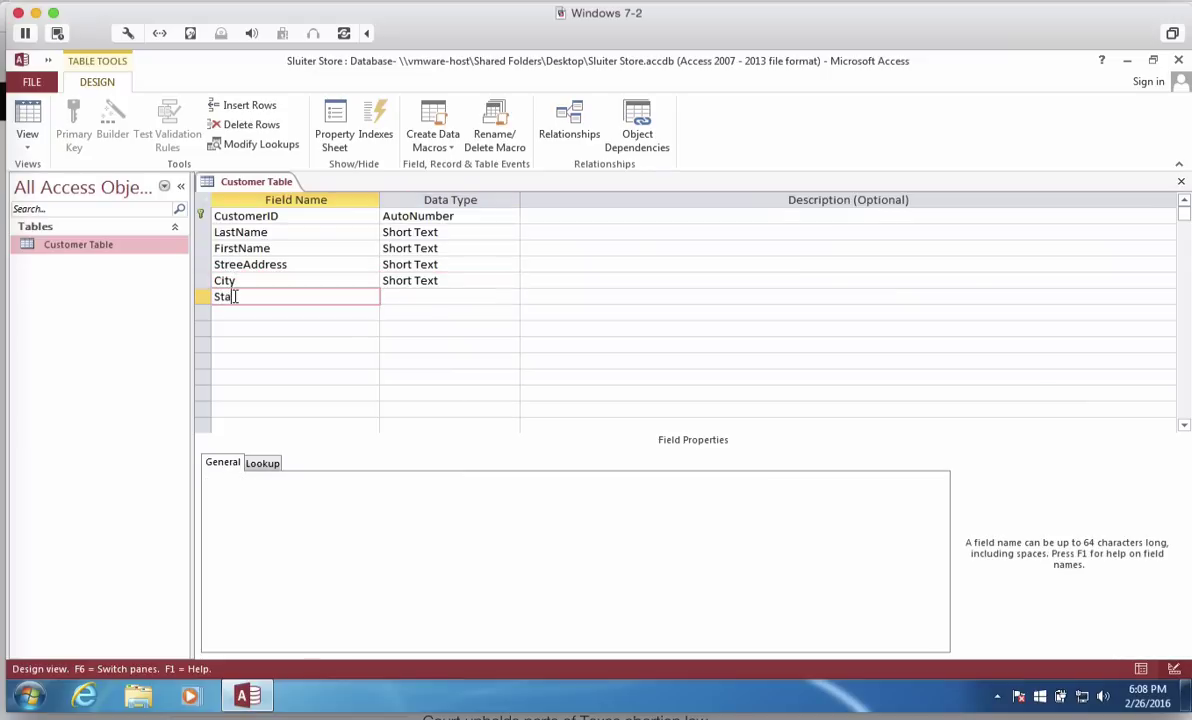
{"action": "key", "text": "Tab"}
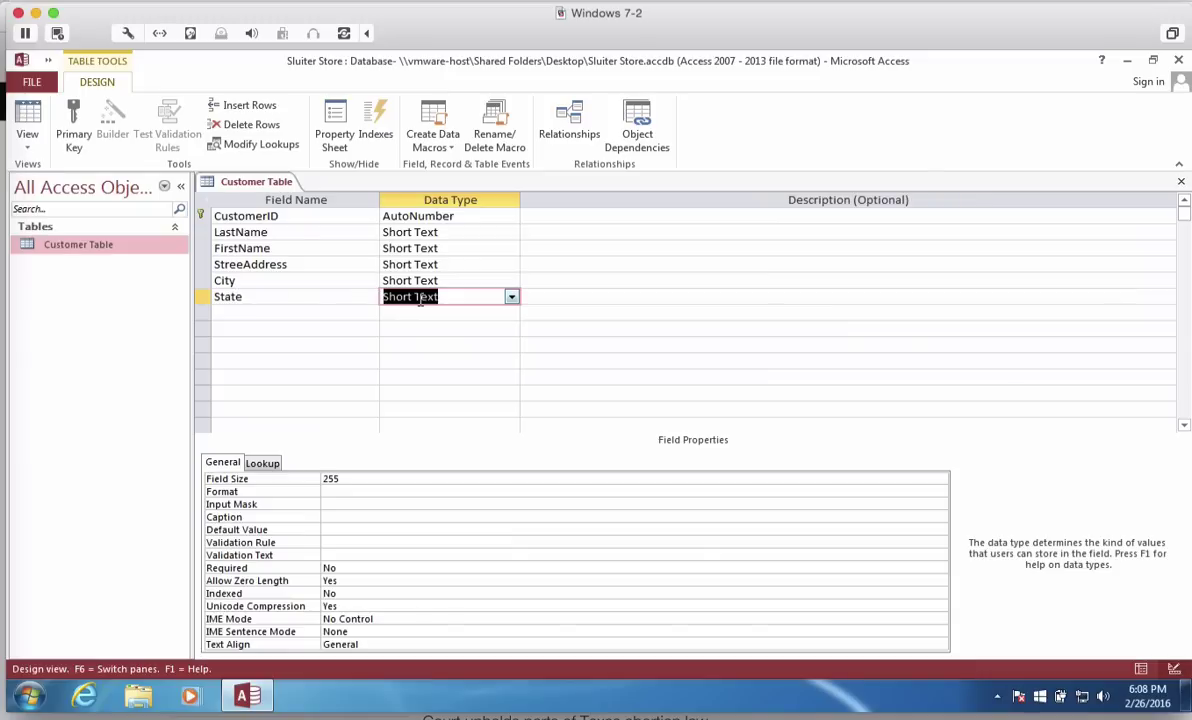
Add a ZIP field below State with the Short Text data type.
{"action": "left_click", "coordinate": [219, 312]}
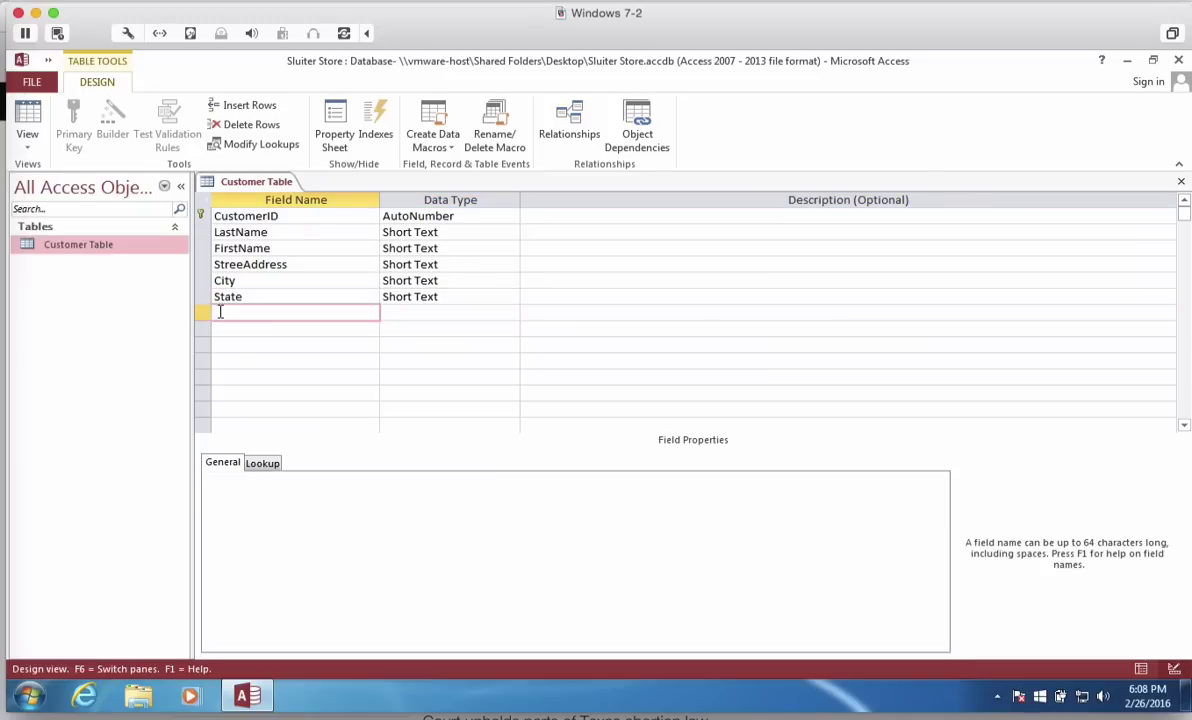
{"action": "type", "text": "ZIP"}
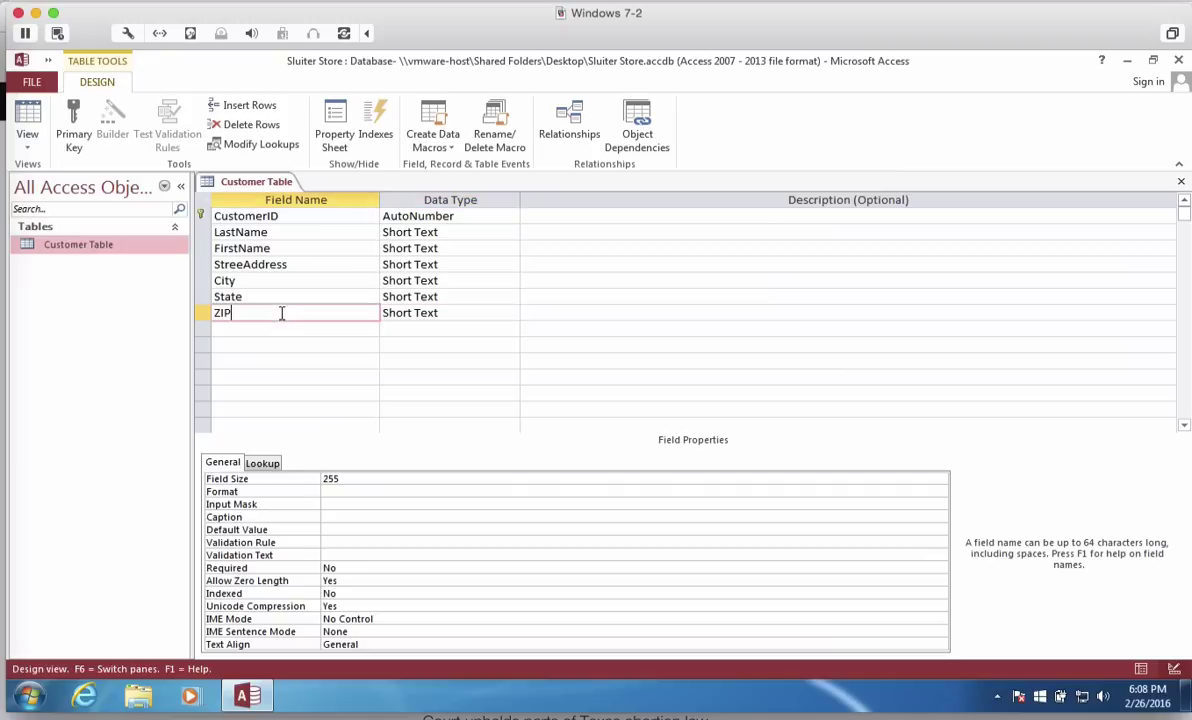
{"action": "left_click", "coordinate": [445, 312]}
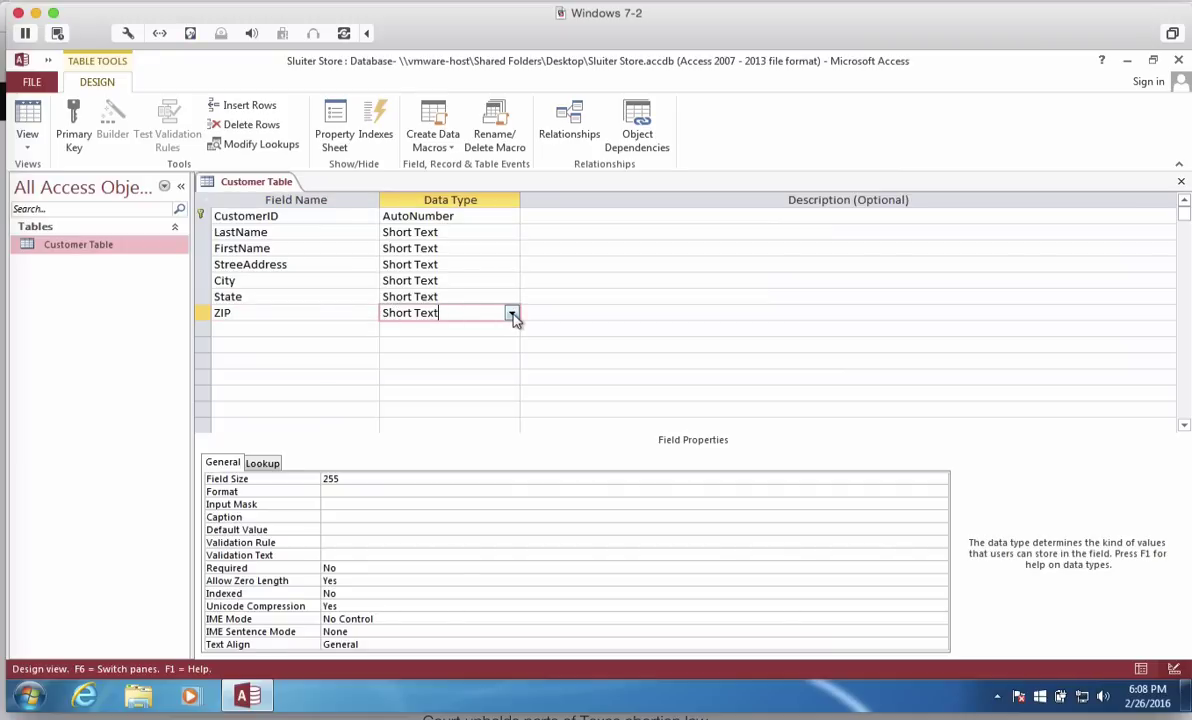
Add a CustomerSince field below ZIP with the Date/Time data type.
{"action": "left_click", "coordinate": [231, 330]}
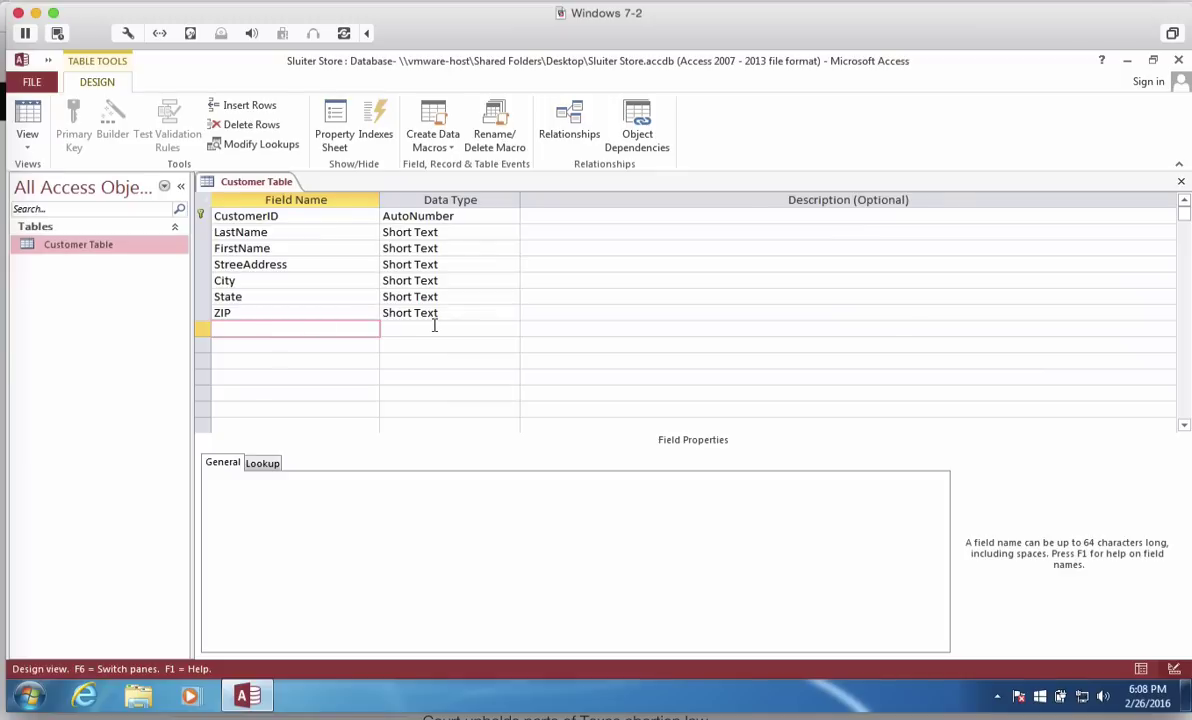
{"action": "left_click", "coordinate": [434, 325]}
{"action": "left_click", "coordinate": [255, 327]}
{"action": "left_click", "coordinate": [432, 325]}
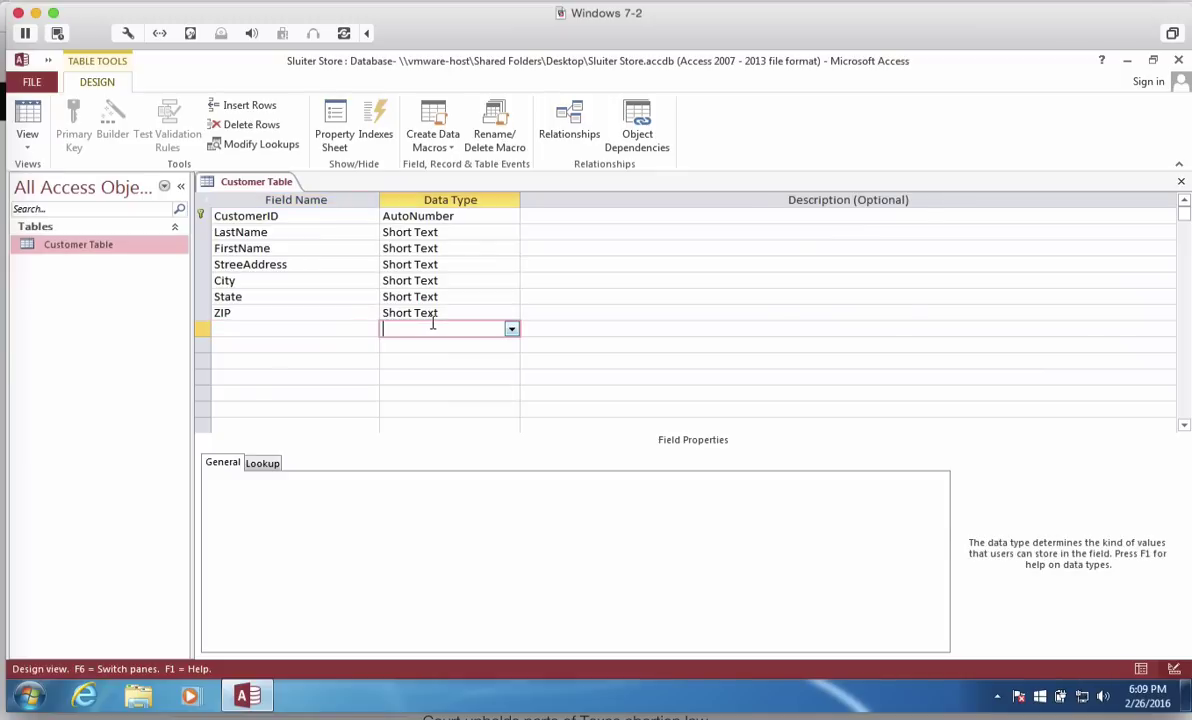
{"action": "left_click", "coordinate": [511, 332]}
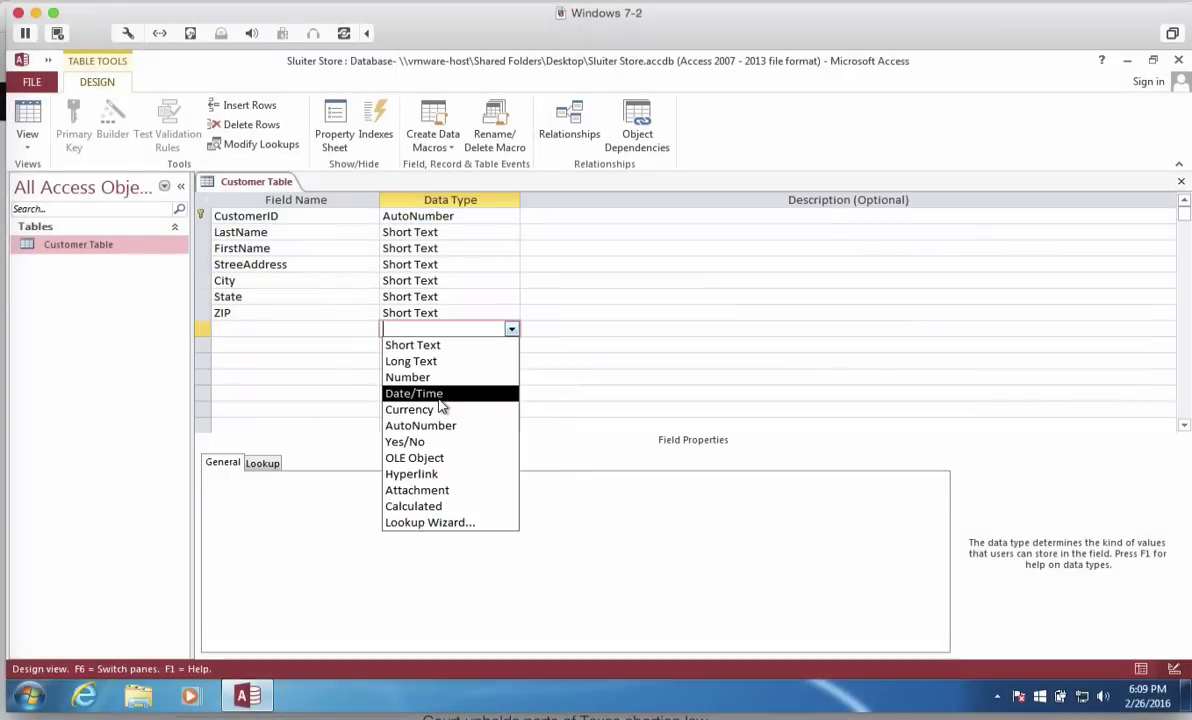
{"action": "left_click", "coordinate": [410, 395]}
{"action": "left_click", "coordinate": [226, 326]}
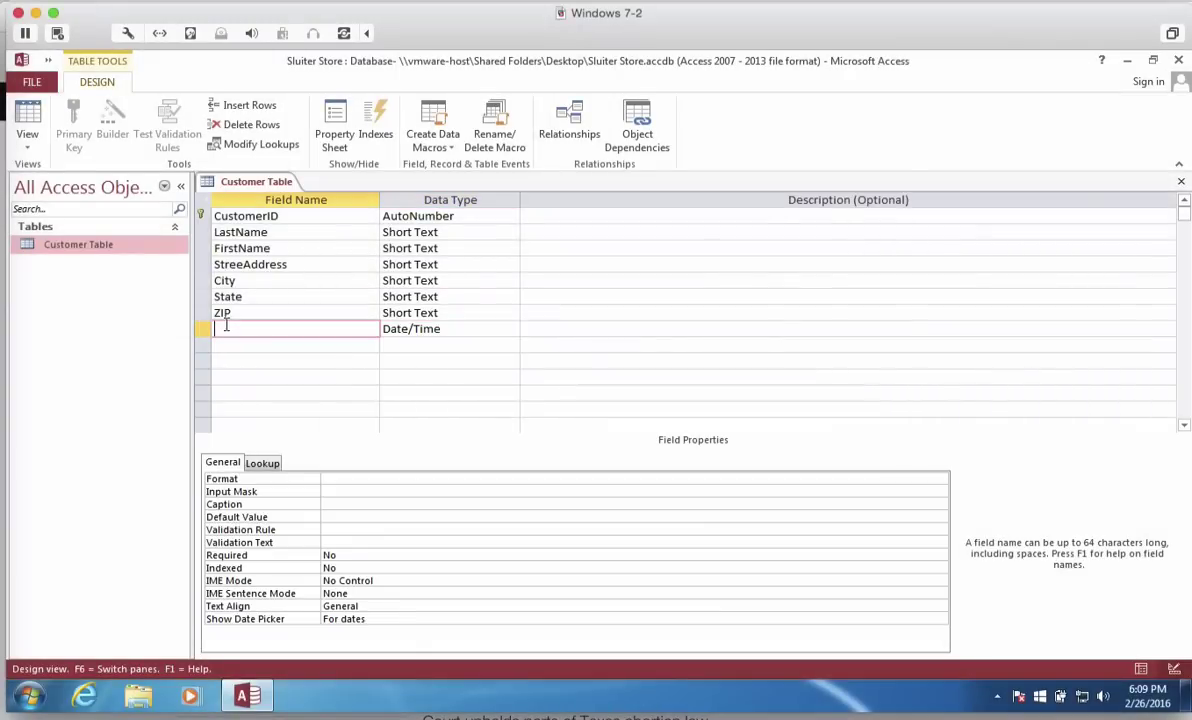
{"action": "type", "text": "CustomerSince"}
{"action": "left_click", "coordinate": [432, 331]}
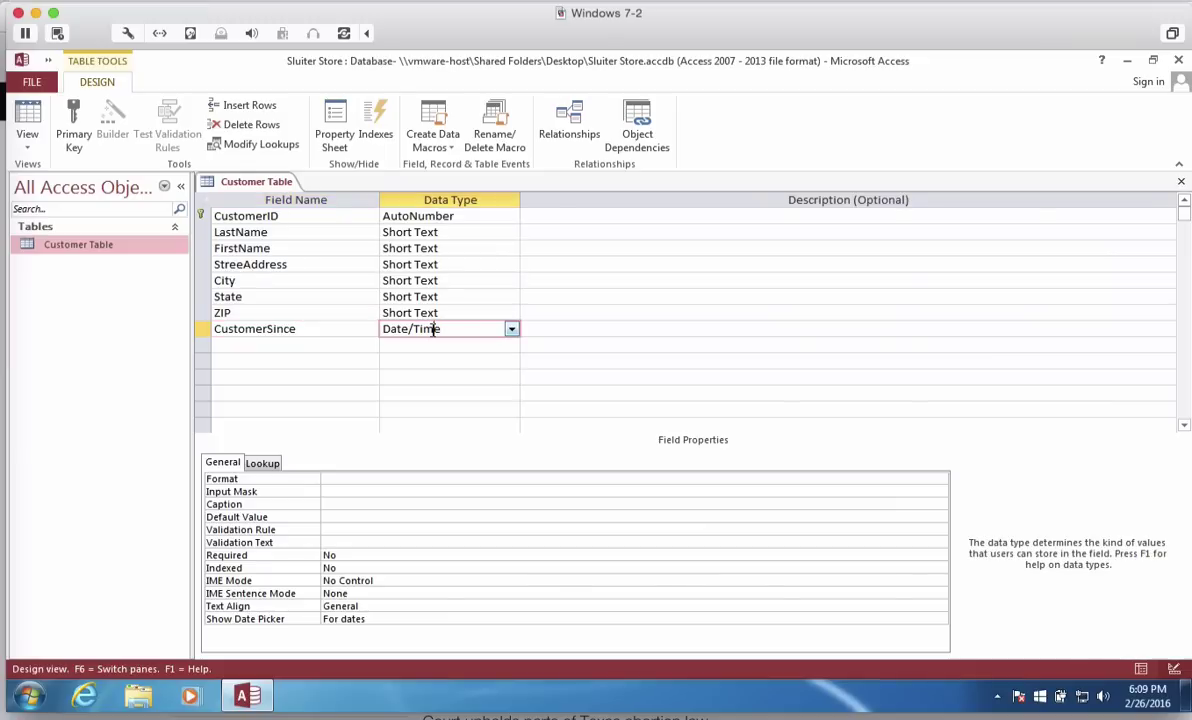
Add a FreeShippingStatus field below CustomerSince with the Yes/No data type.
{"action": "left_click", "coordinate": [281, 344]}
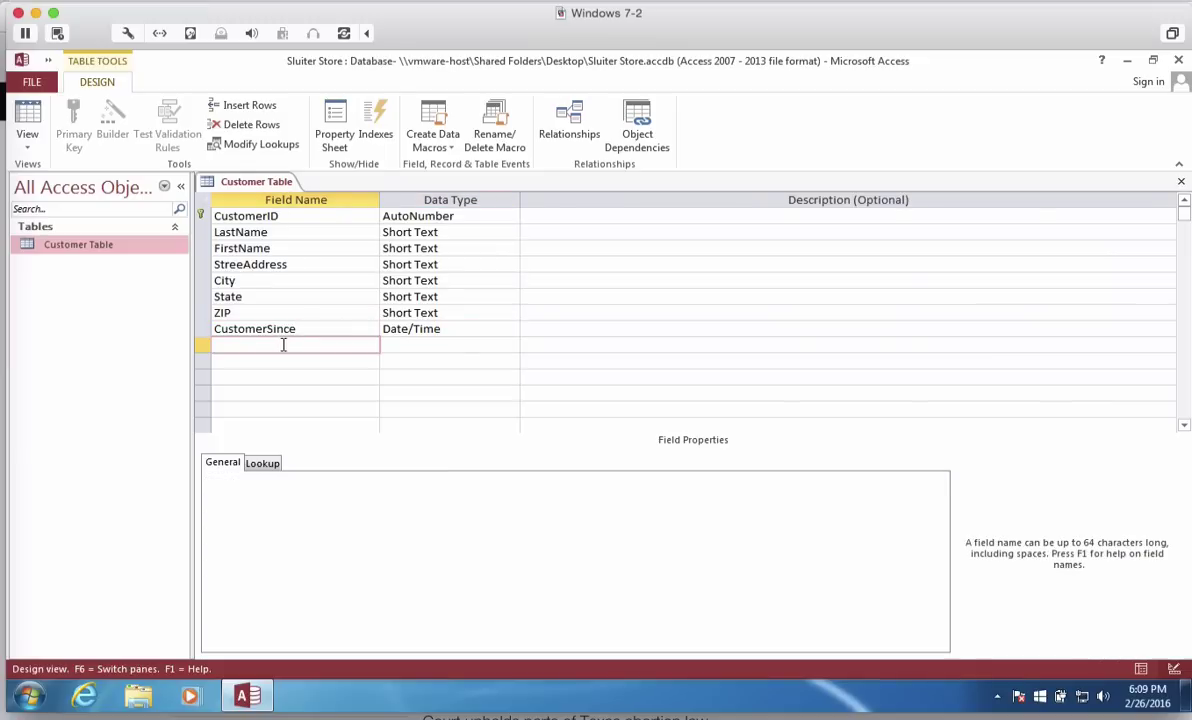
{"action": "left_click", "coordinate": [402, 344]}
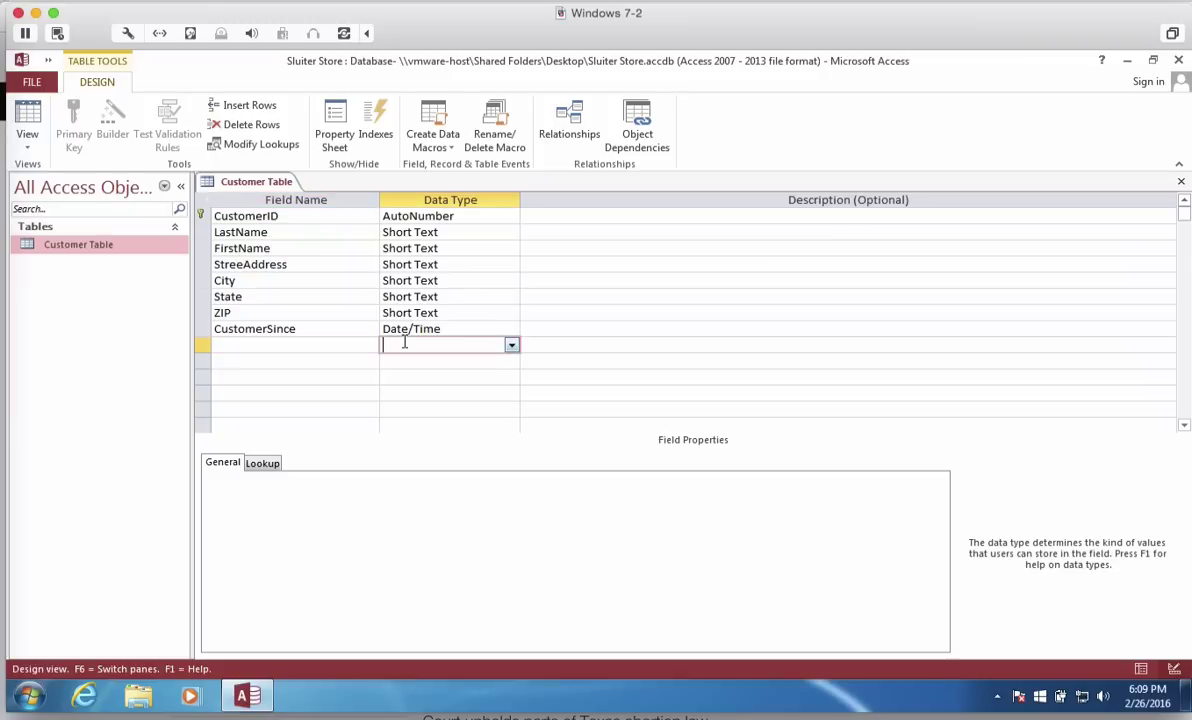
{"action": "left_click", "coordinate": [511, 345]}
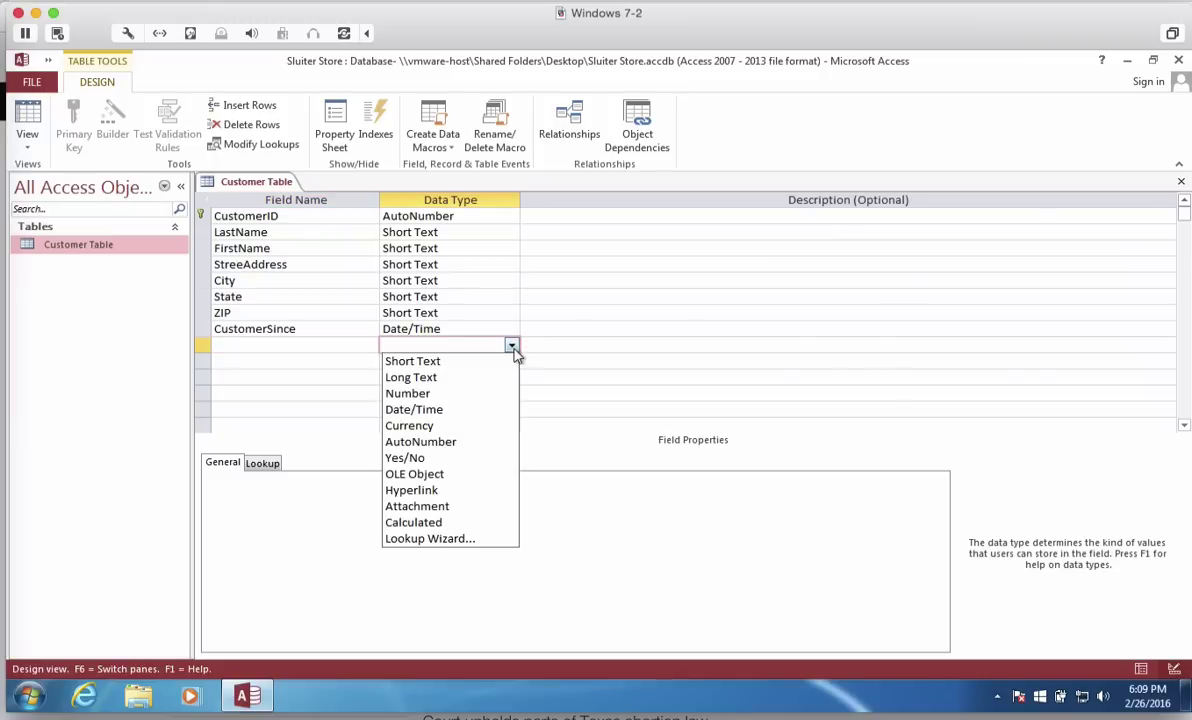
{"action": "left_click", "coordinate": [437, 462]}
{"action": "left_click", "coordinate": [264, 342]}
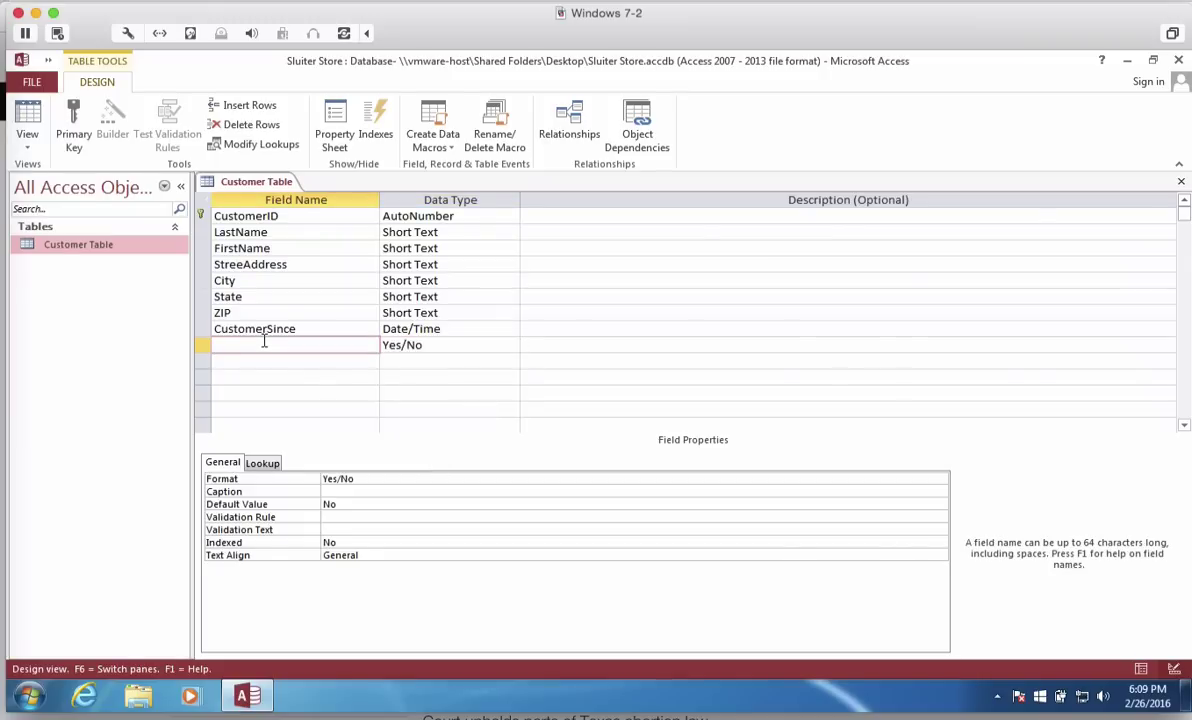
{"action": "type", "text": "FreeShippi"}
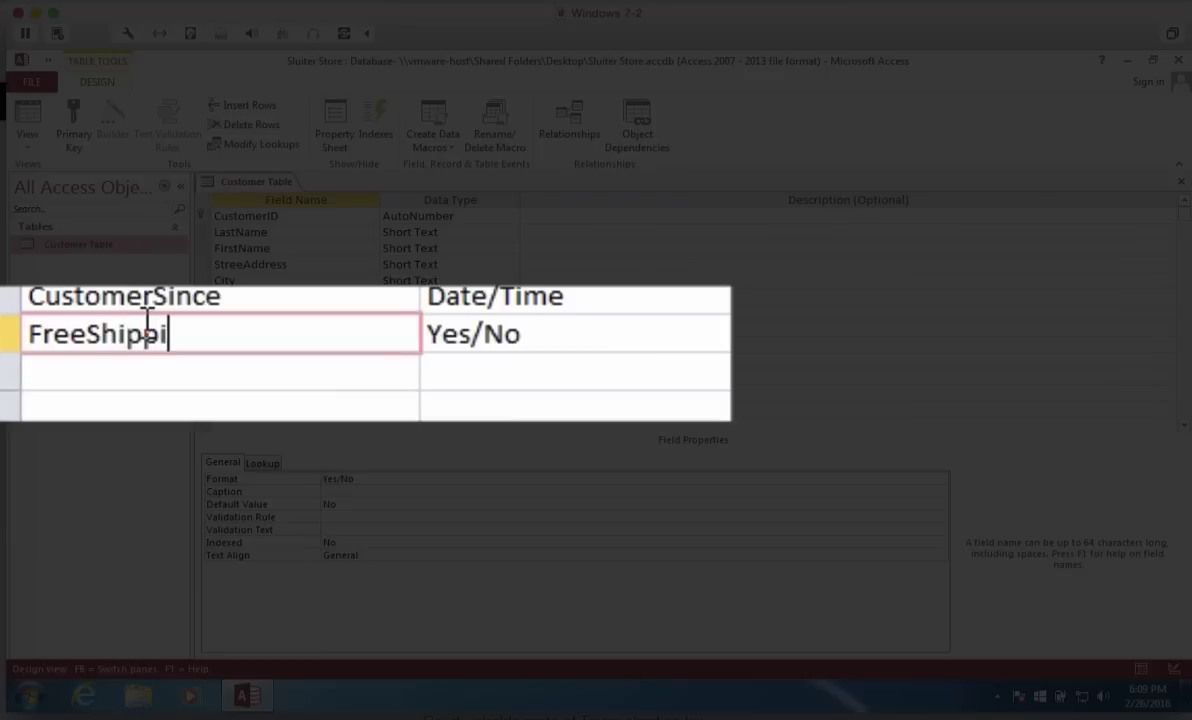
{"action": "type", "text": "ngStatu"}
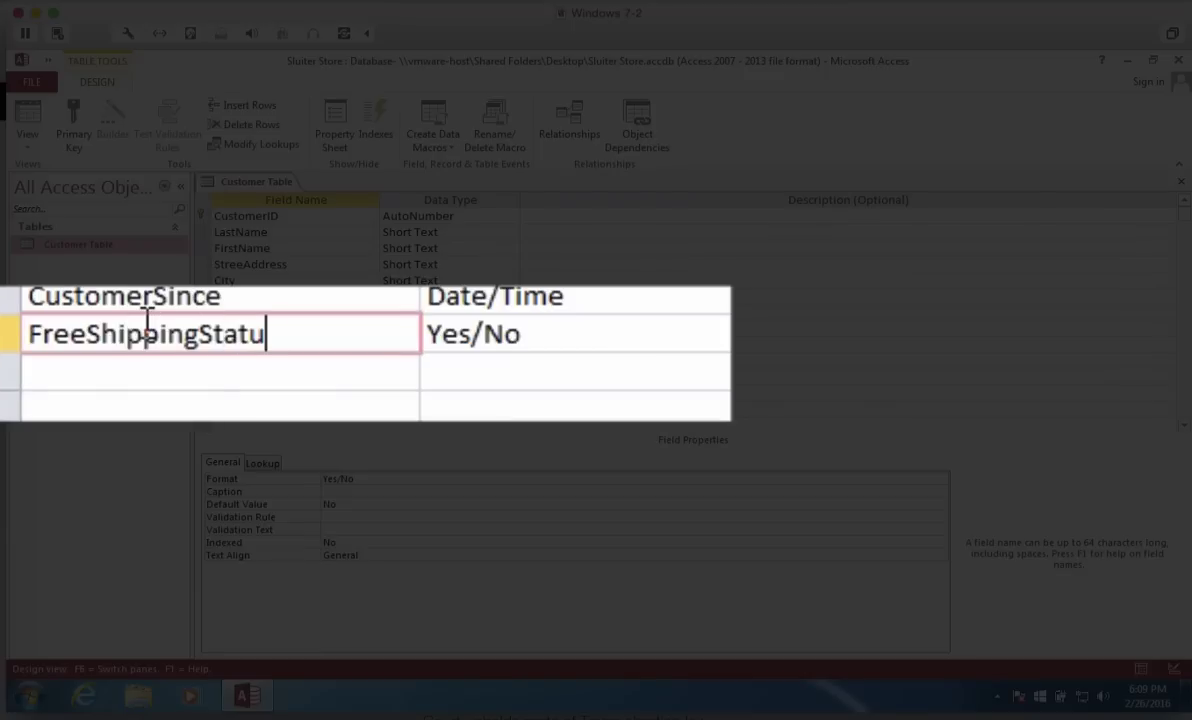
{"action": "type", "text": "s"}
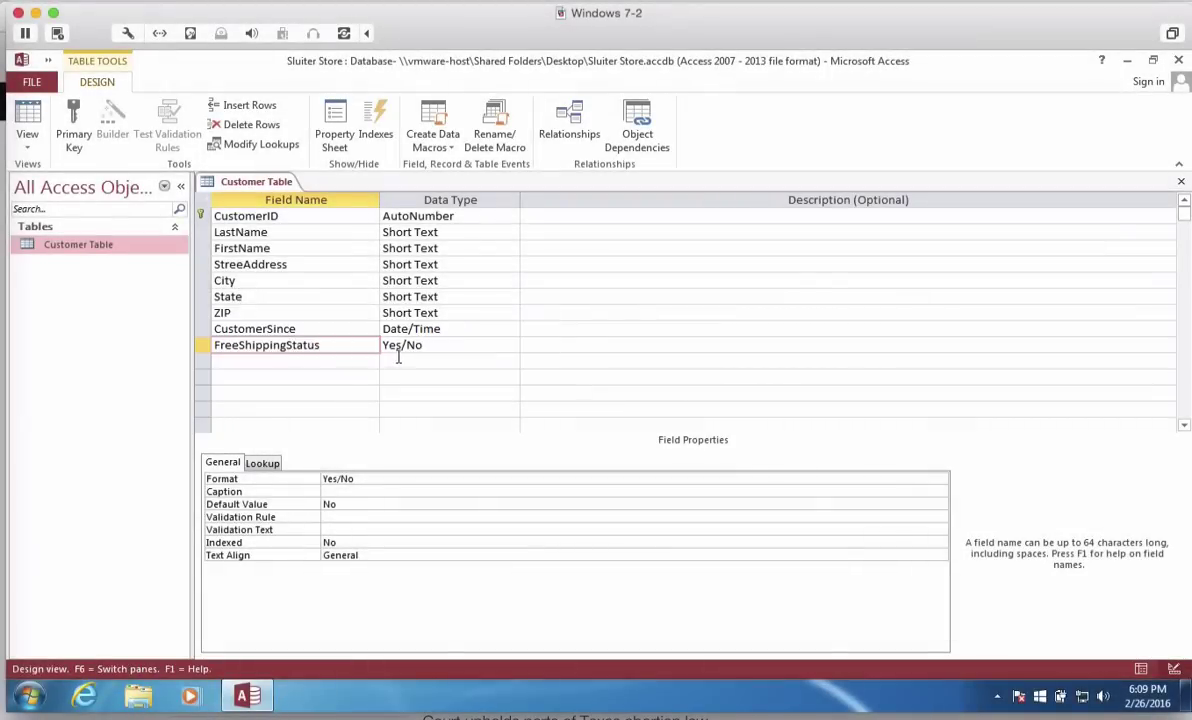
{"action": "left_click", "coordinate": [398, 360]}
{"action": "left_click", "coordinate": [511, 362]}
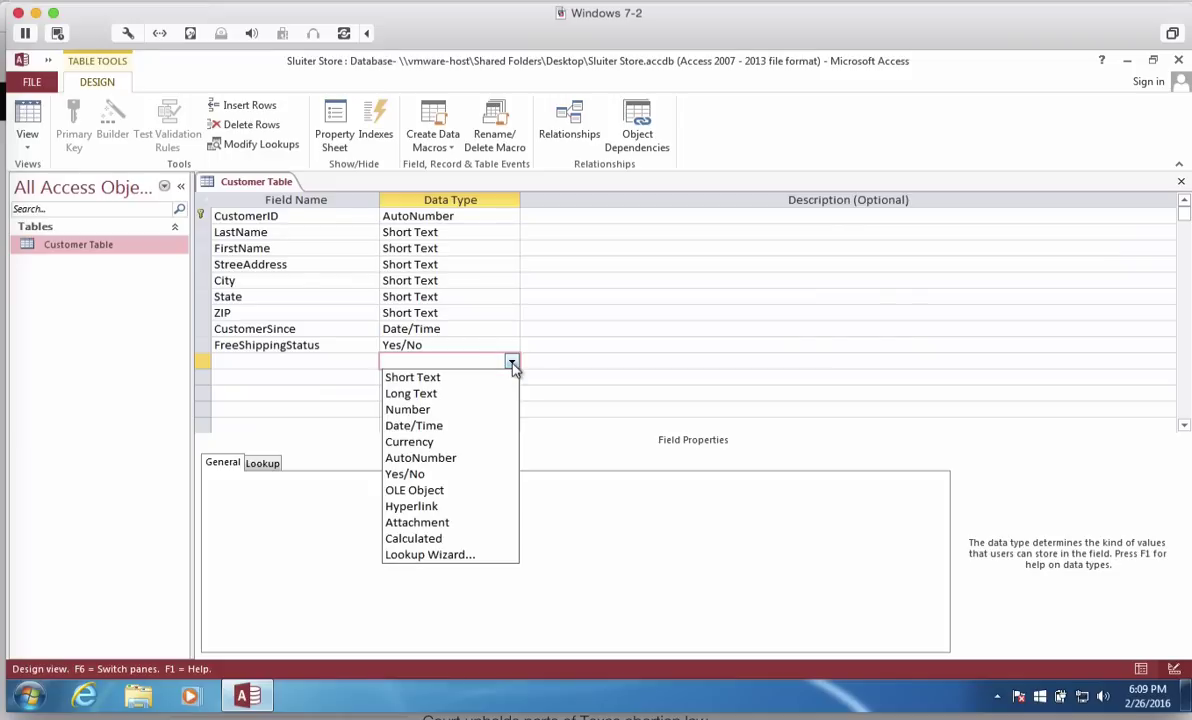
{"action": "left_click", "coordinate": [296, 360]}
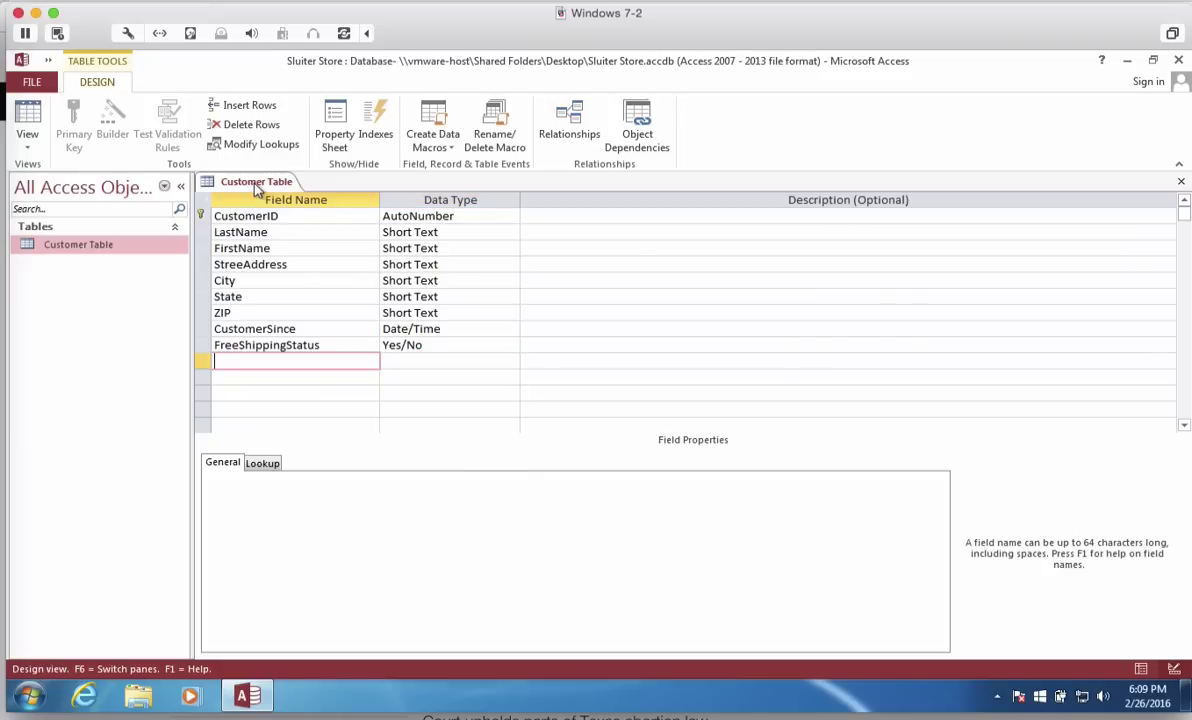
Save the Customer Table design and switch the table to Datasheet View.
{"action": "right_click", "coordinate": [257, 185]}
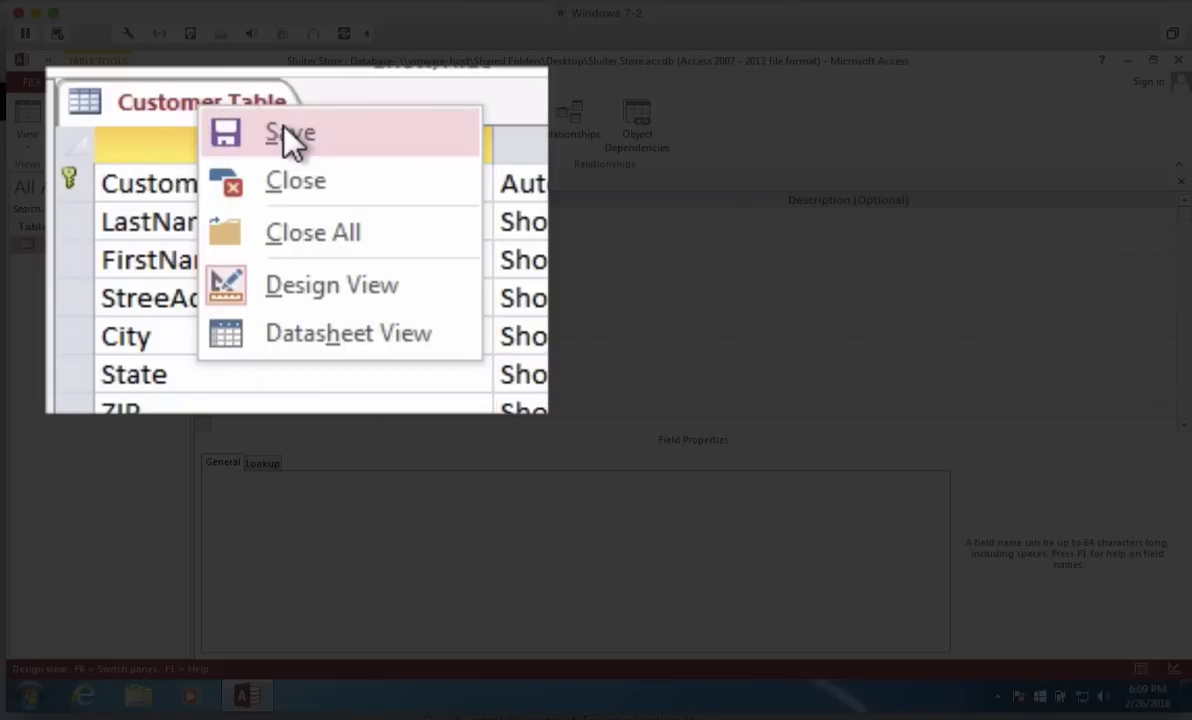
{"action": "left_click", "coordinate": [283, 140]}
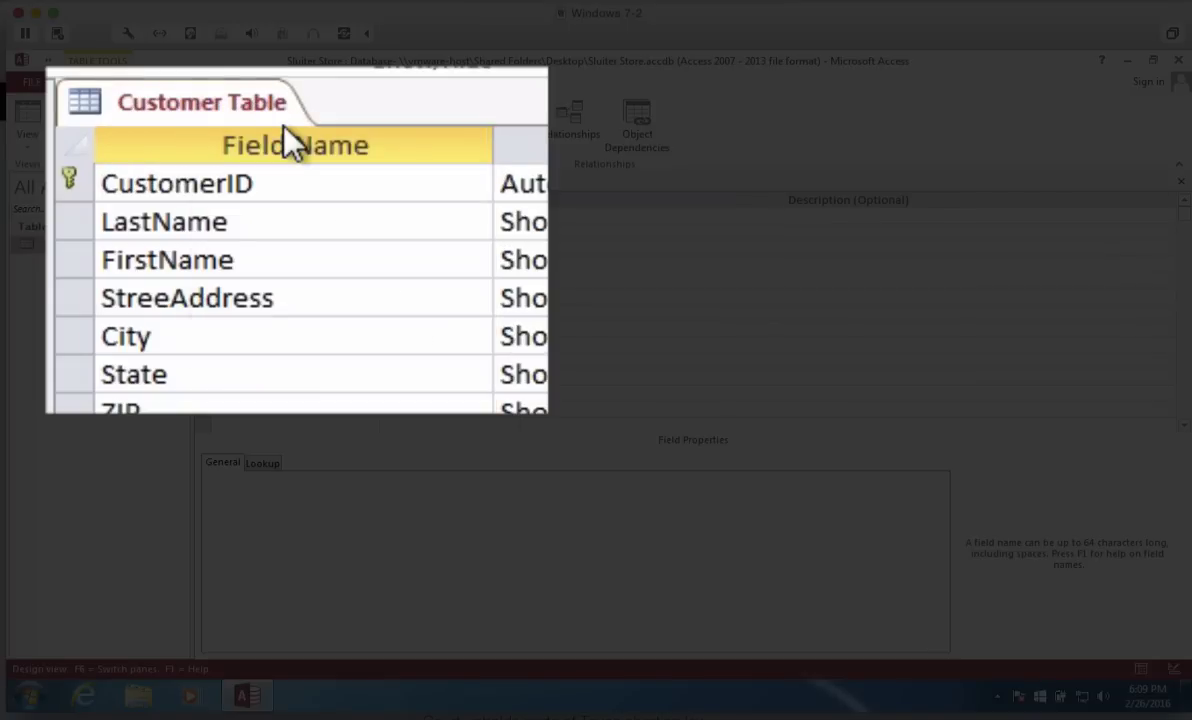
{"action": "right_click", "coordinate": [230, 106]}
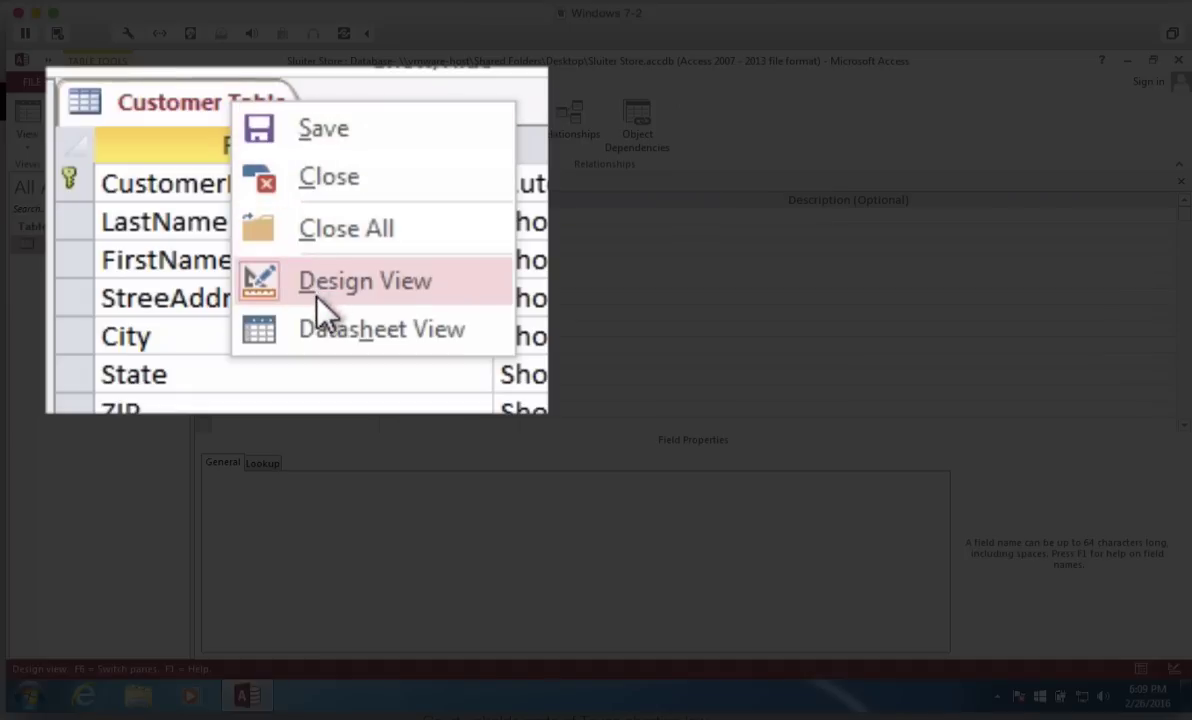
{"action": "left_click", "coordinate": [315, 330]}
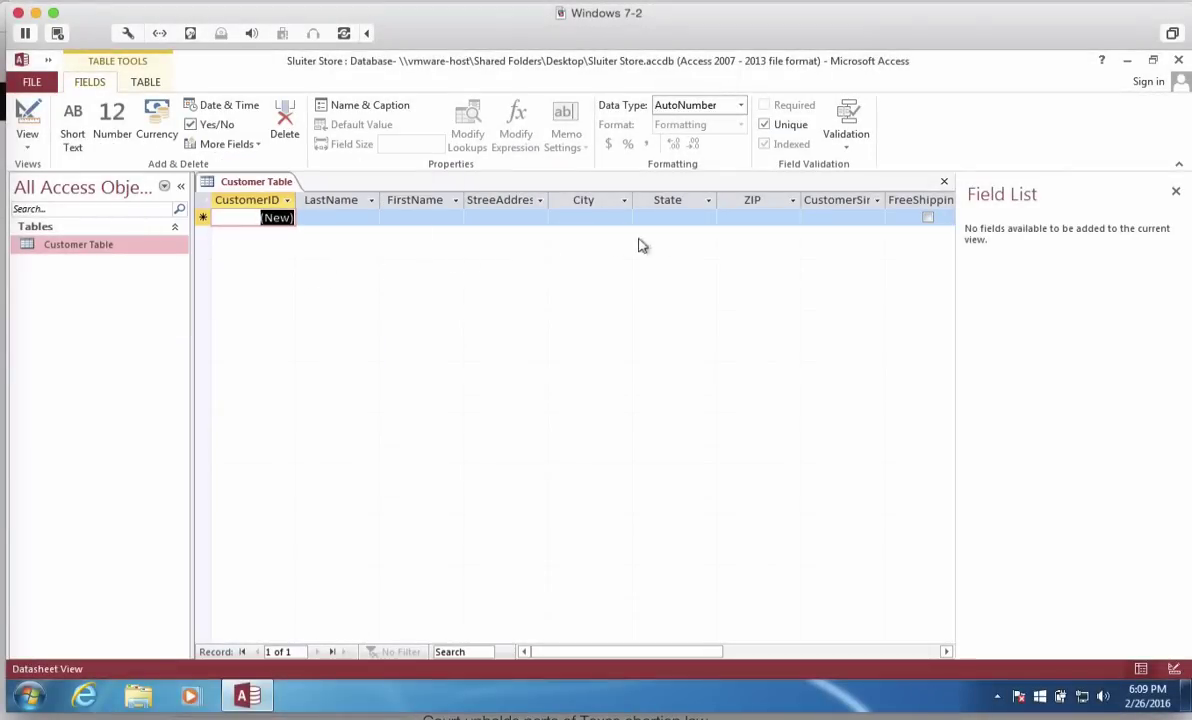
Enter the customer's last name and first name in the first record of the Customer Table.
{"action": "left_click", "coordinate": [352, 218]}
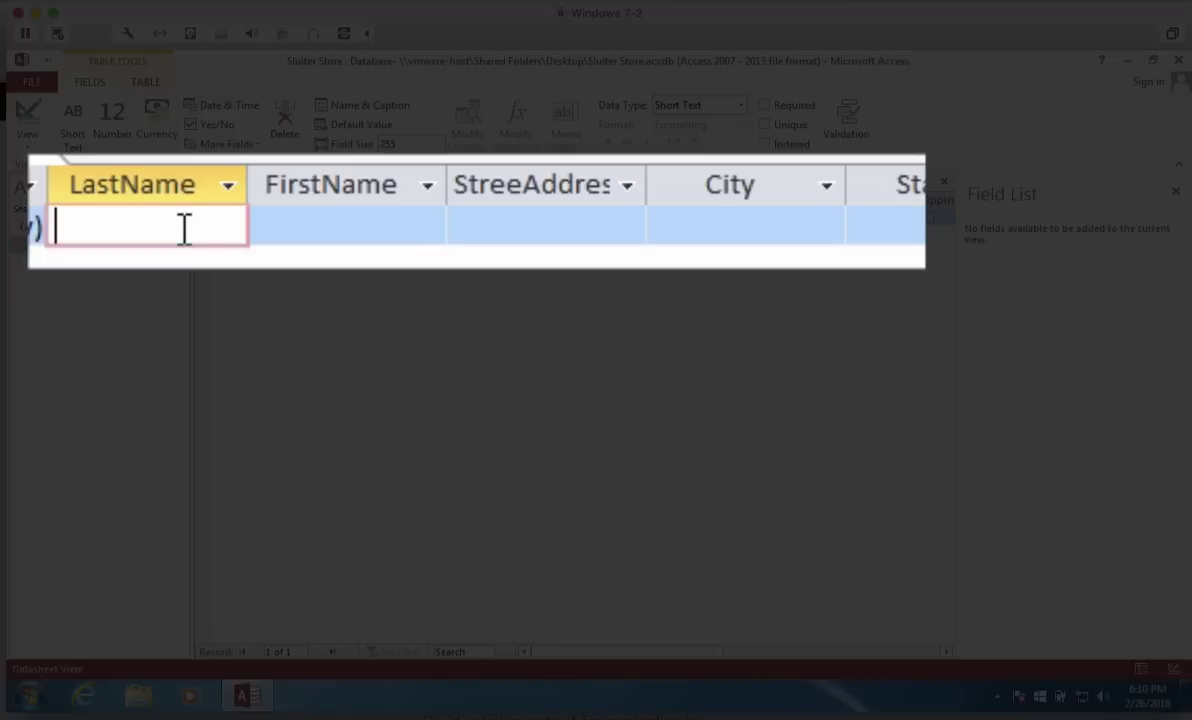
{"action": "type", "text": "Smith"}
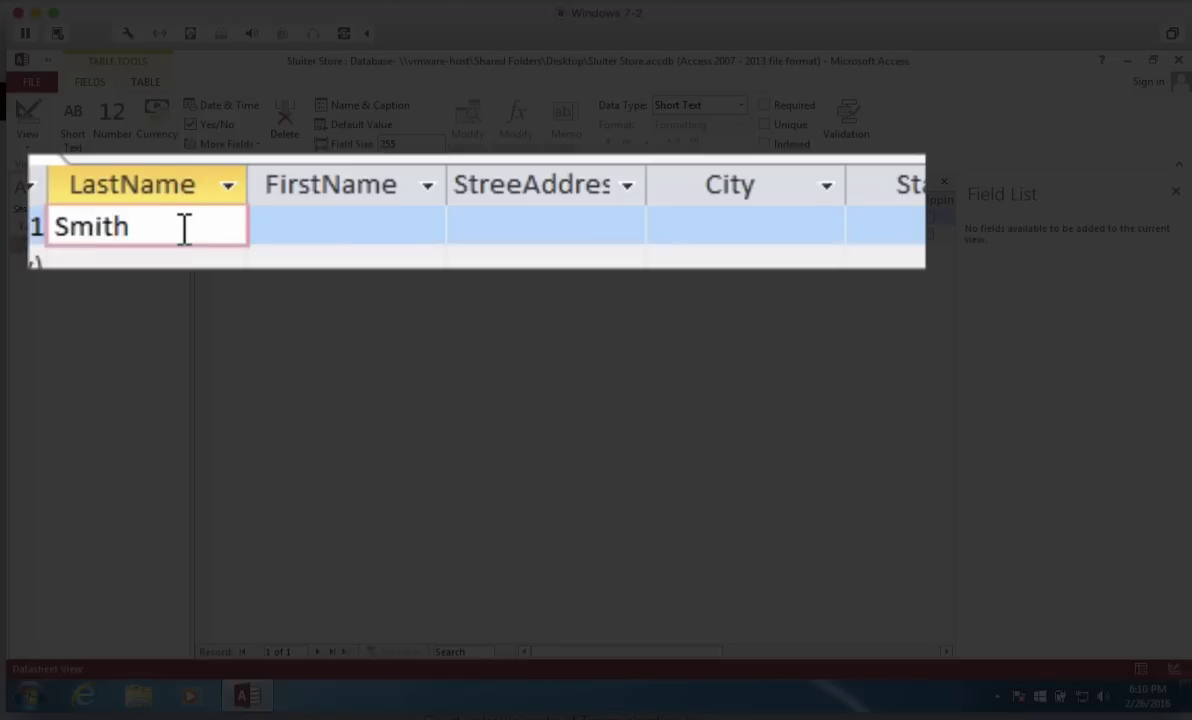
{"action": "left_click", "coordinate": [292, 222]}
{"action": "type", "text": "Jim"}
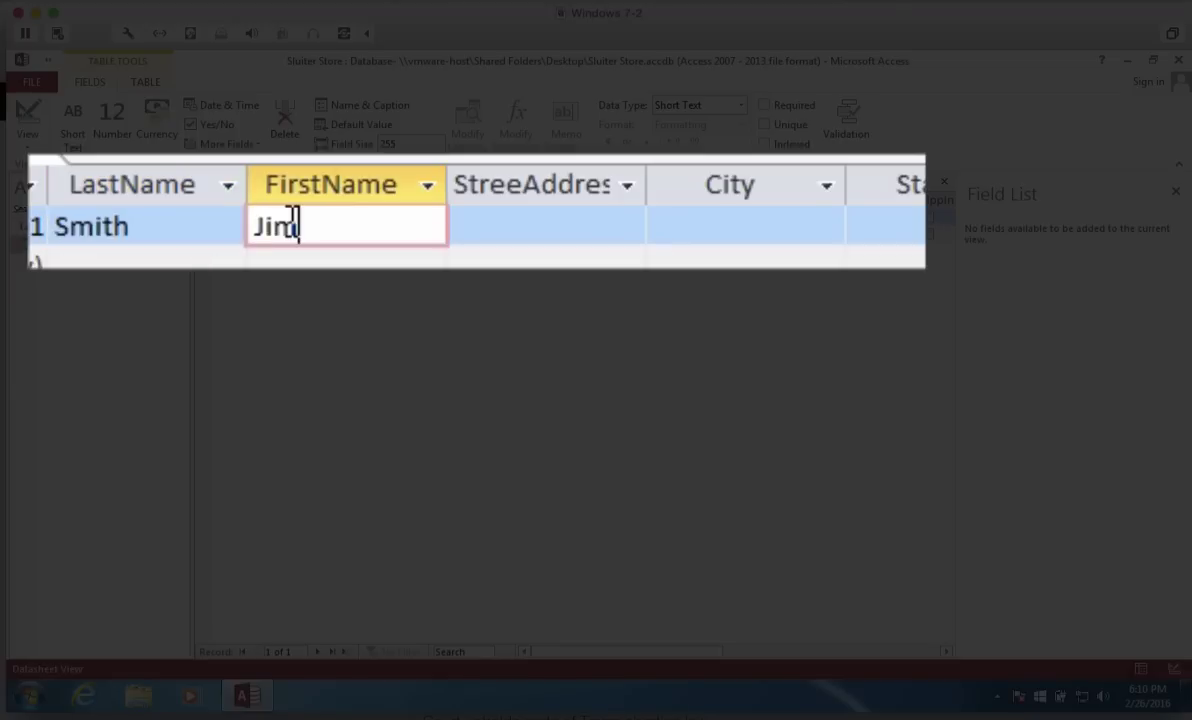
Fill in the first record's street address, city, state and ZIP code.
{"action": "left_click", "coordinate": [534, 224]}
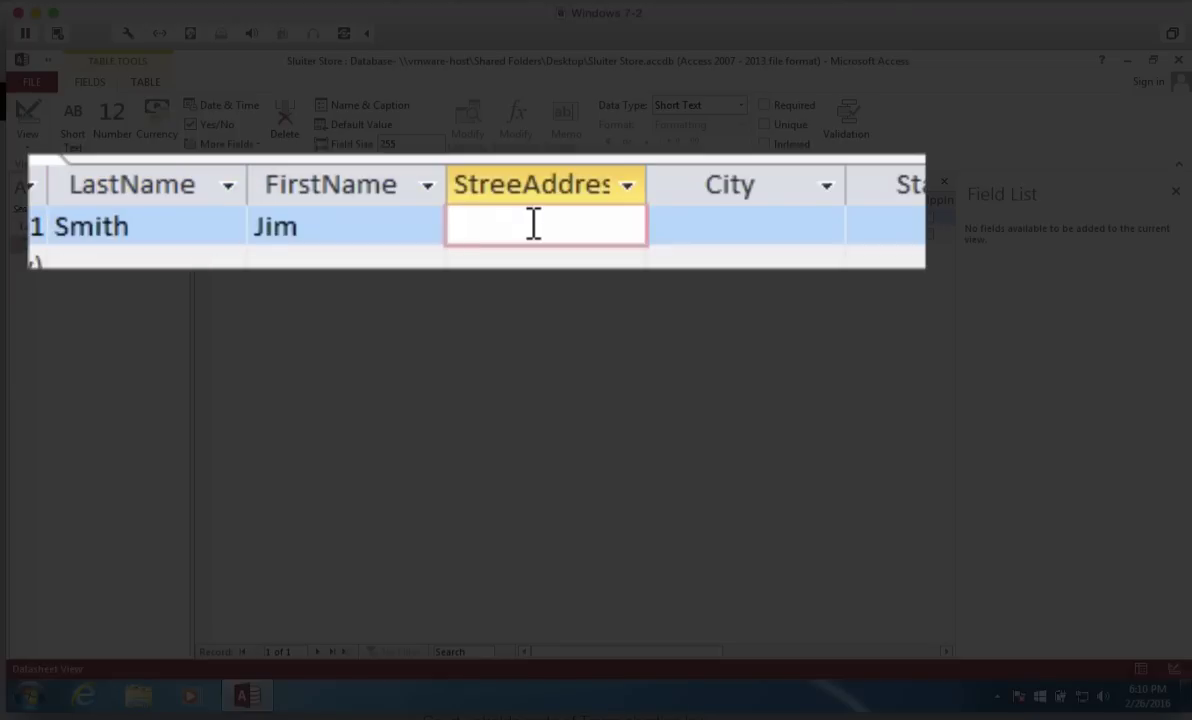
{"action": "type", "text": "123 Main S"}
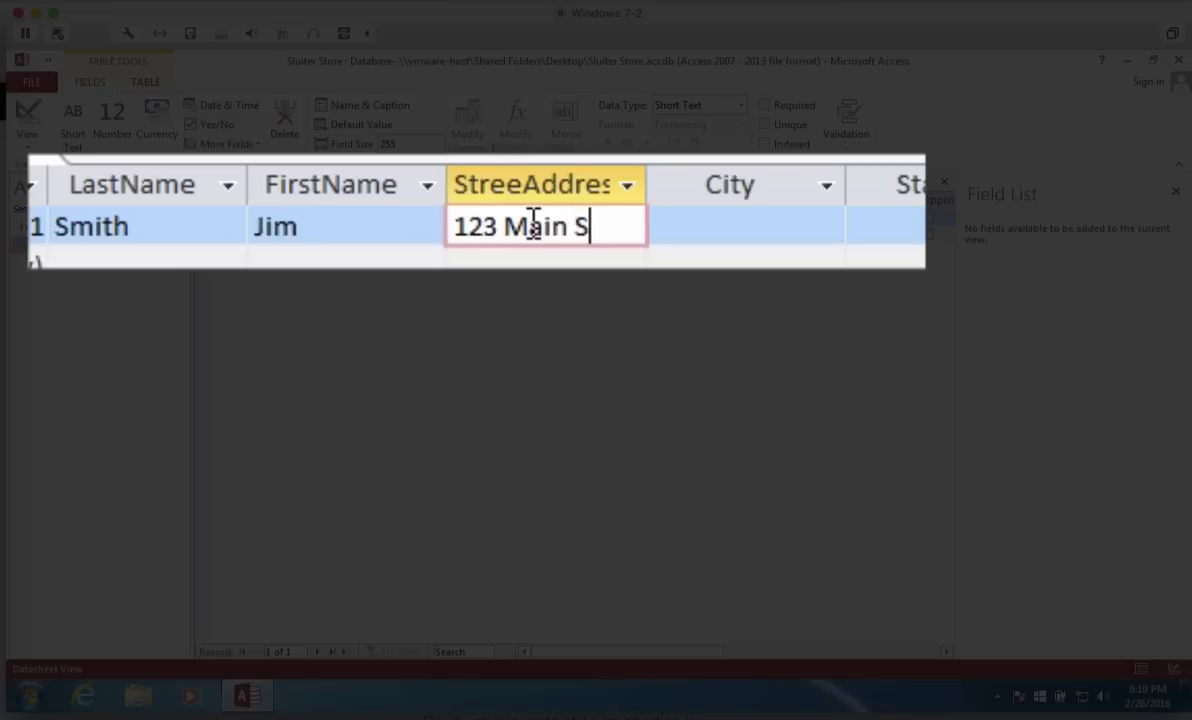
{"action": "type", "text": "t"}
{"action": "key", "text": "Tab"}
{"action": "type", "text": "Phoenix"}
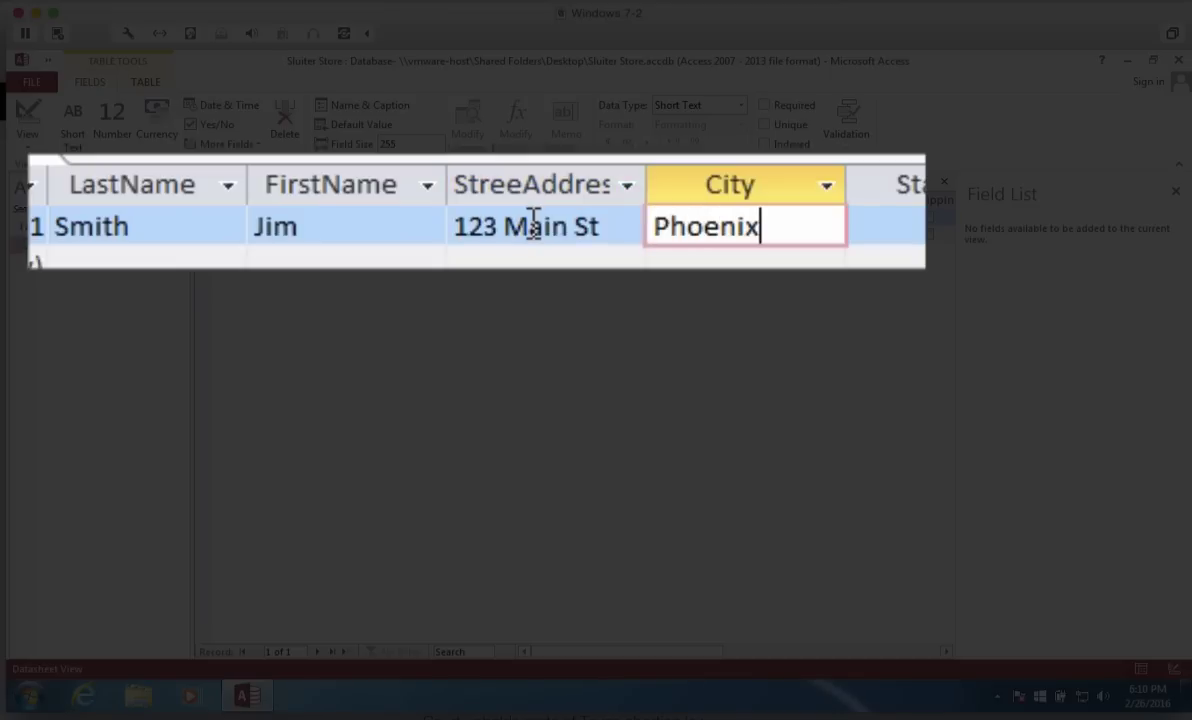
{"action": "key", "text": "Tab"}
{"action": "type", "text": "AZ"}
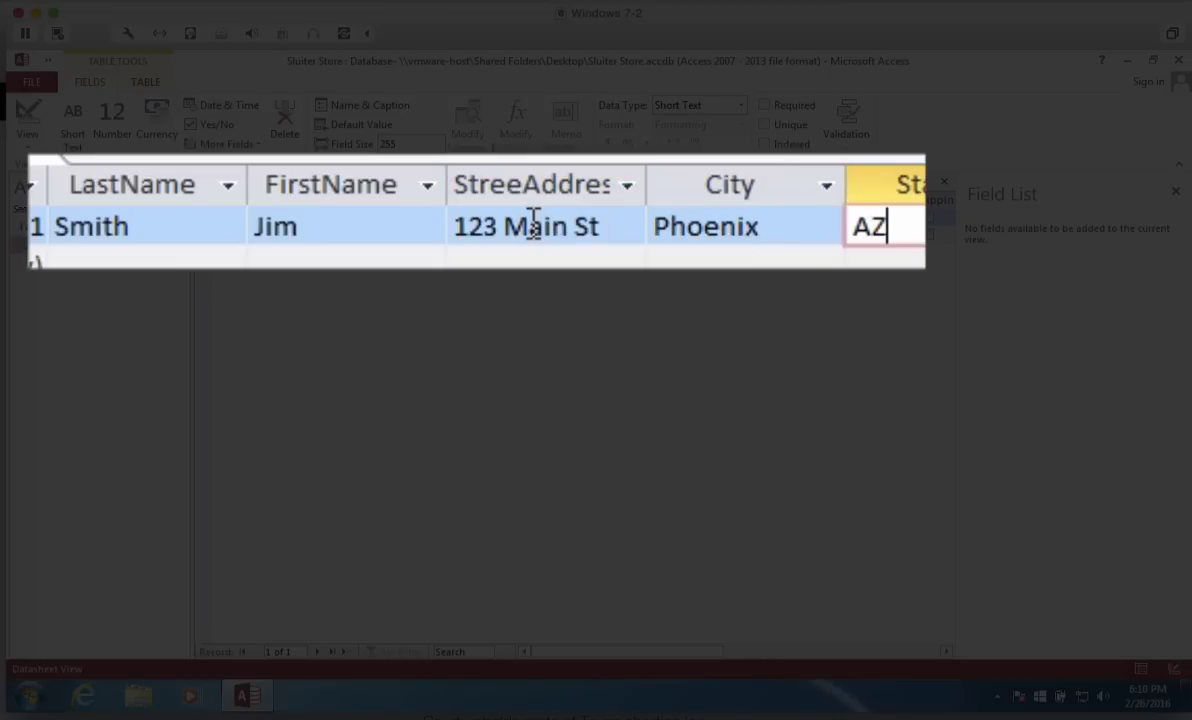
{"action": "key", "text": "Tab"}
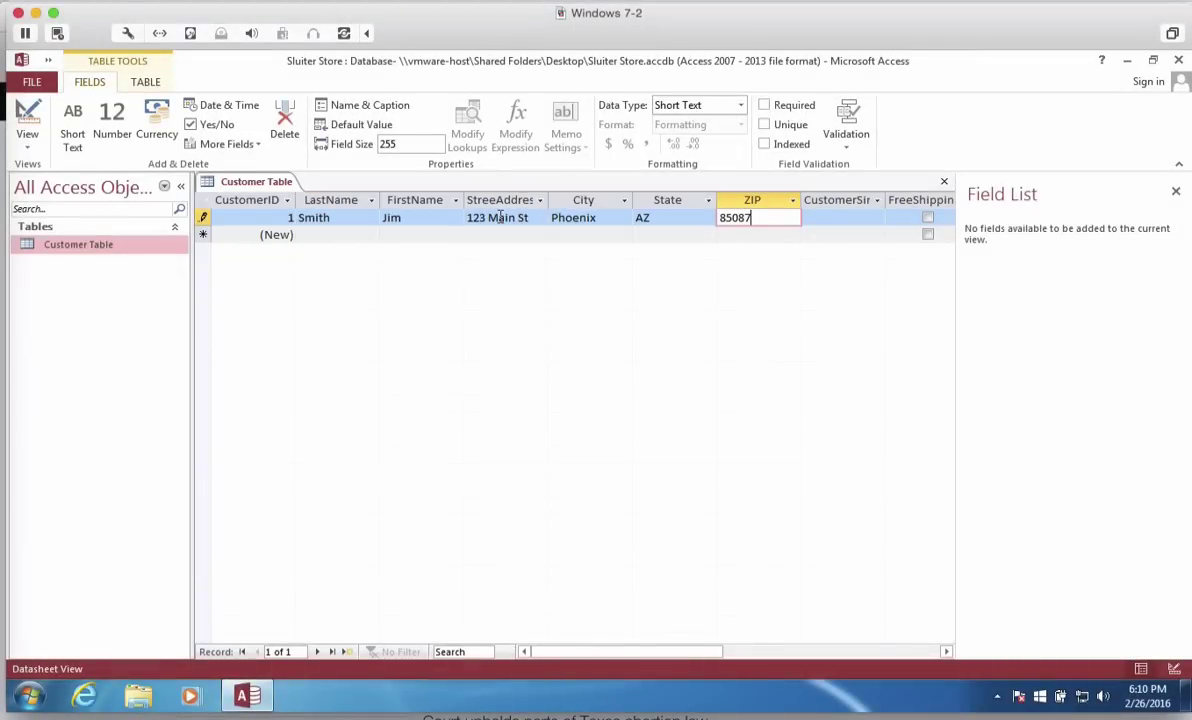
{"action": "key", "text": "Tab"}
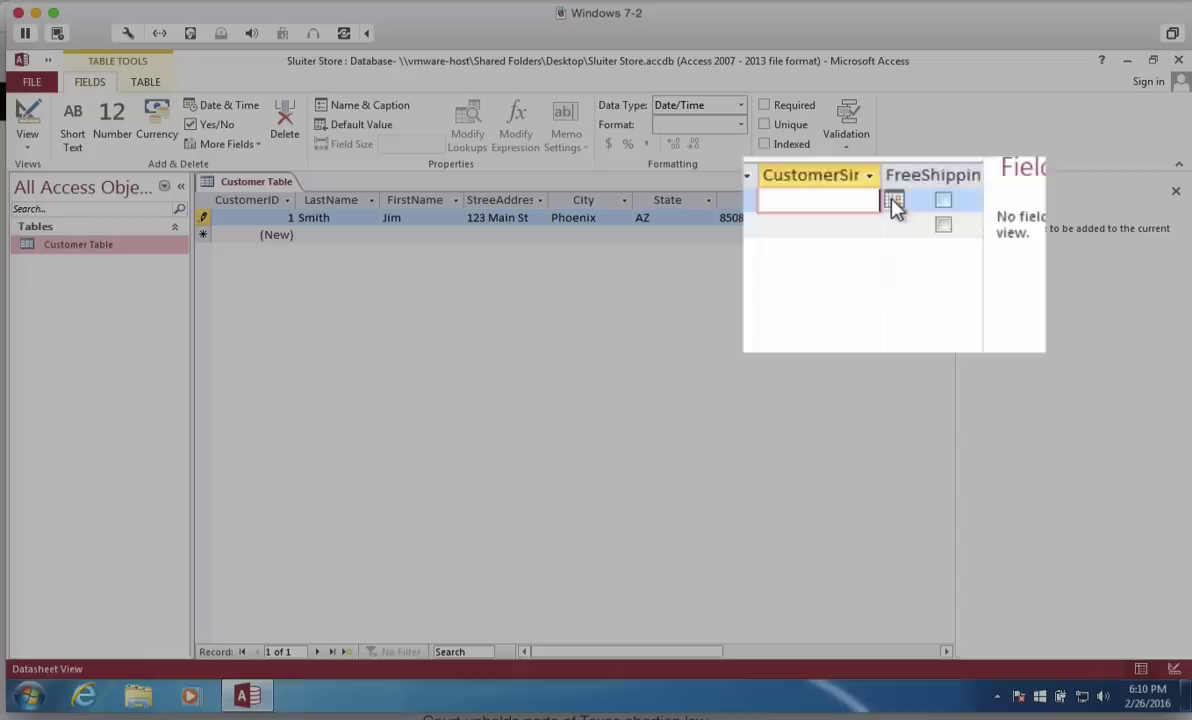
Set the first record's CustomerSince date to 2/15/2016, and tick and clear its FreeShippingStatus checkbox.
{"action": "left_click", "coordinate": [894, 217]}
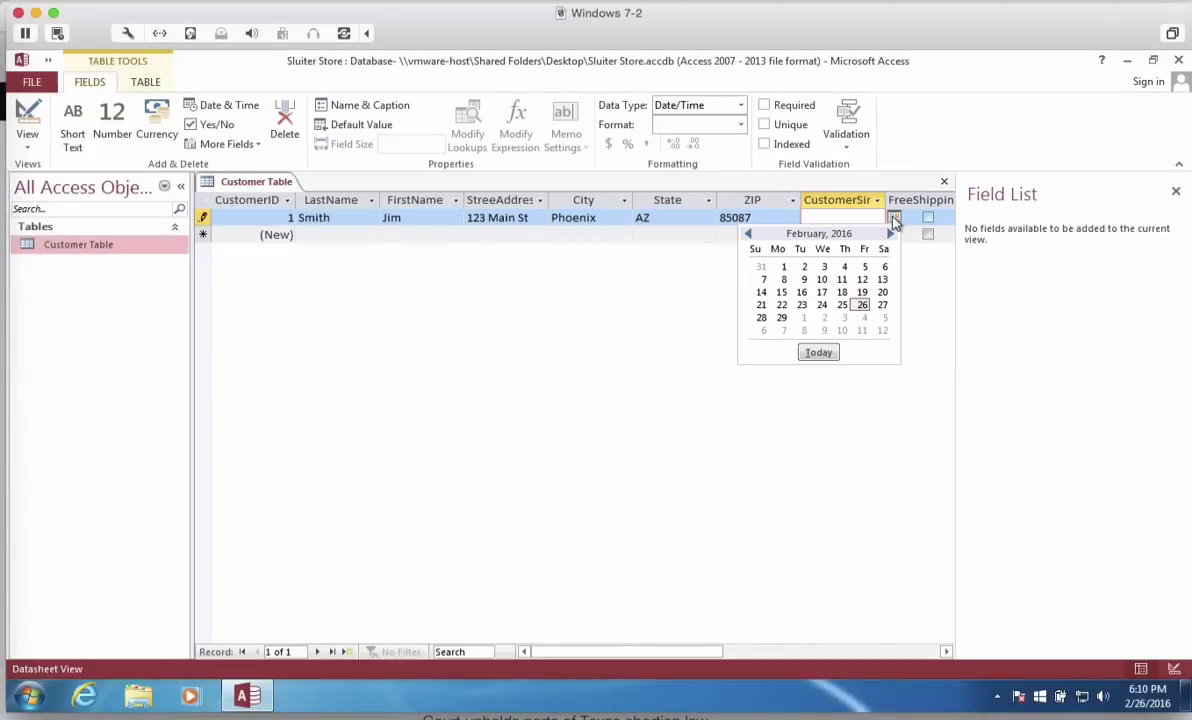
{"action": "left_click", "coordinate": [783, 293]}
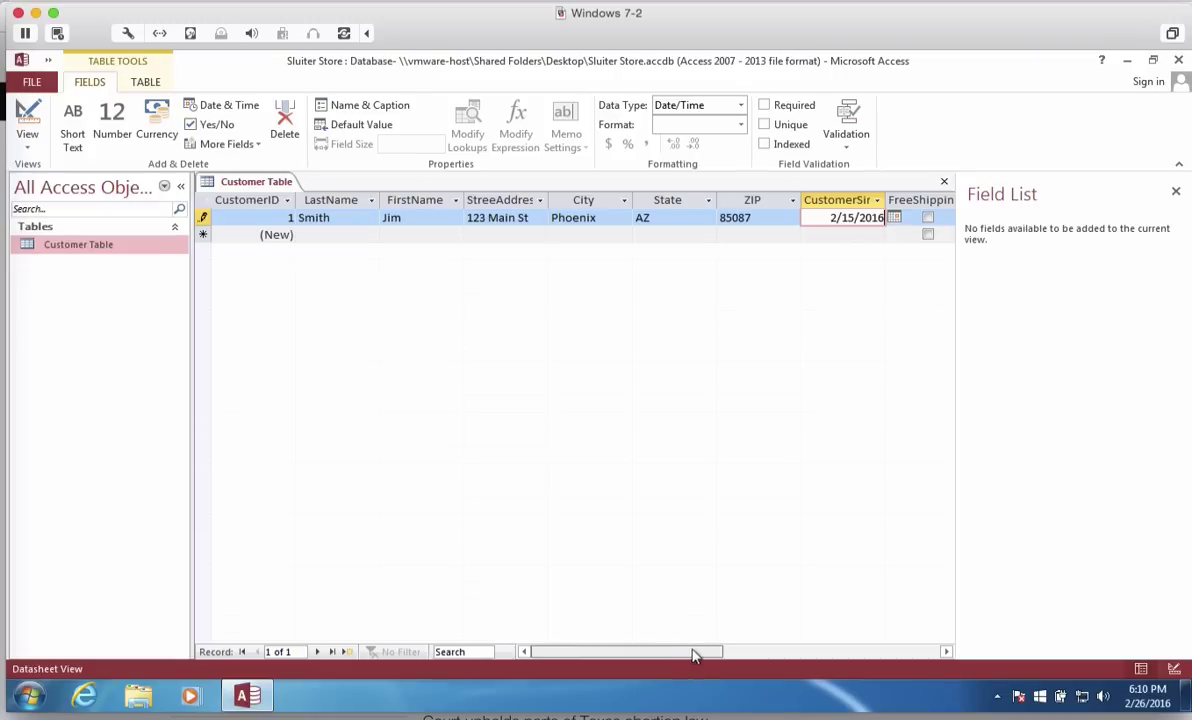
{"action": "left_click_drag", "start_coordinate": [695, 655], "coordinate": [756, 657]}
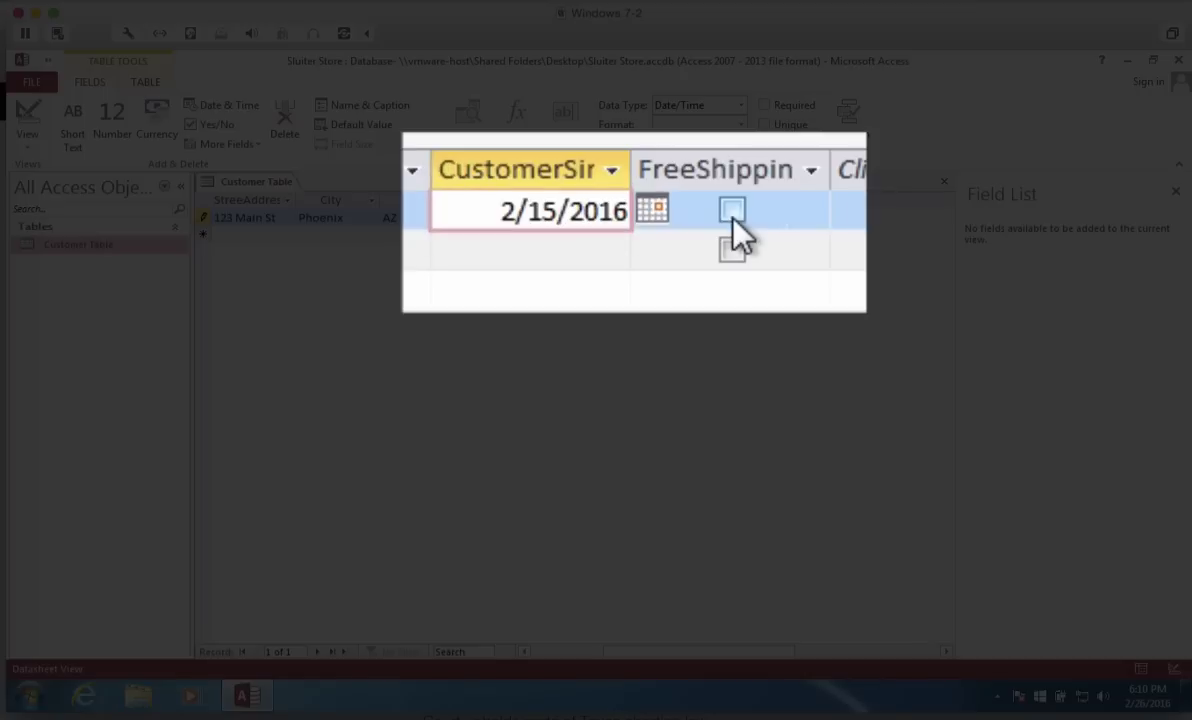
{"action": "left_click", "coordinate": [675, 218]}
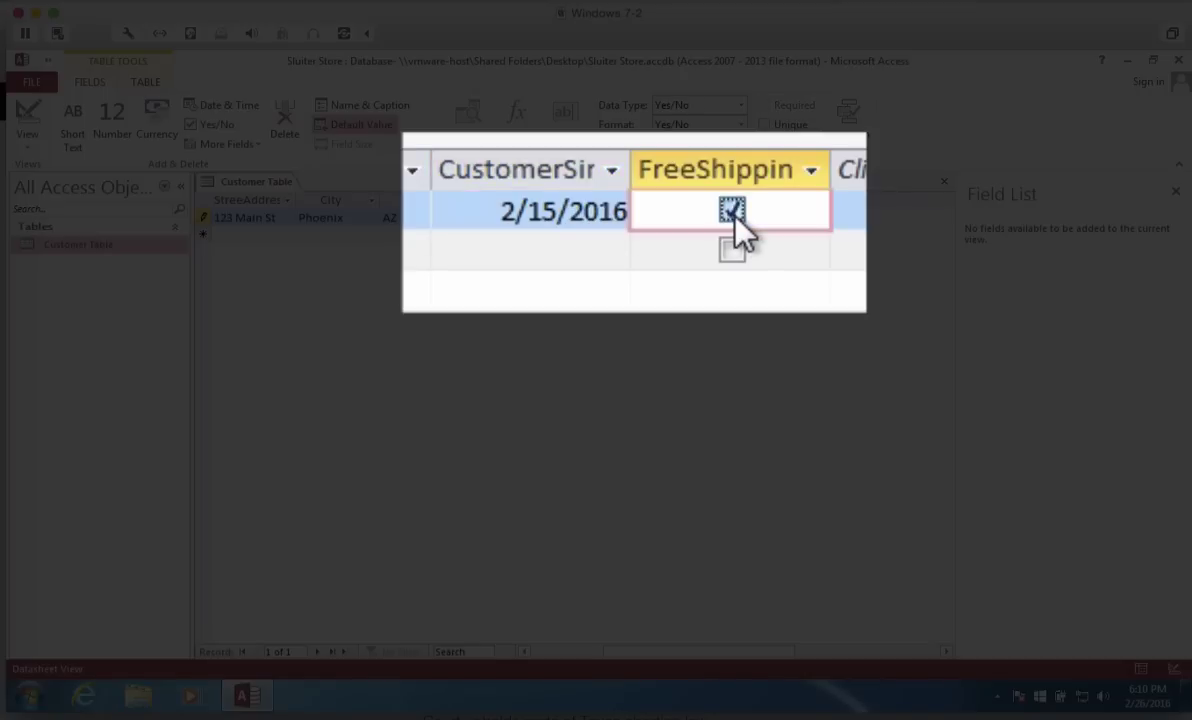
{"action": "left_click", "coordinate": [734, 214]}
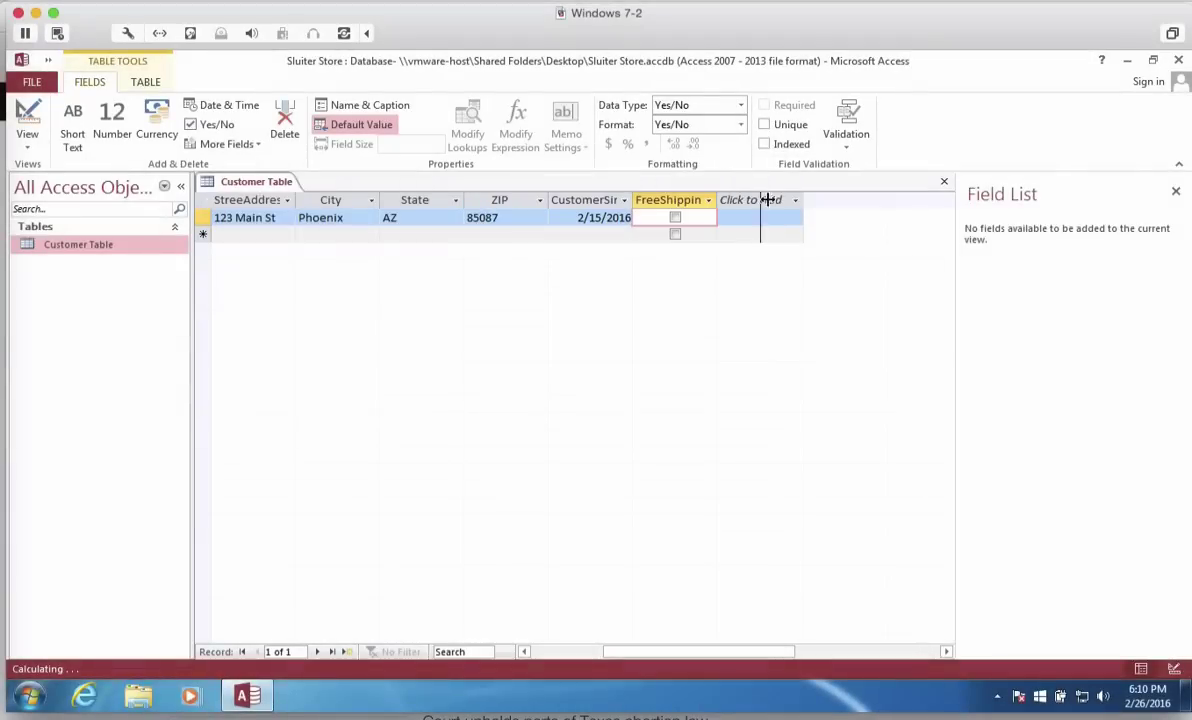
Widen the FreeShippingStatus column to show its full heading and tick the first record's checkbox.
{"action": "double_click", "coordinate": [770, 200]}
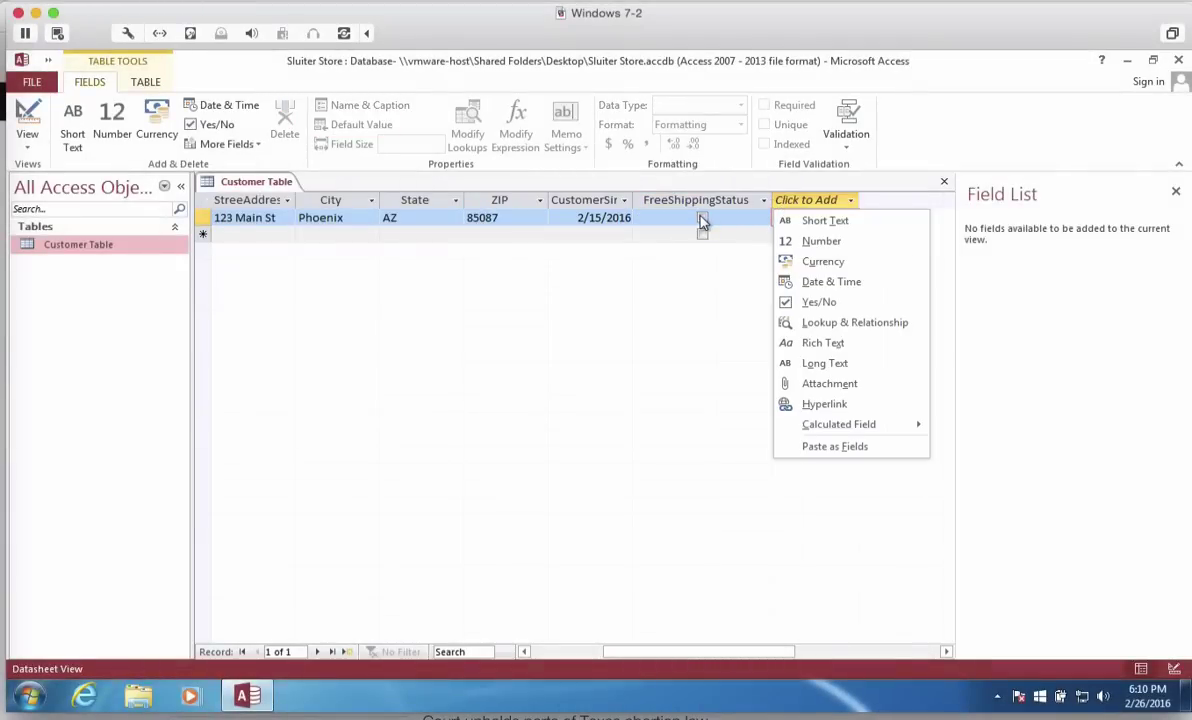
{"action": "key", "text": "Escape"}
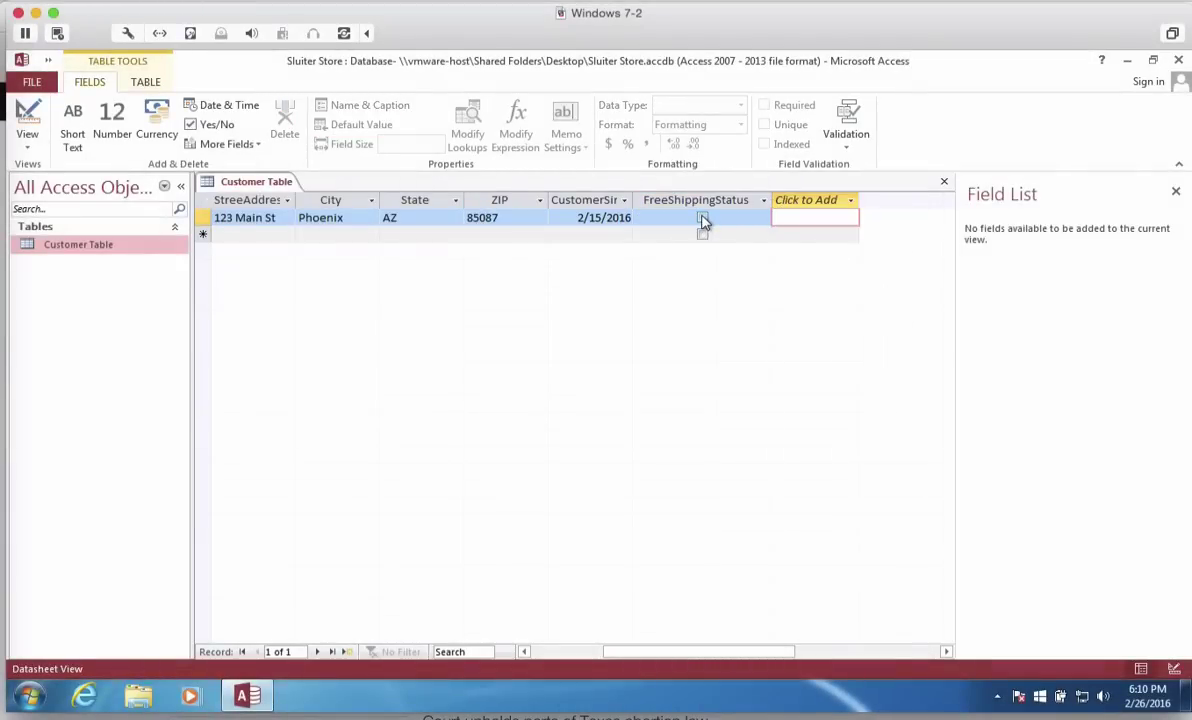
{"action": "left_click", "coordinate": [702, 218]}
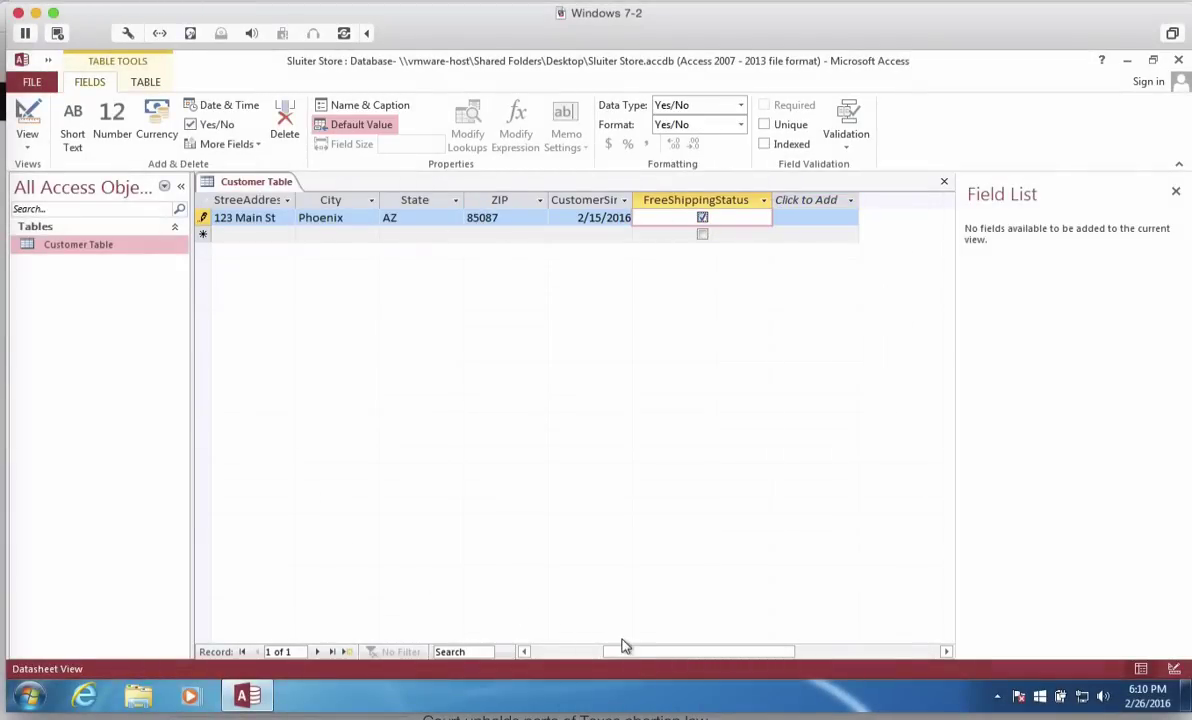
Tick the FreeShippingStatus checkboxes of the thirteenth and fifteenth records in the Customer Table.
{"action": "left_click_drag", "start_coordinate": [601, 651], "coordinate": [551, 651]}
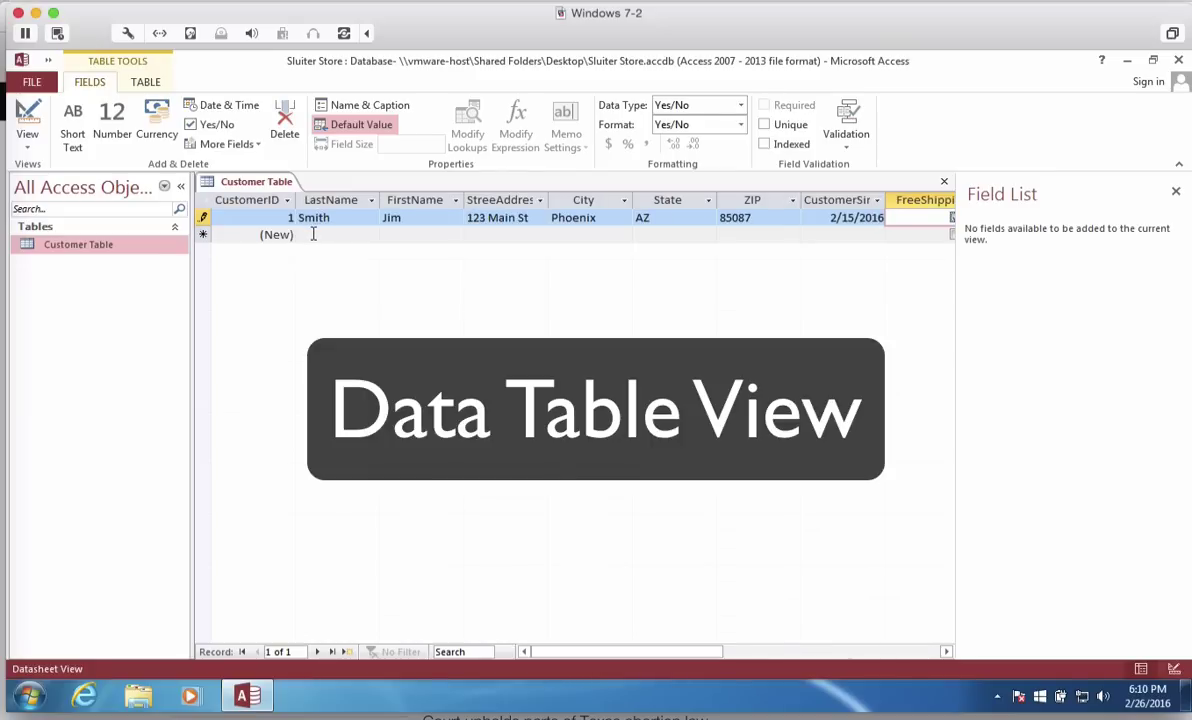
{"action": "left_click", "coordinate": [313, 234]}
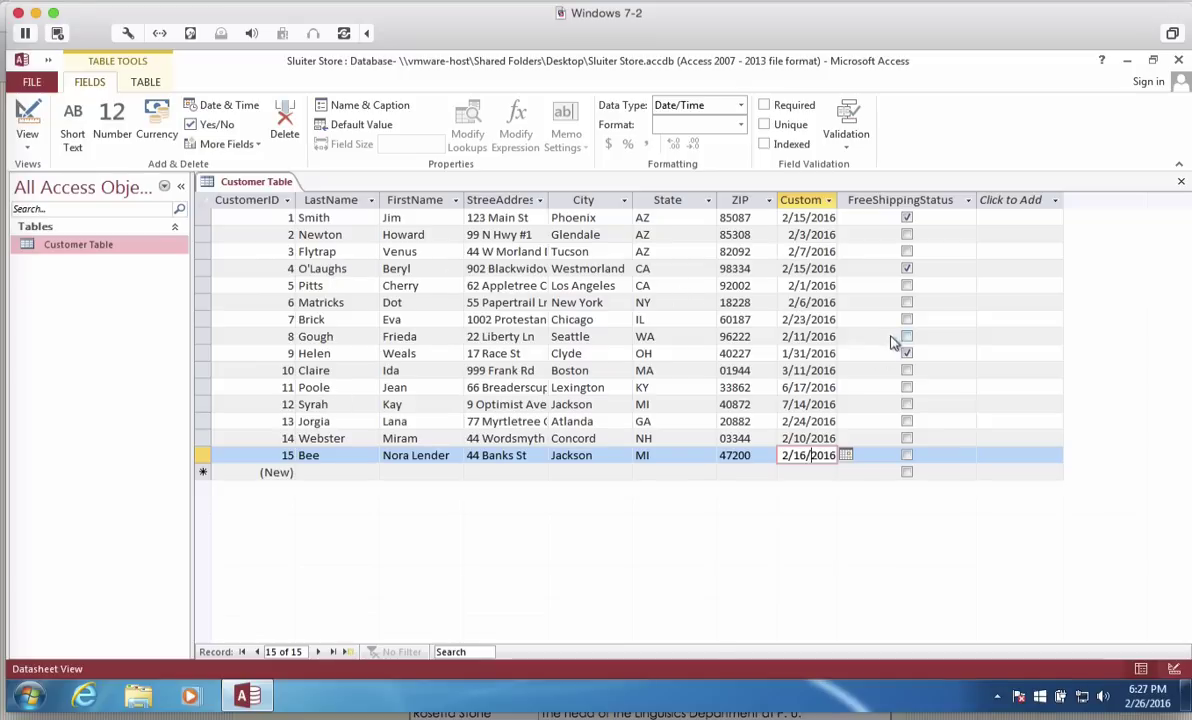
{"action": "left_click", "coordinate": [908, 422]}
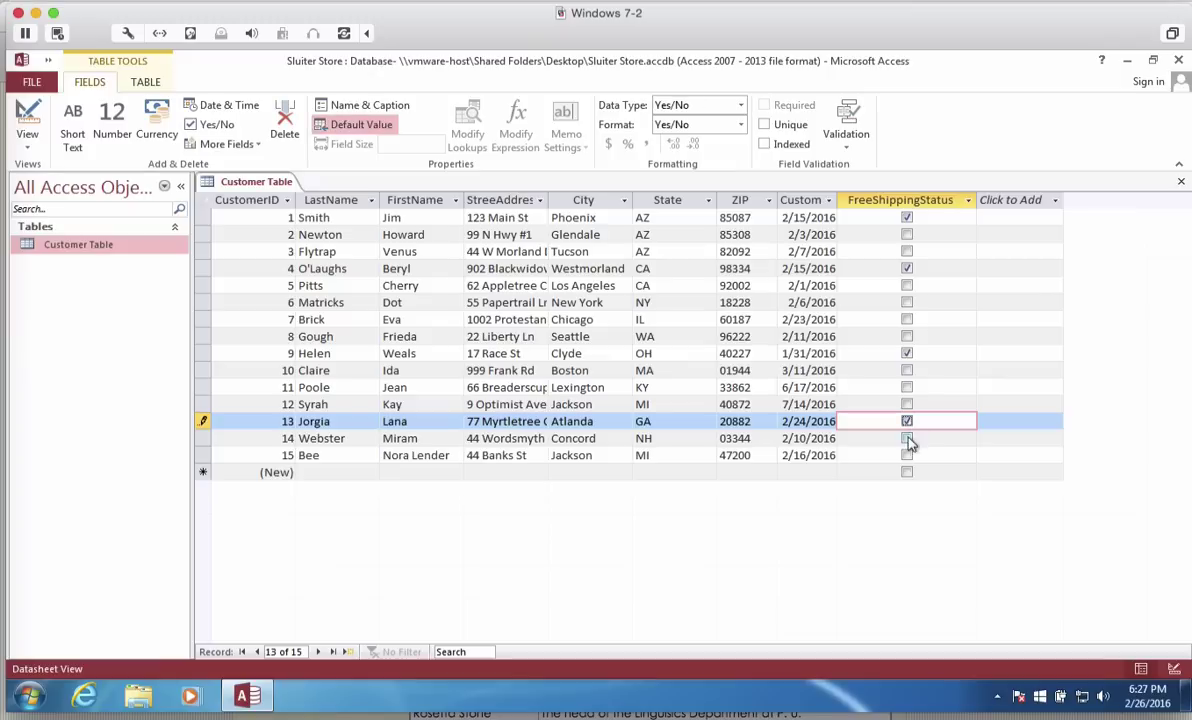
{"action": "left_click", "coordinate": [907, 456]}
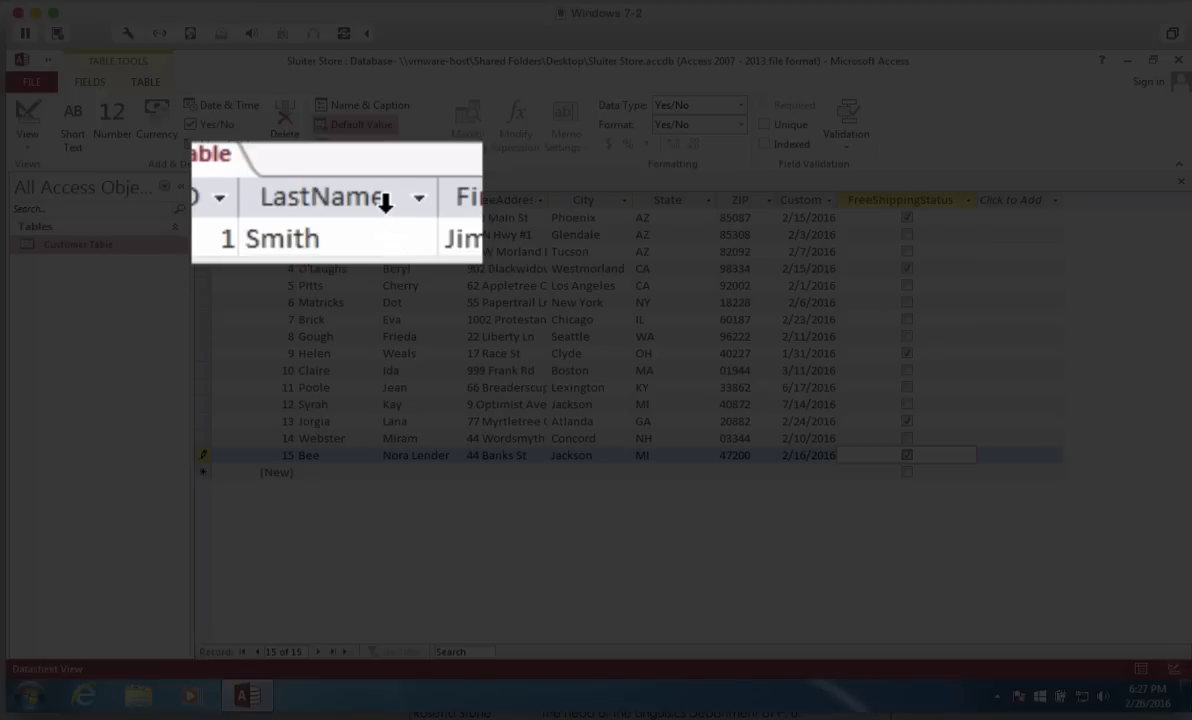
Sort the Customer Table by LastName from A to Z, and reverse the order to Z to A.
{"action": "left_click", "coordinate": [369, 200]}
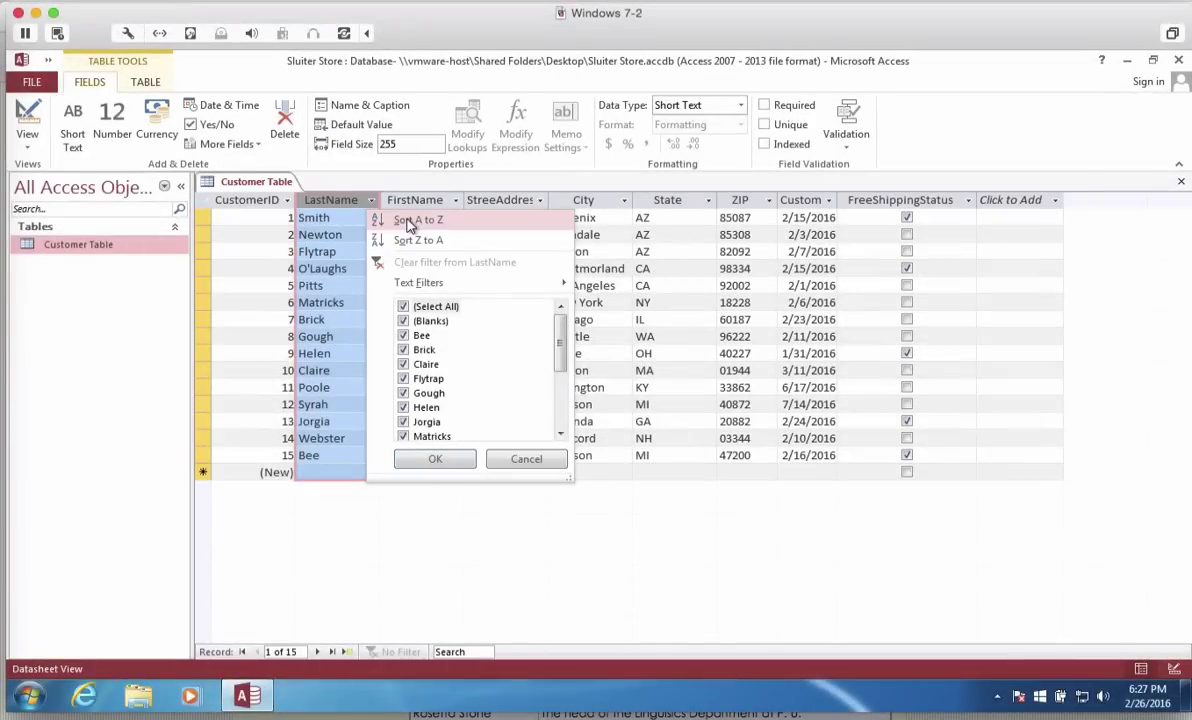
{"action": "left_click", "coordinate": [409, 221]}
{"action": "left_click", "coordinate": [369, 200]}
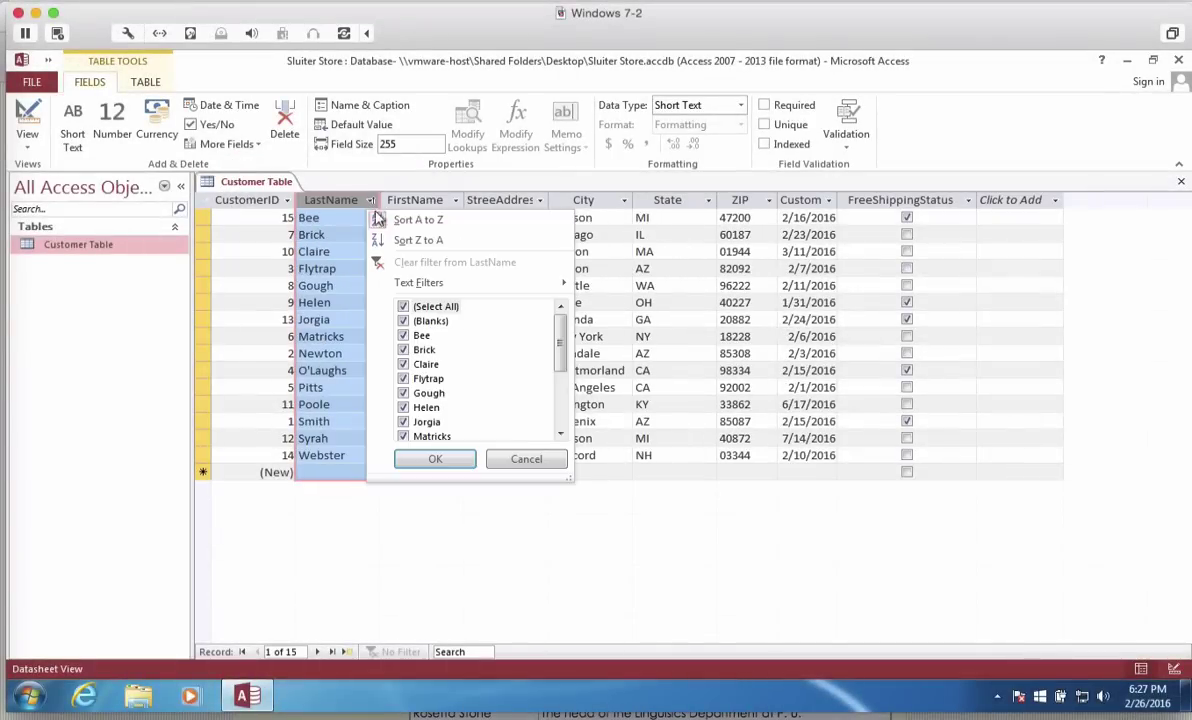
{"action": "left_click", "coordinate": [398, 239]}
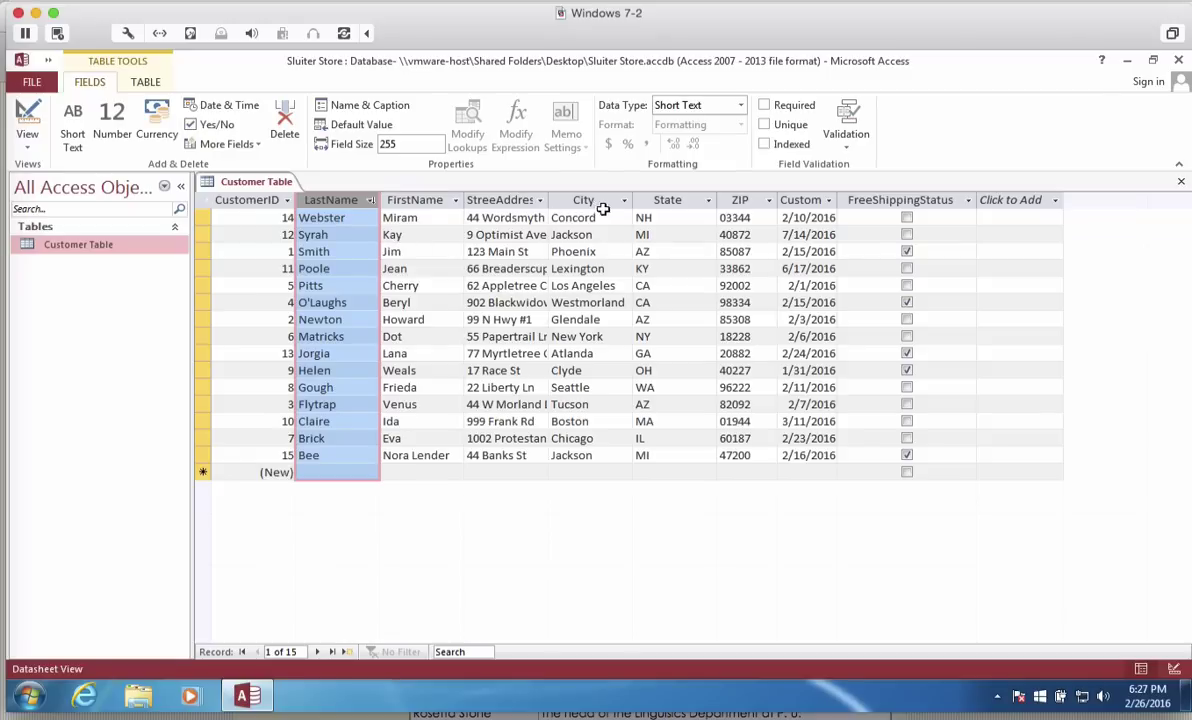
Sort the records by City from A to Z, and re-sort them by the CustomerSince date from oldest to newest.
{"action": "left_click", "coordinate": [624, 200]}
{"action": "left_click", "coordinate": [638, 220]}
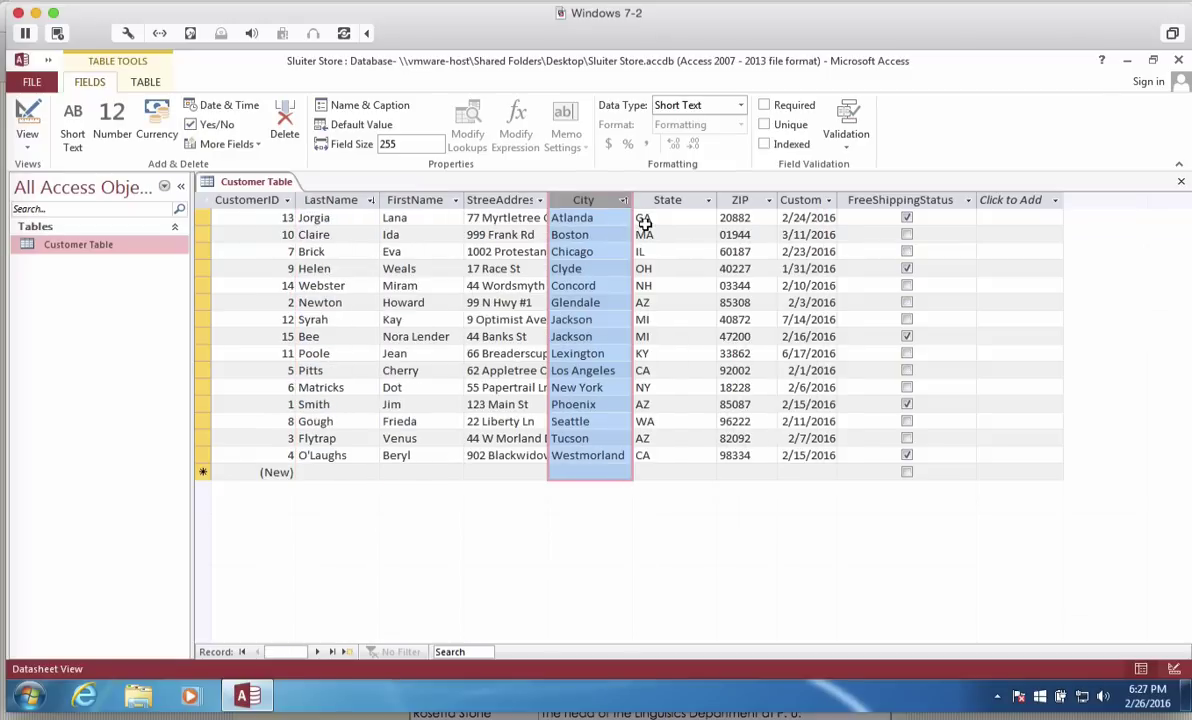
{"action": "left_click", "coordinate": [795, 200]}
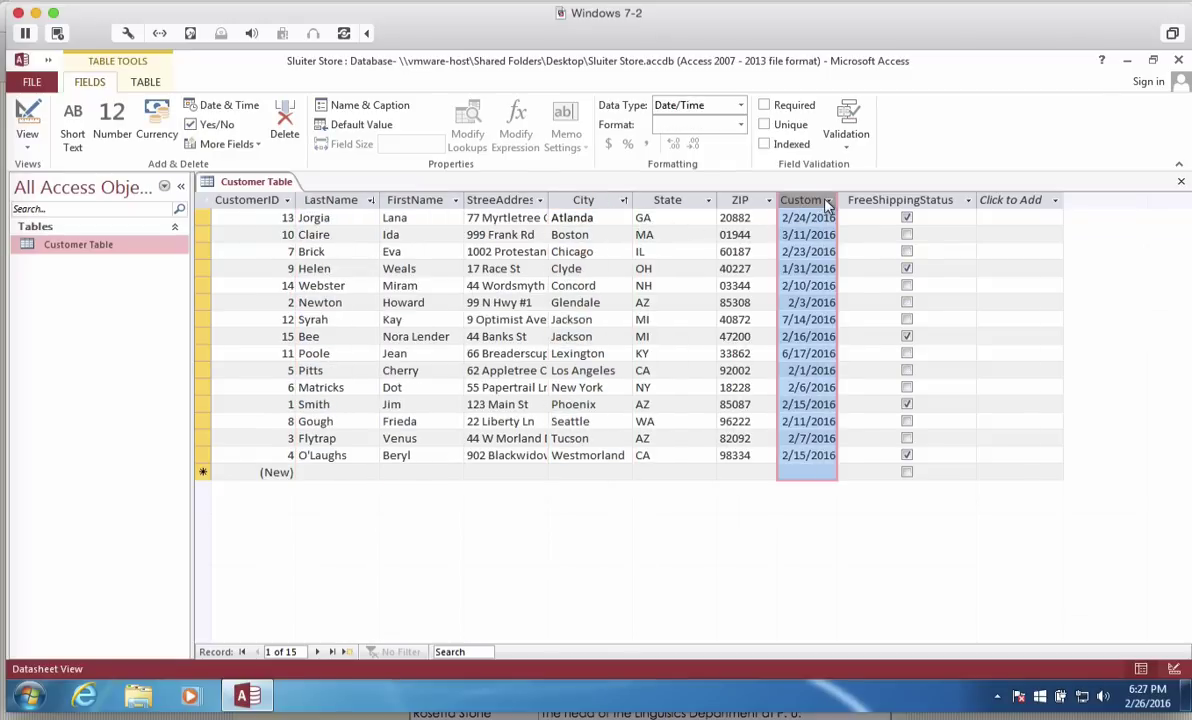
{"action": "left_click", "coordinate": [828, 200]}
{"action": "left_click", "coordinate": [860, 220]}
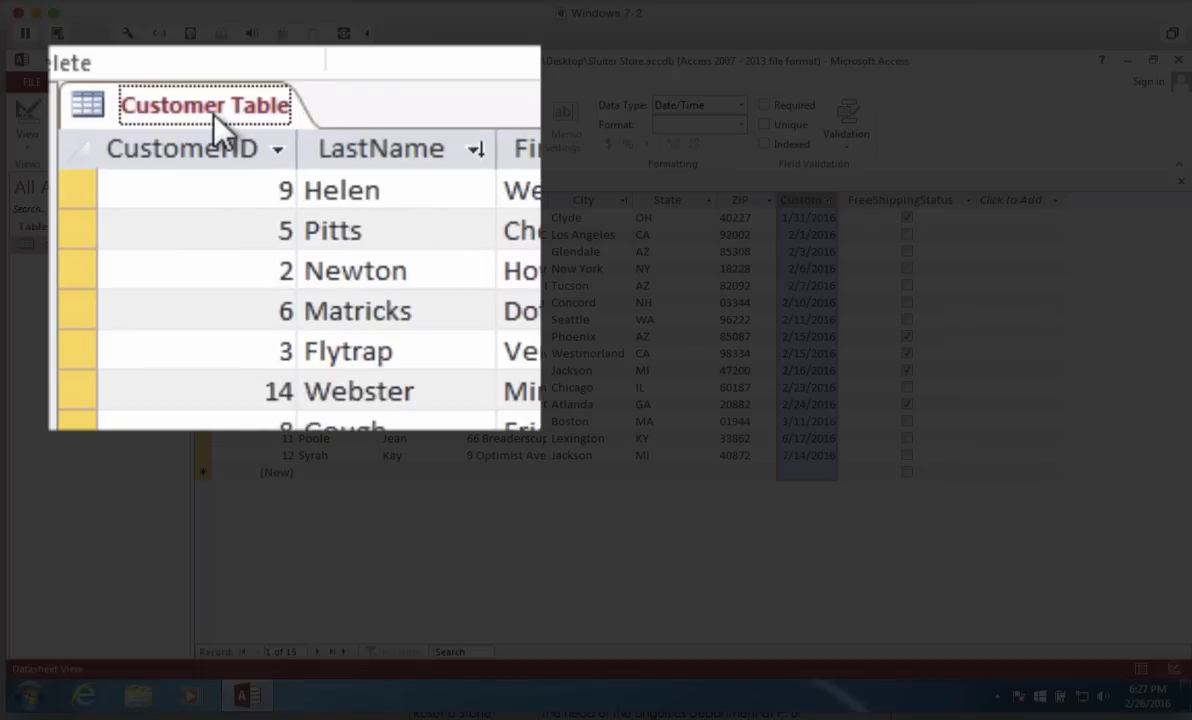
Save the Customer Table and close it.
{"action": "right_click", "coordinate": [259, 183]}
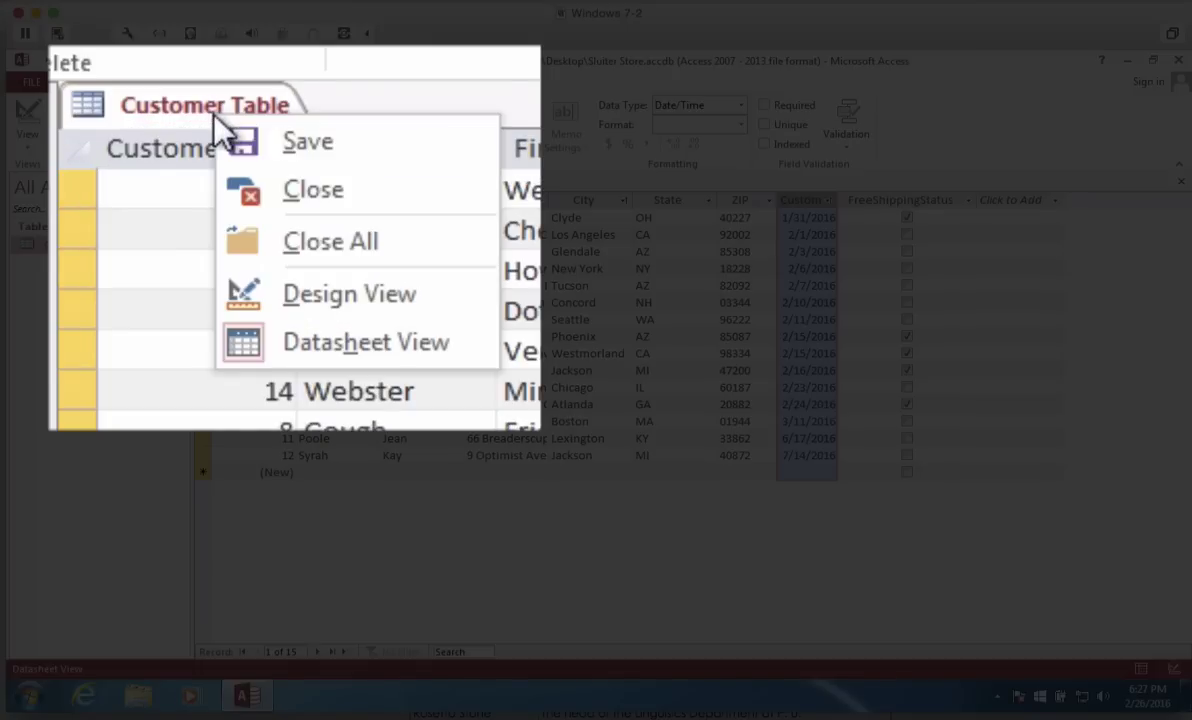
{"action": "left_click", "coordinate": [317, 154]}
{"action": "right_click", "coordinate": [255, 181]}
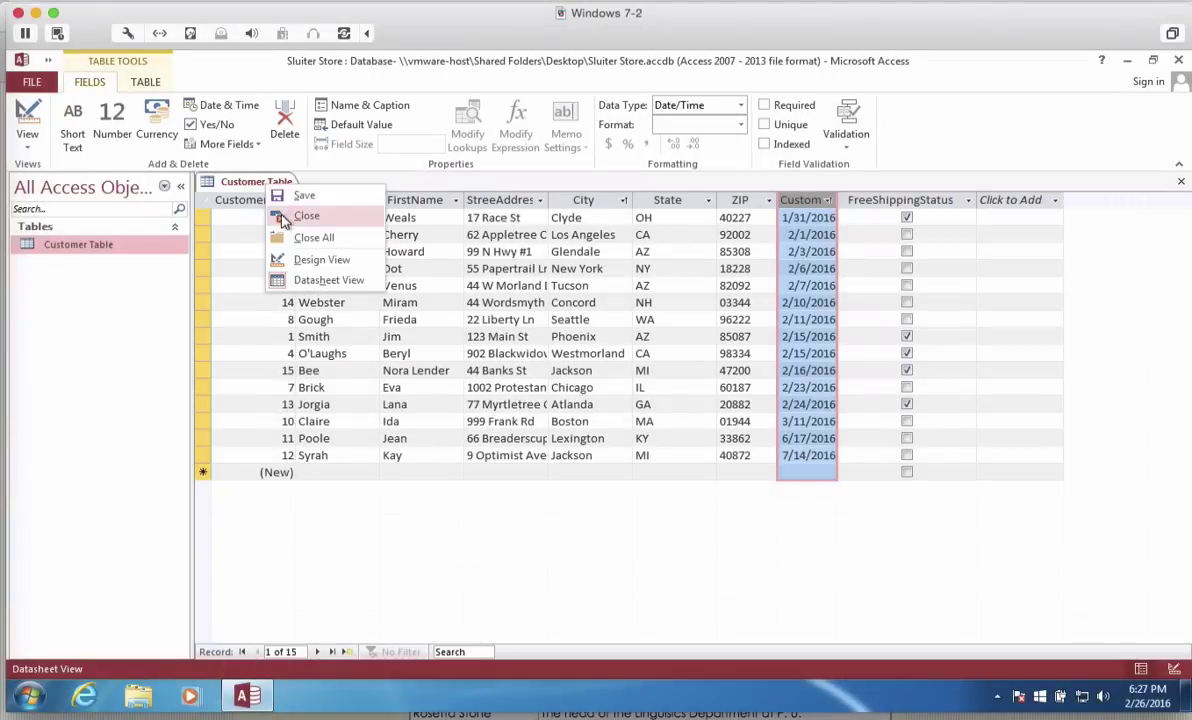
{"action": "left_click", "coordinate": [262, 200]}
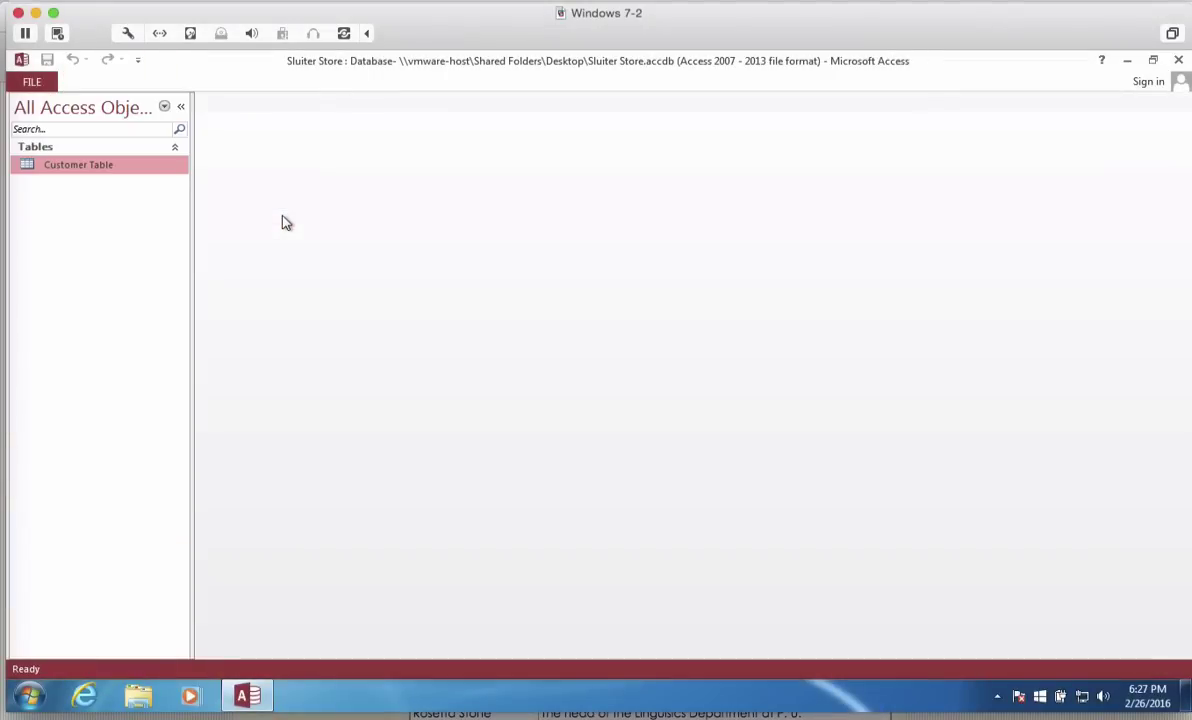
Reopen the Customer Table and delete the record of the customer in Glendale, AZ.
{"action": "double_click", "coordinate": [100, 166]}
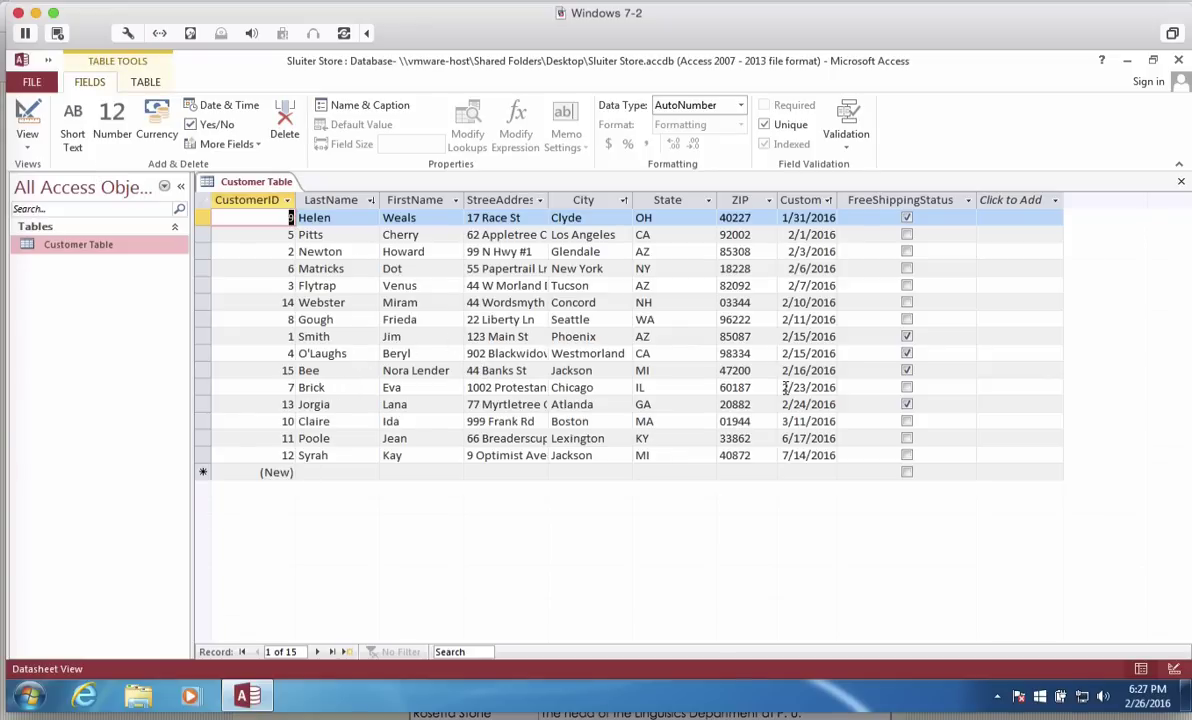
{"action": "left_click", "coordinate": [325, 269]}
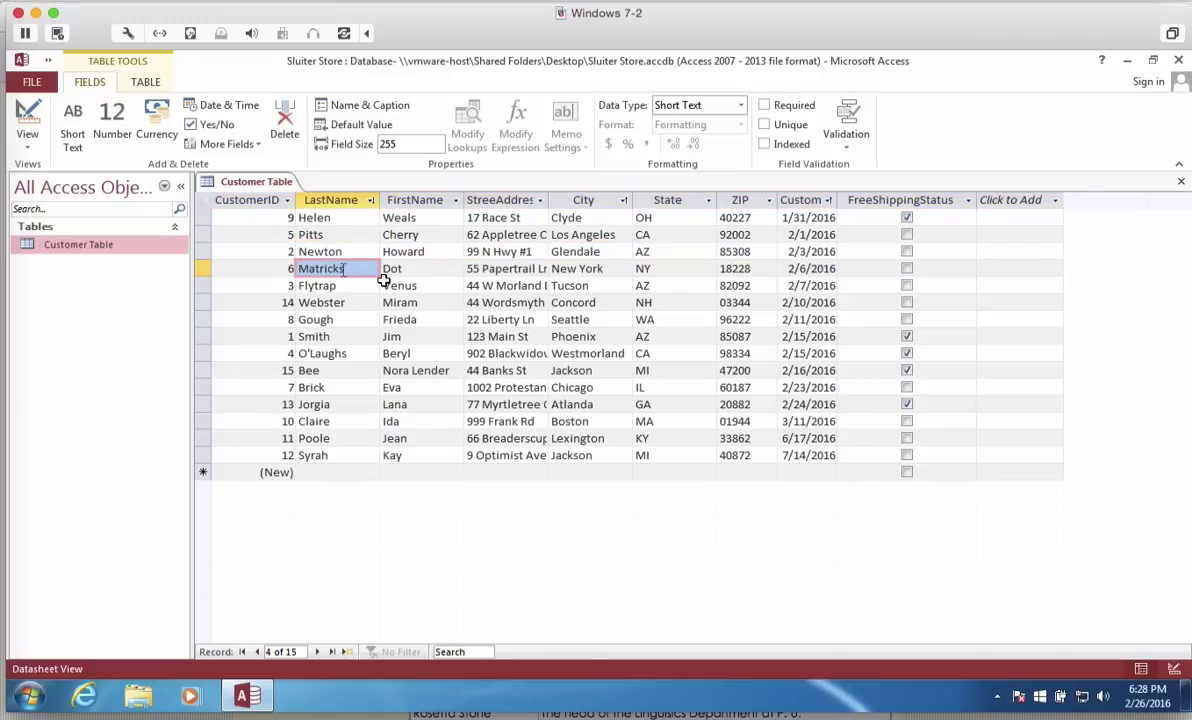
{"action": "left_click", "coordinate": [314, 251]}
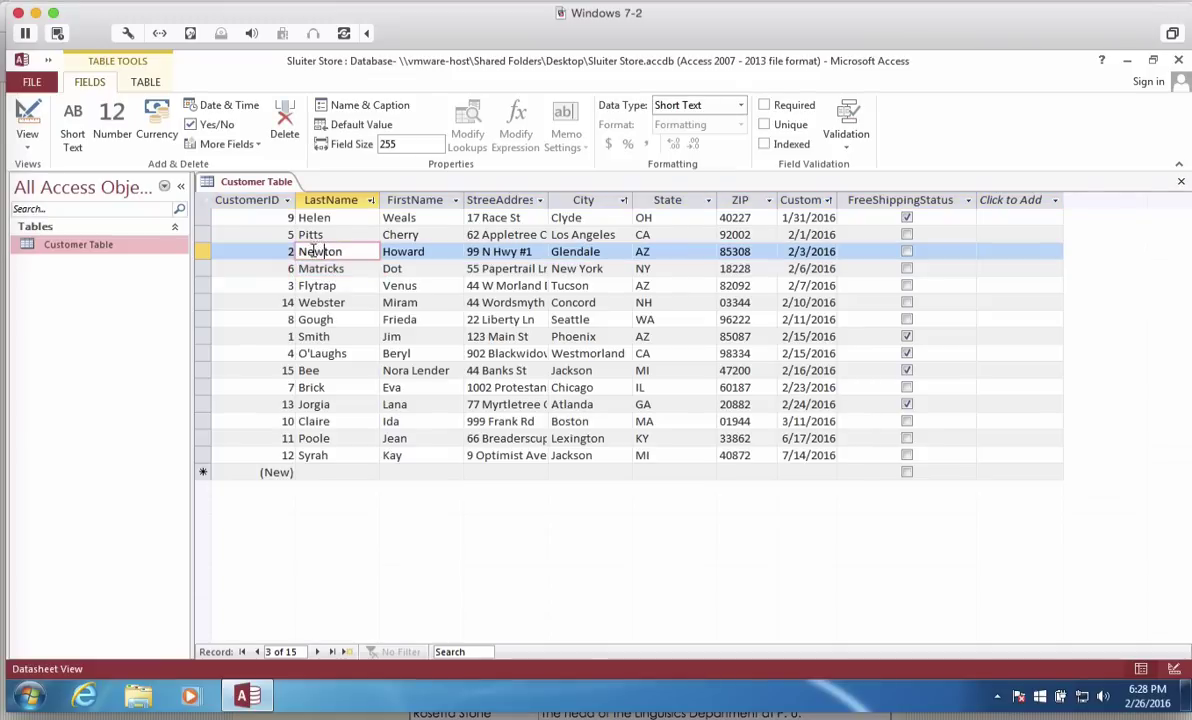
{"action": "left_click", "coordinate": [199, 251]}
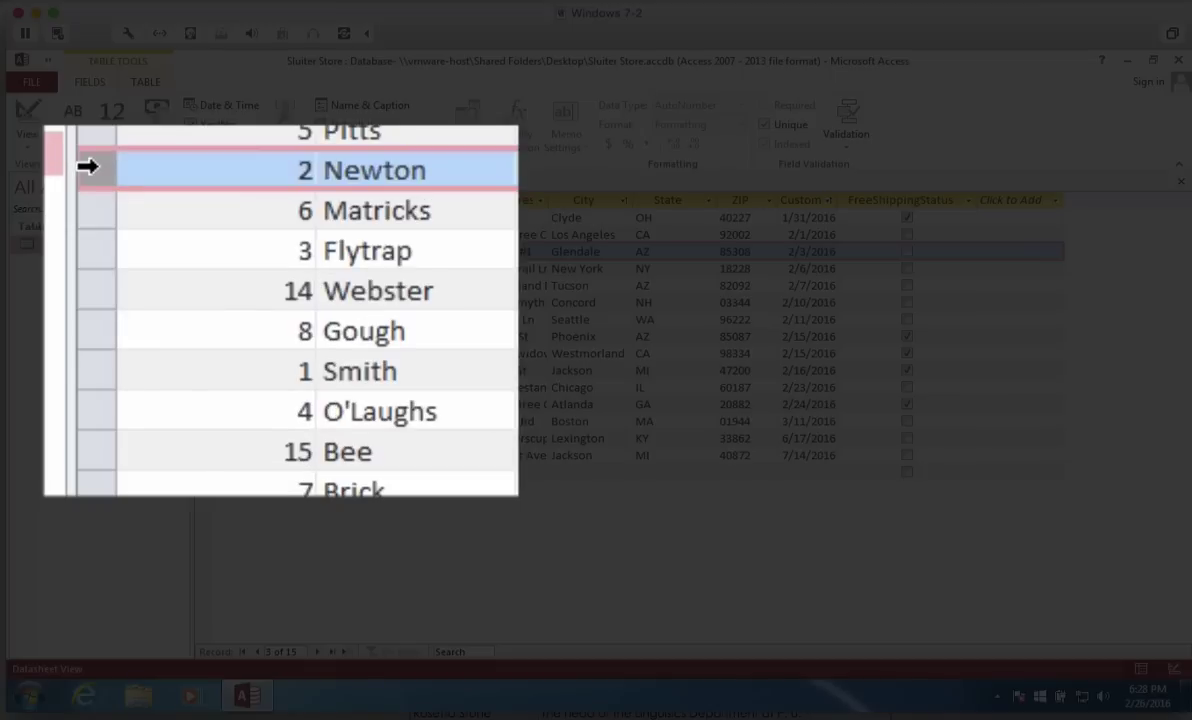
{"action": "right_click", "coordinate": [199, 251]}
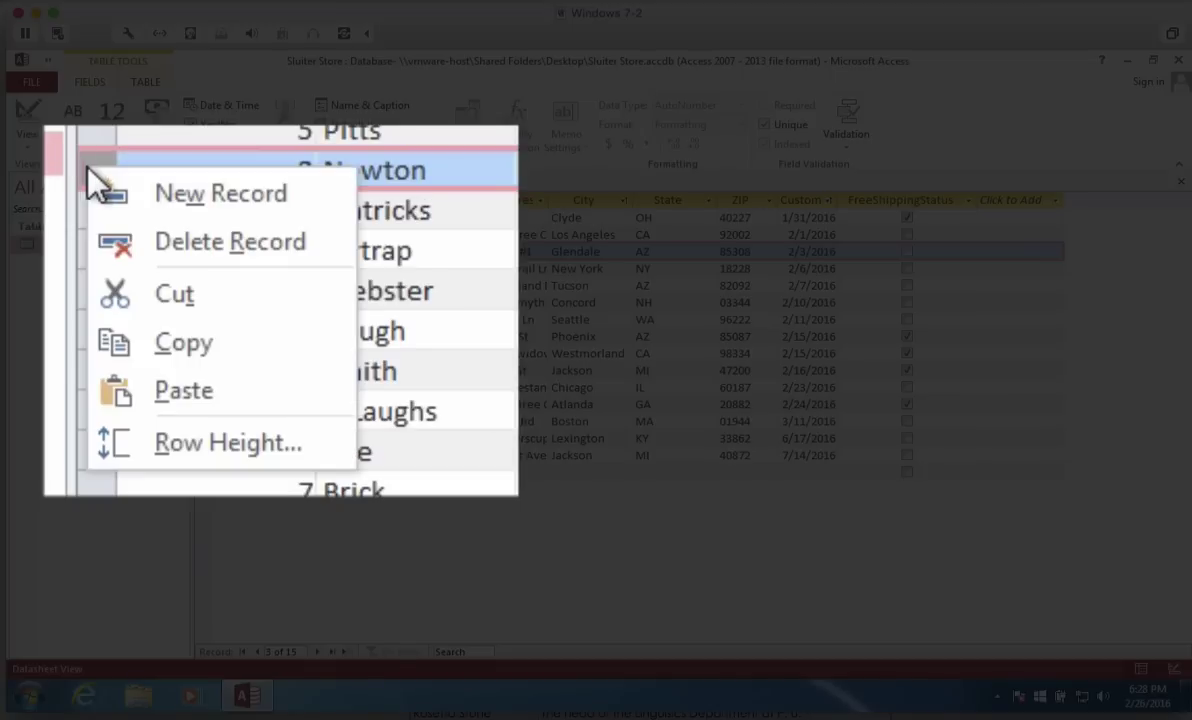
{"action": "left_click", "coordinate": [230, 262]}
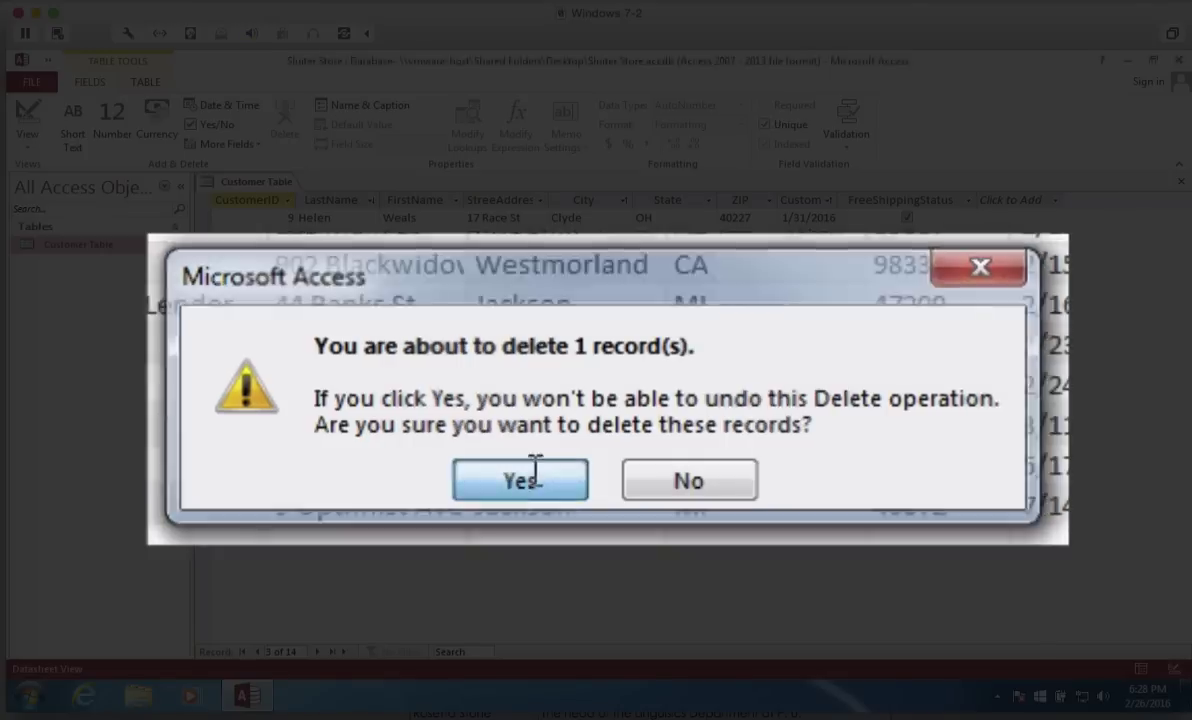
{"action": "left_click", "coordinate": [530, 479]}
Sort the Customer Table by CustomerID from smallest to largest, and close it with the design changes saved.
{"action": "left_click", "coordinate": [287, 200]}
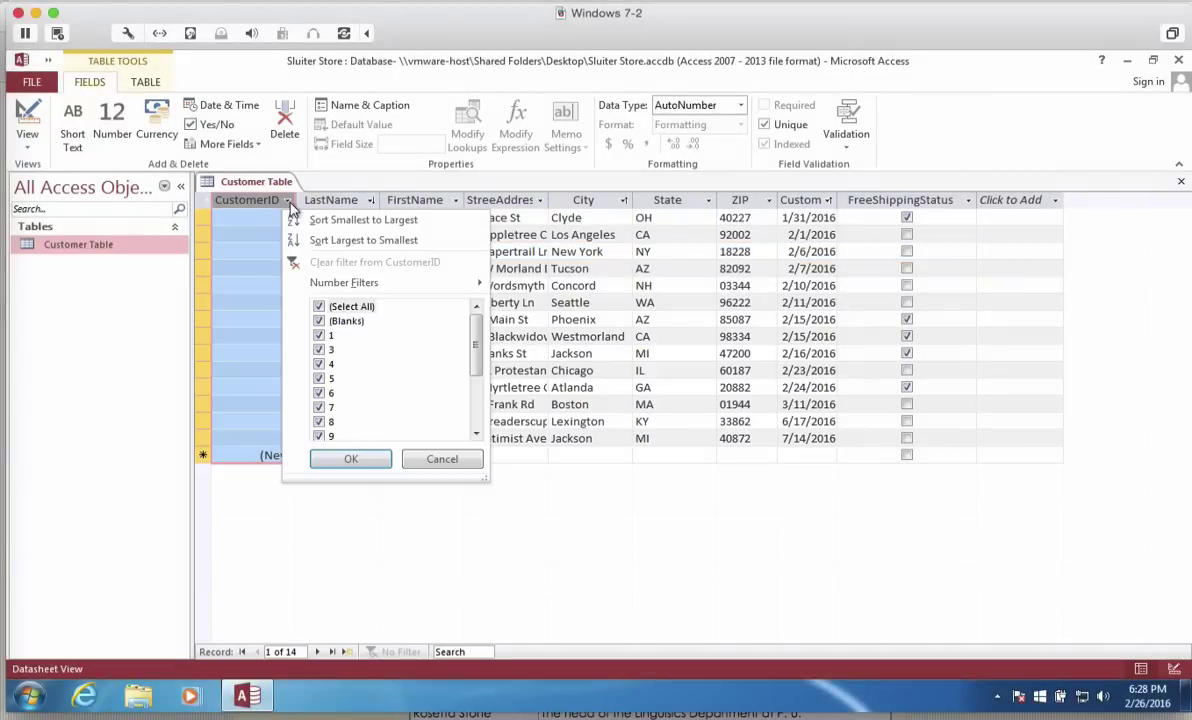
{"action": "left_click", "coordinate": [328, 223]}
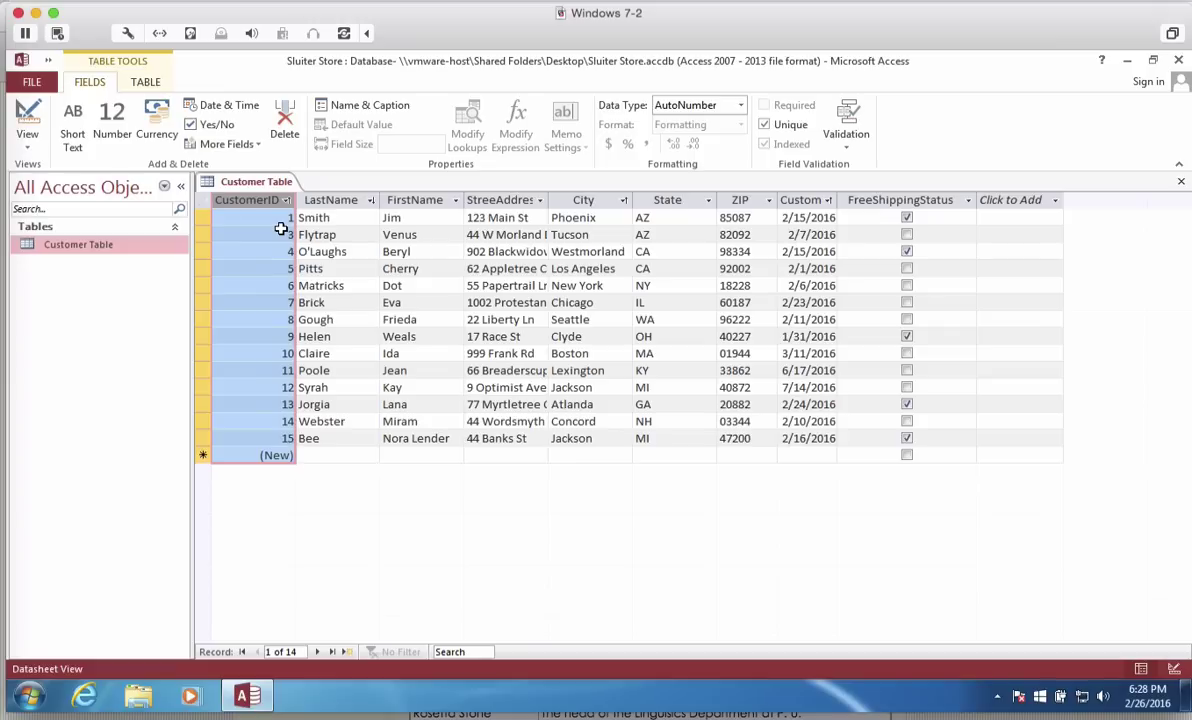
{"action": "right_click", "coordinate": [256, 181]}
{"action": "left_click", "coordinate": [271, 204]}
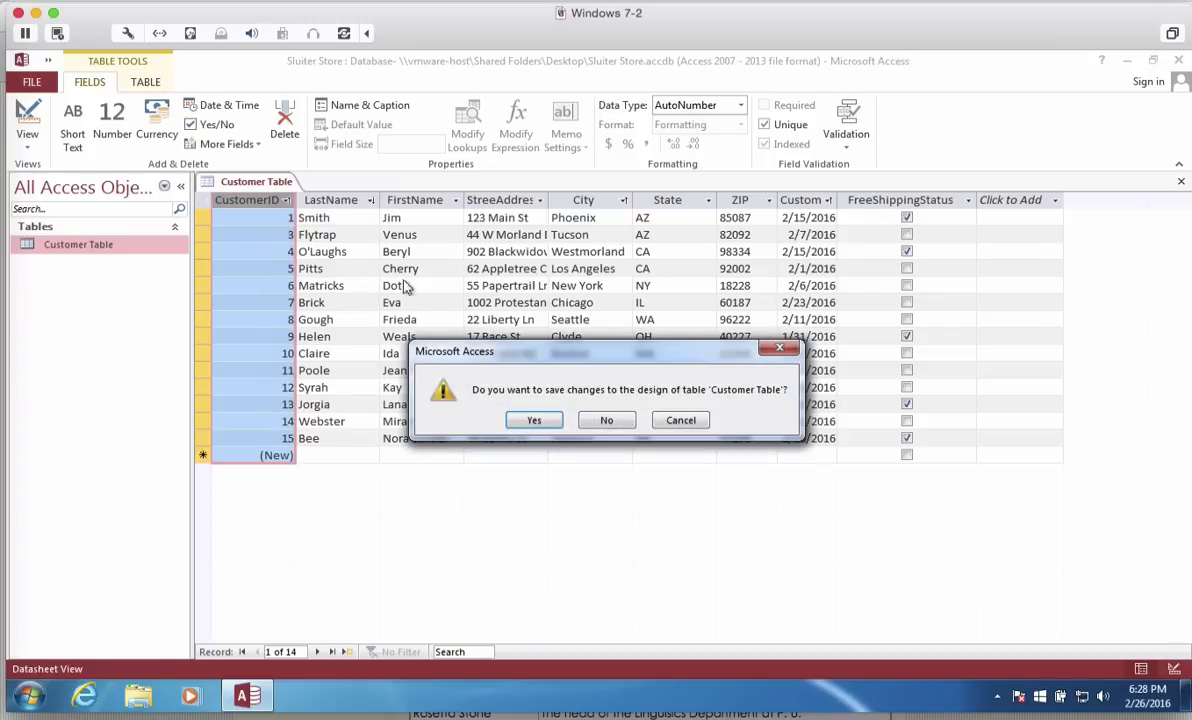
{"action": "left_click", "coordinate": [535, 419]}
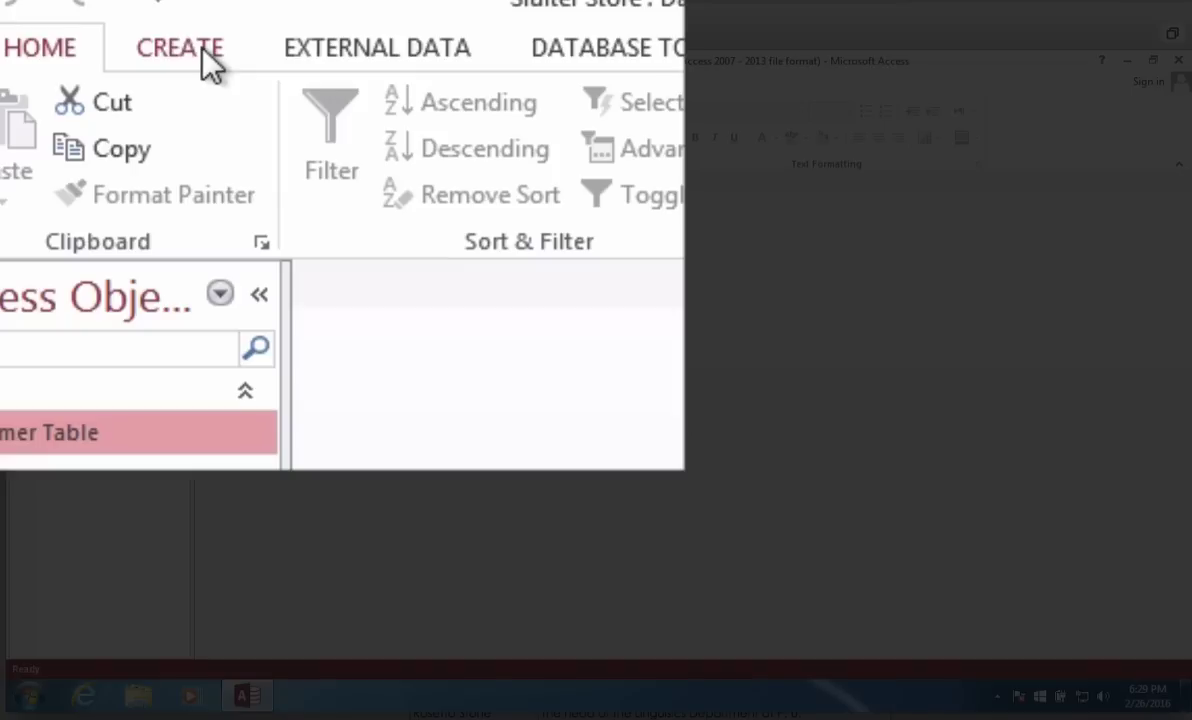
Create a form based on the Customer Table and save it as Customer Form.
{"action": "left_click", "coordinate": [210, 62]}
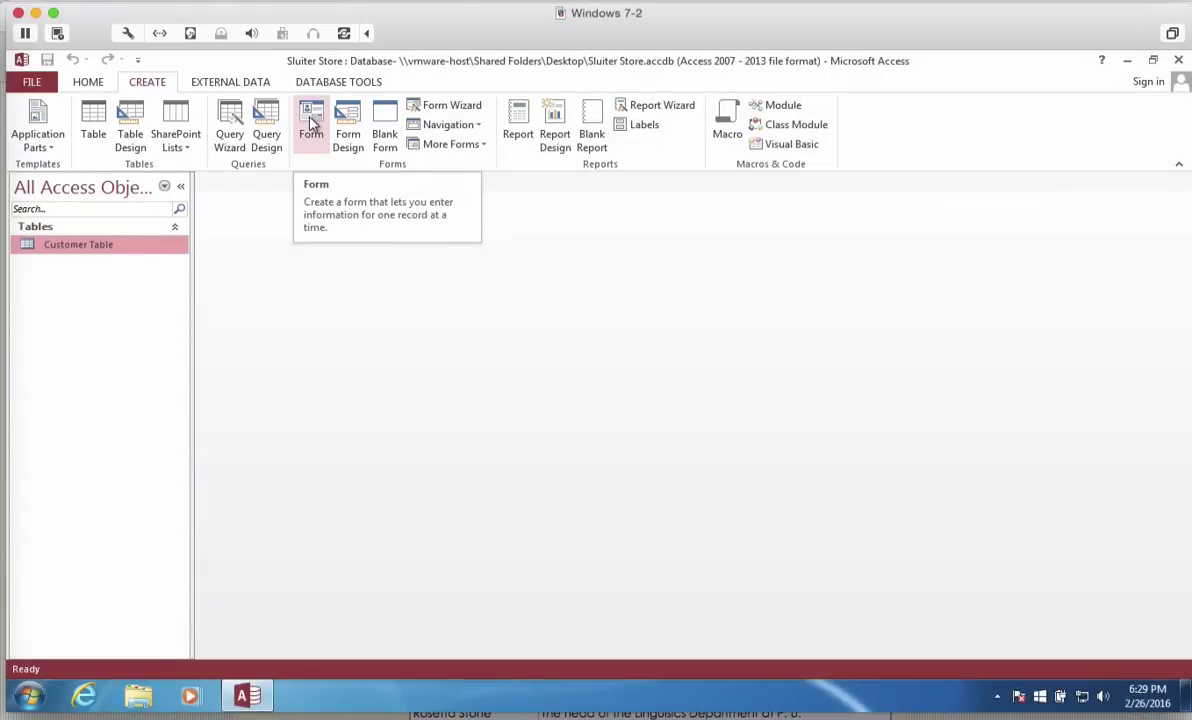
{"action": "left_click", "coordinate": [311, 122]}
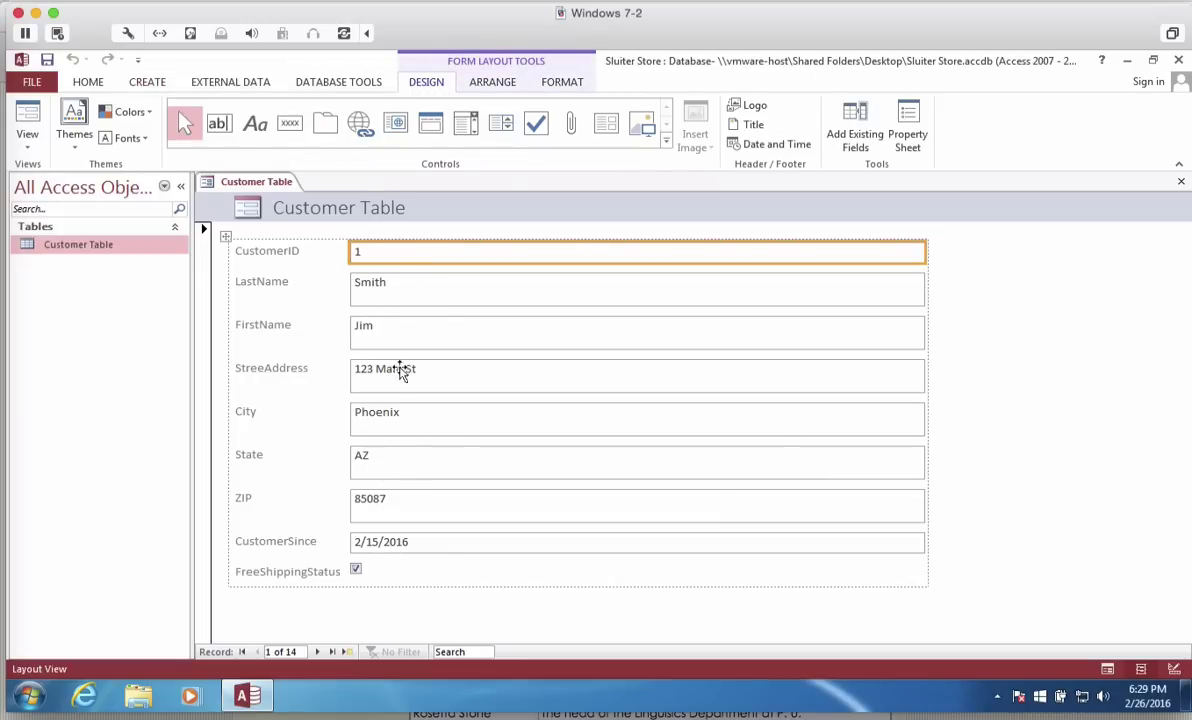
{"action": "right_click", "coordinate": [250, 181]}
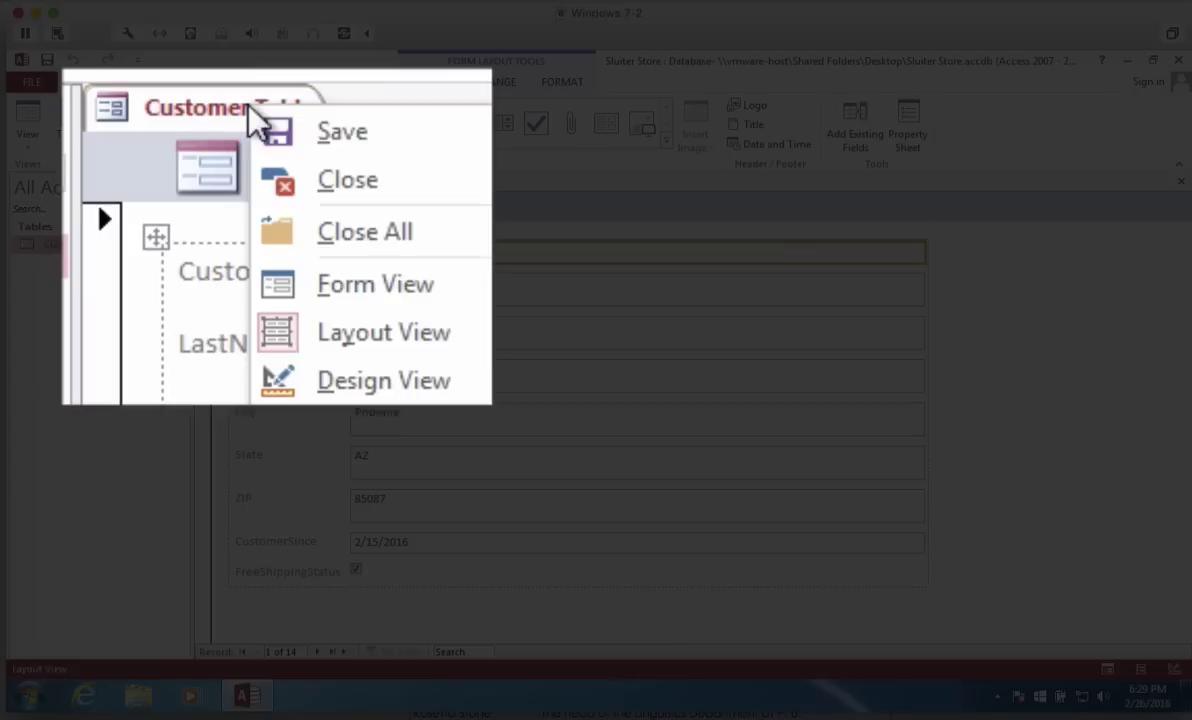
{"action": "left_click", "coordinate": [300, 133]}
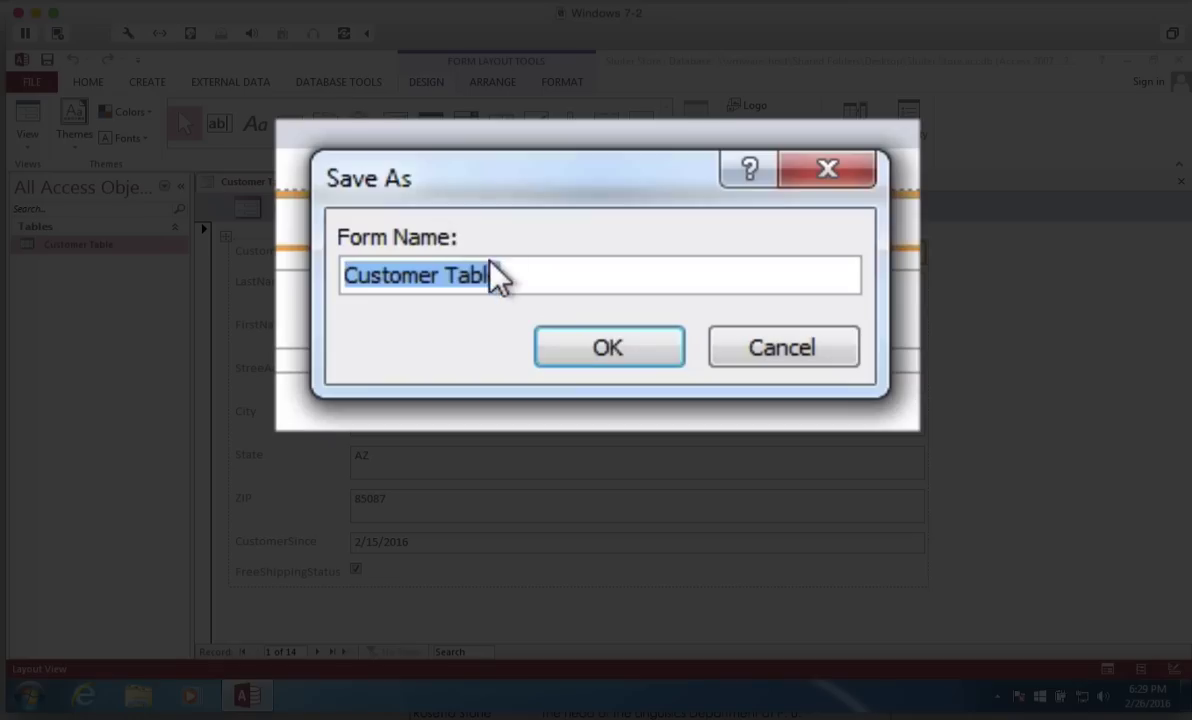
{"action": "double_click", "coordinate": [474, 272]}
{"action": "type", "text": "Form"}
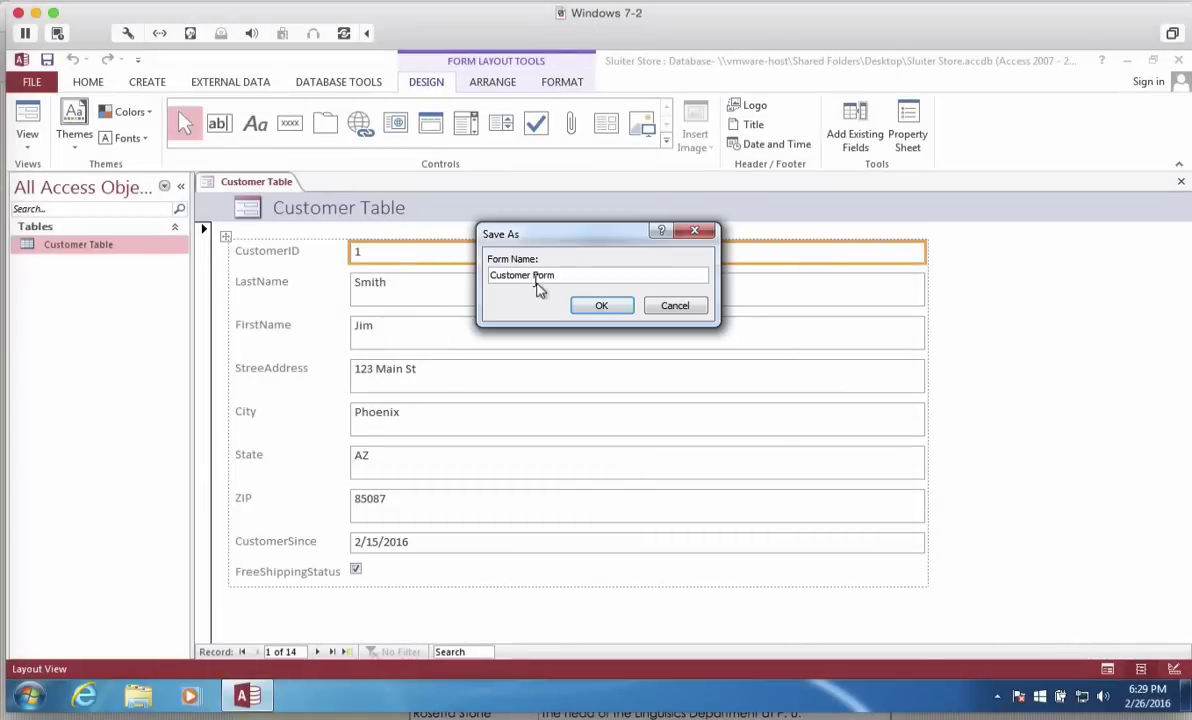
{"action": "left_click", "coordinate": [578, 343]}
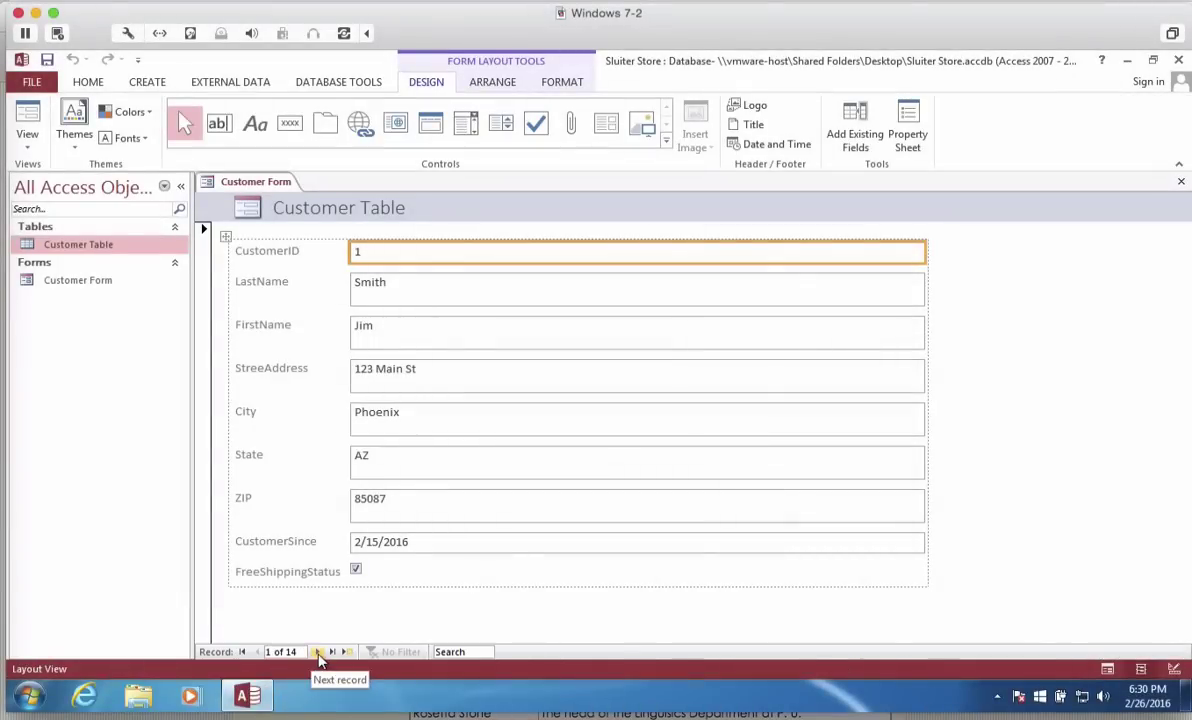
Step forward through the records in Customer Form up to the blank new record.
{"action": "left_click_drag", "start_coordinate": [320, 656], "coordinate": [320, 656]}
{"action": "left_click", "coordinate": [320, 656]}
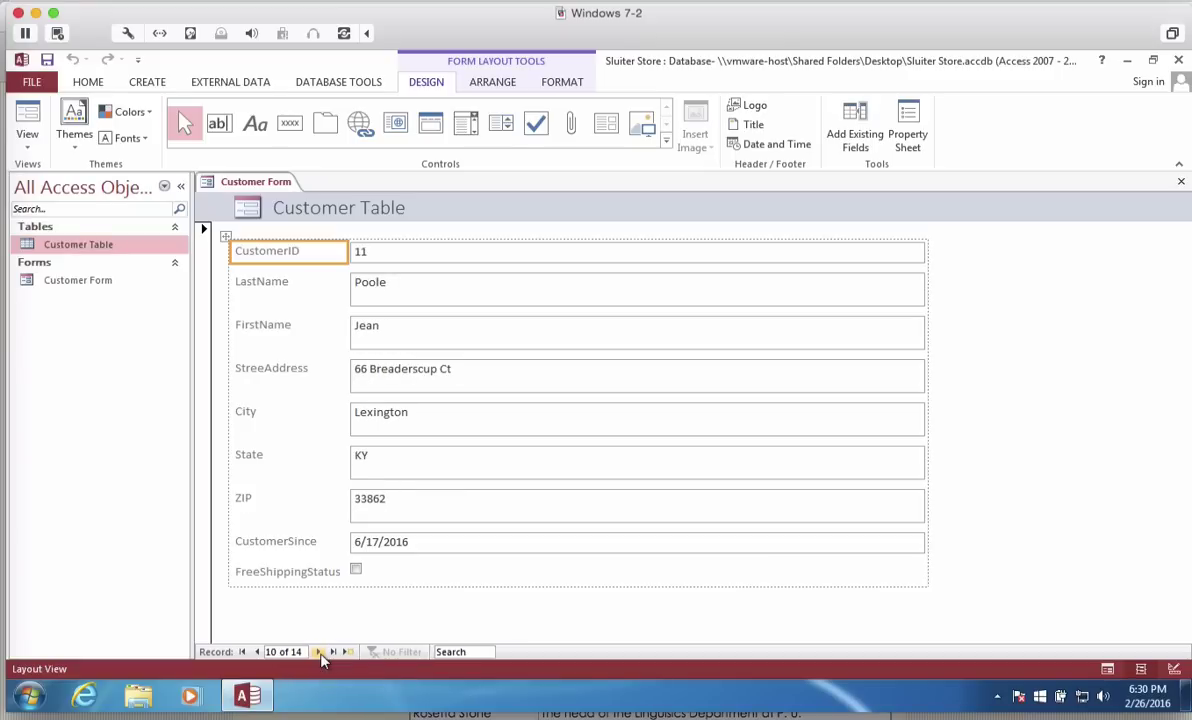
{"action": "left_click", "coordinate": [320, 656]}
{"action": "left_click", "coordinate": [320, 656]}
{"action": "left_click", "coordinate": [320, 656]}
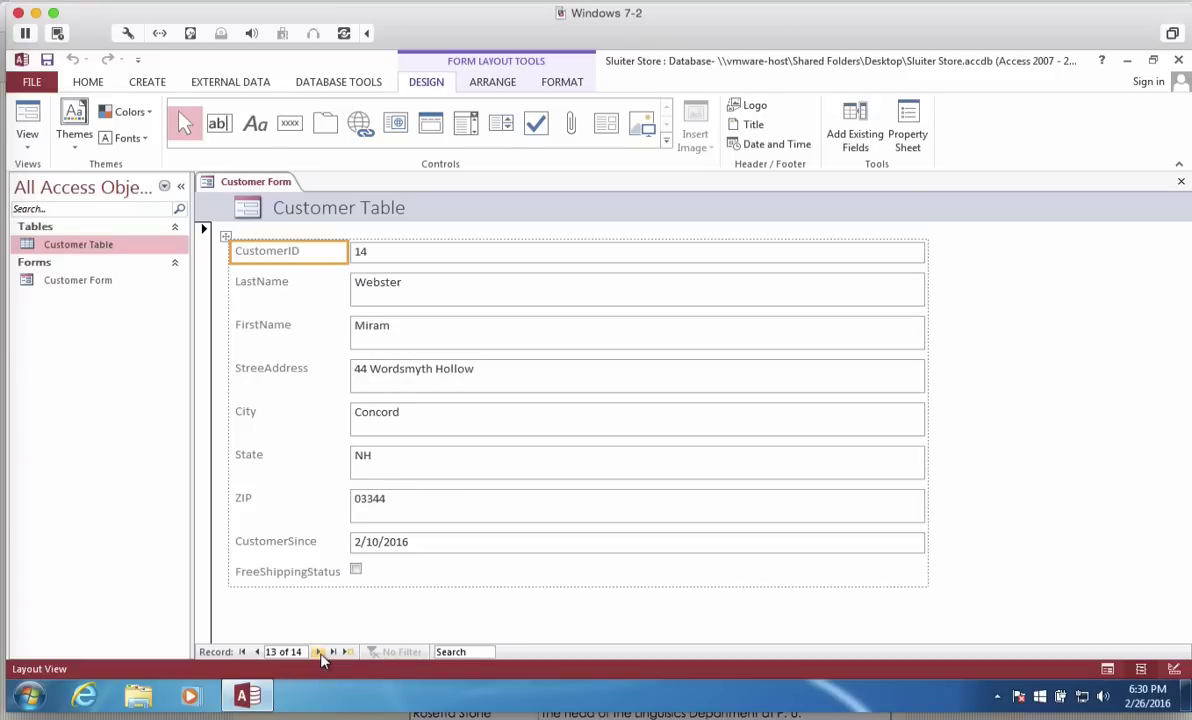
{"action": "left_click", "coordinate": [320, 656]}
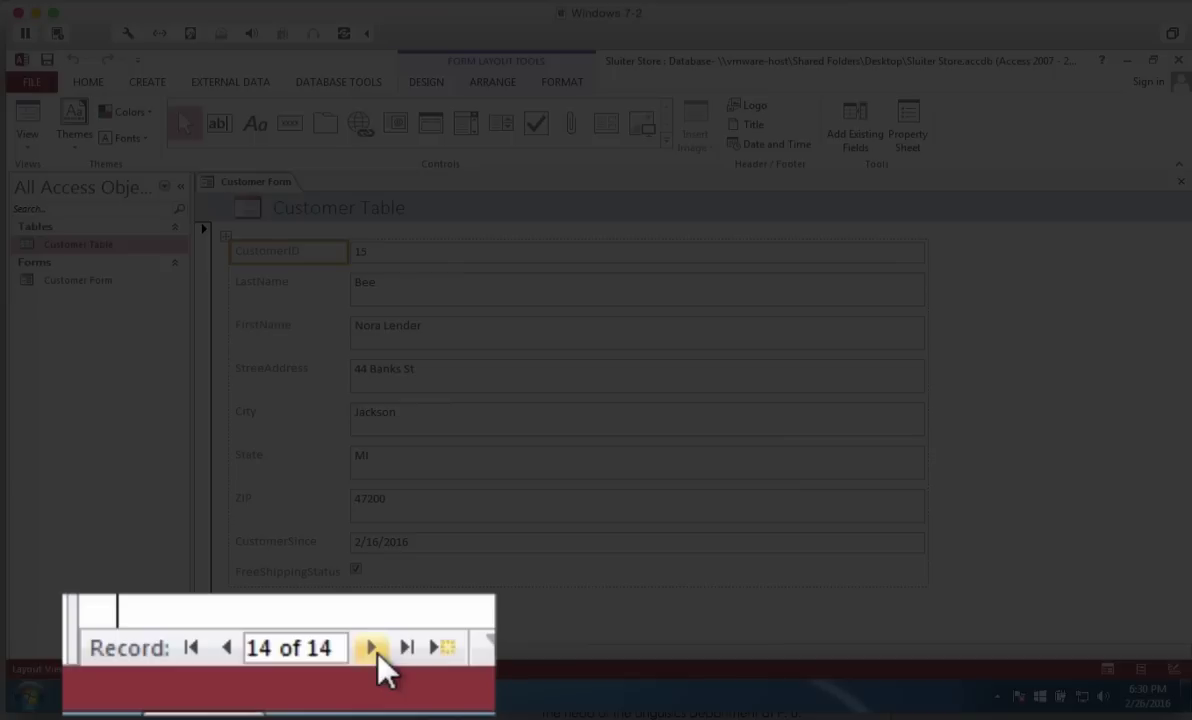
{"action": "left_click", "coordinate": [320, 656]}
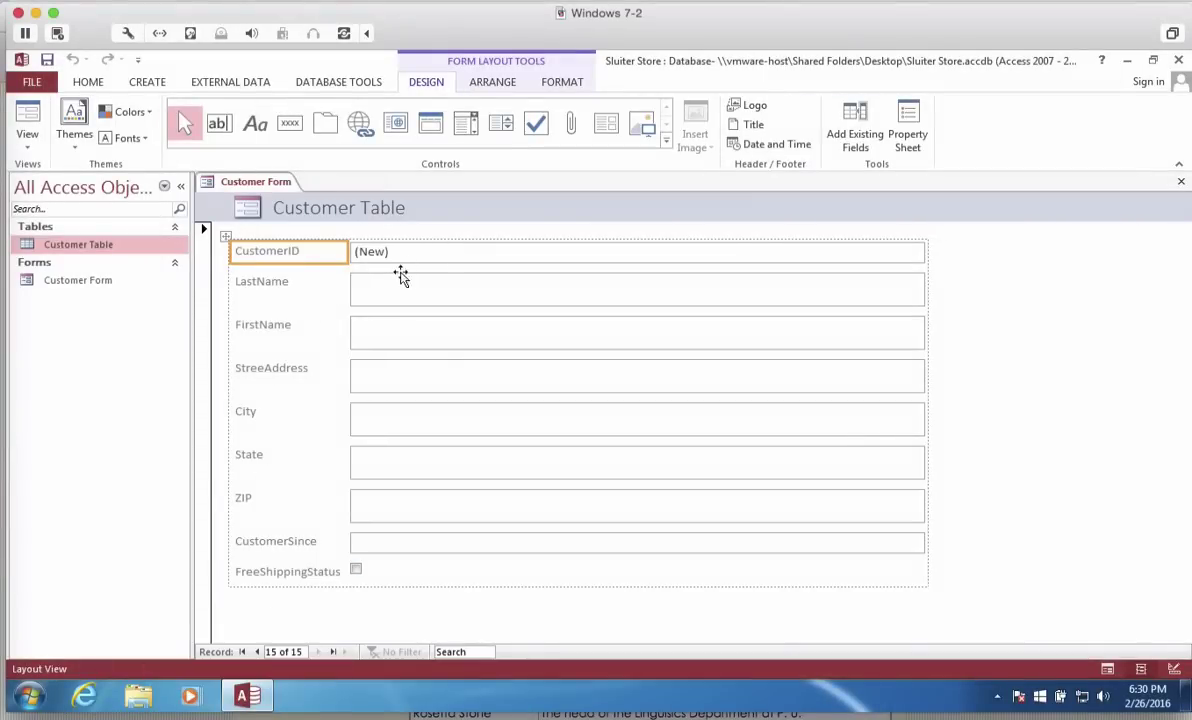
Switch Customer Form to Form View and add a new customer's name and address, with CustomerSince 2/2/2016 and FreeShippingStatus checked.
{"action": "left_click", "coordinate": [370, 287]}
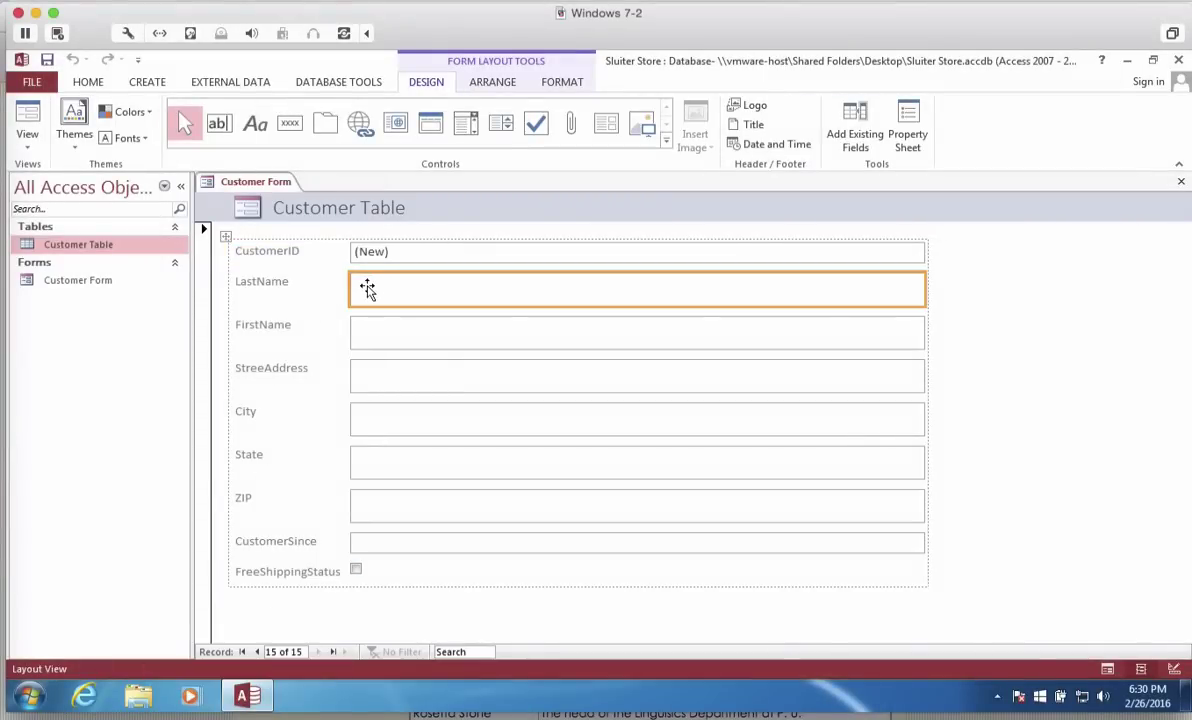
{"action": "right_click", "coordinate": [276, 185]}
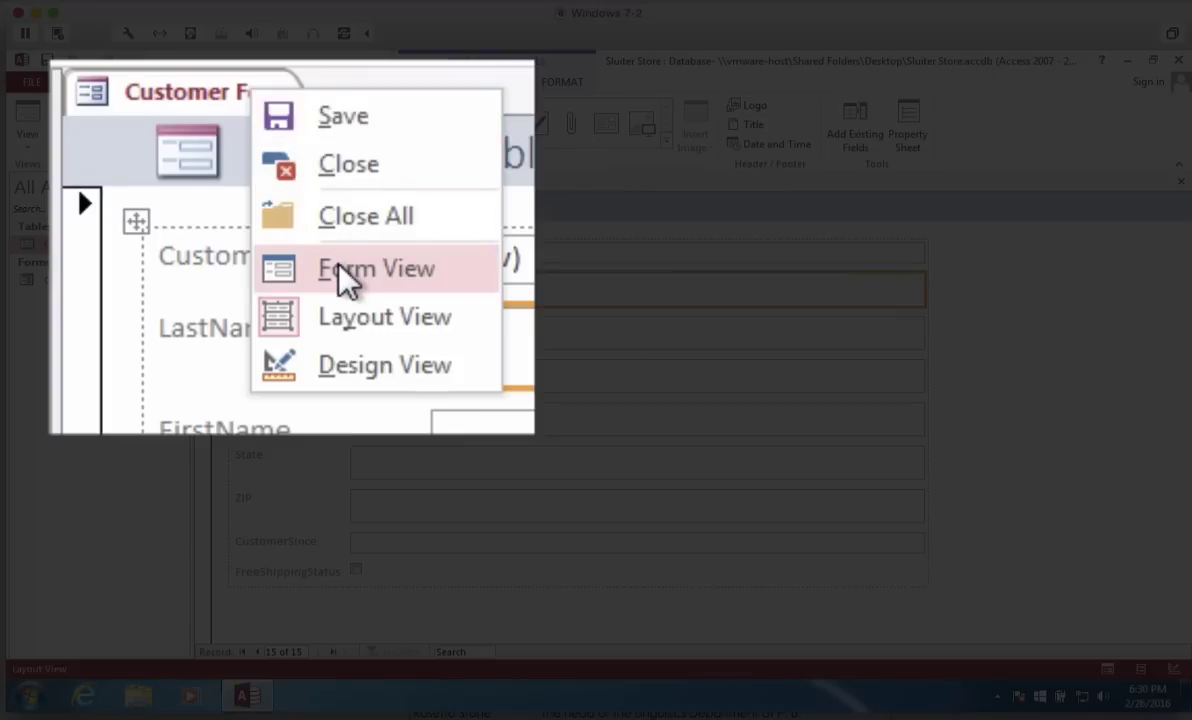
{"action": "left_click", "coordinate": [316, 254]}
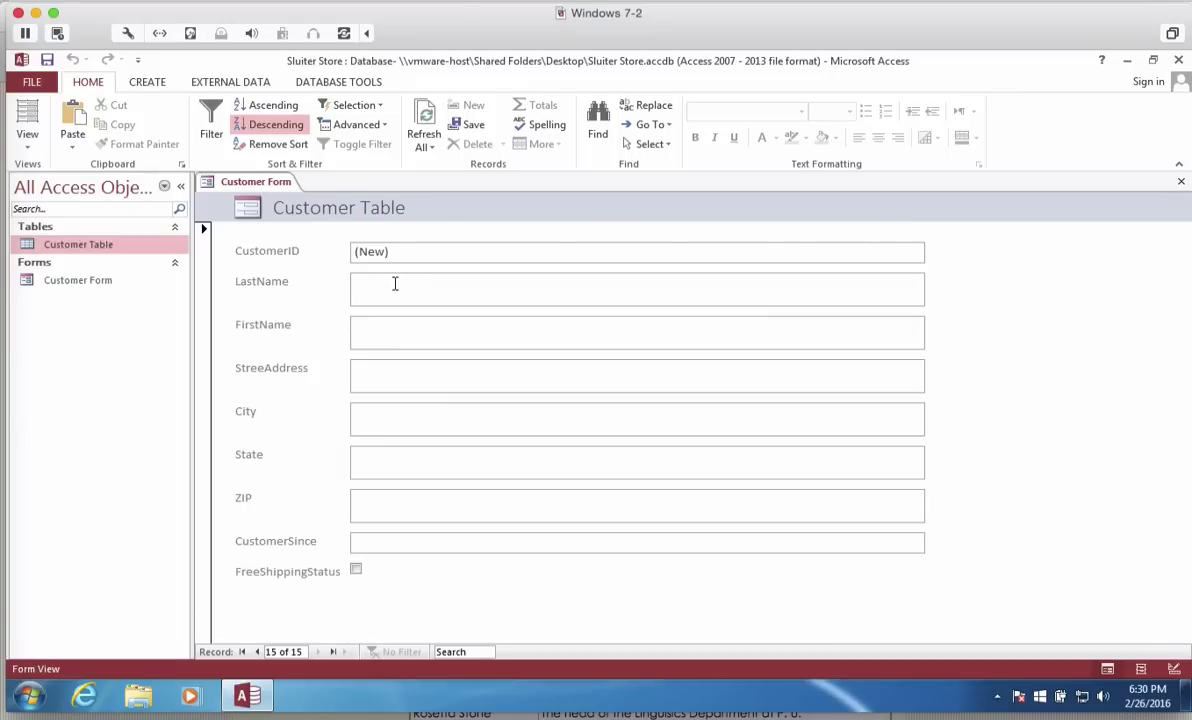
{"action": "left_click", "coordinate": [356, 570]}
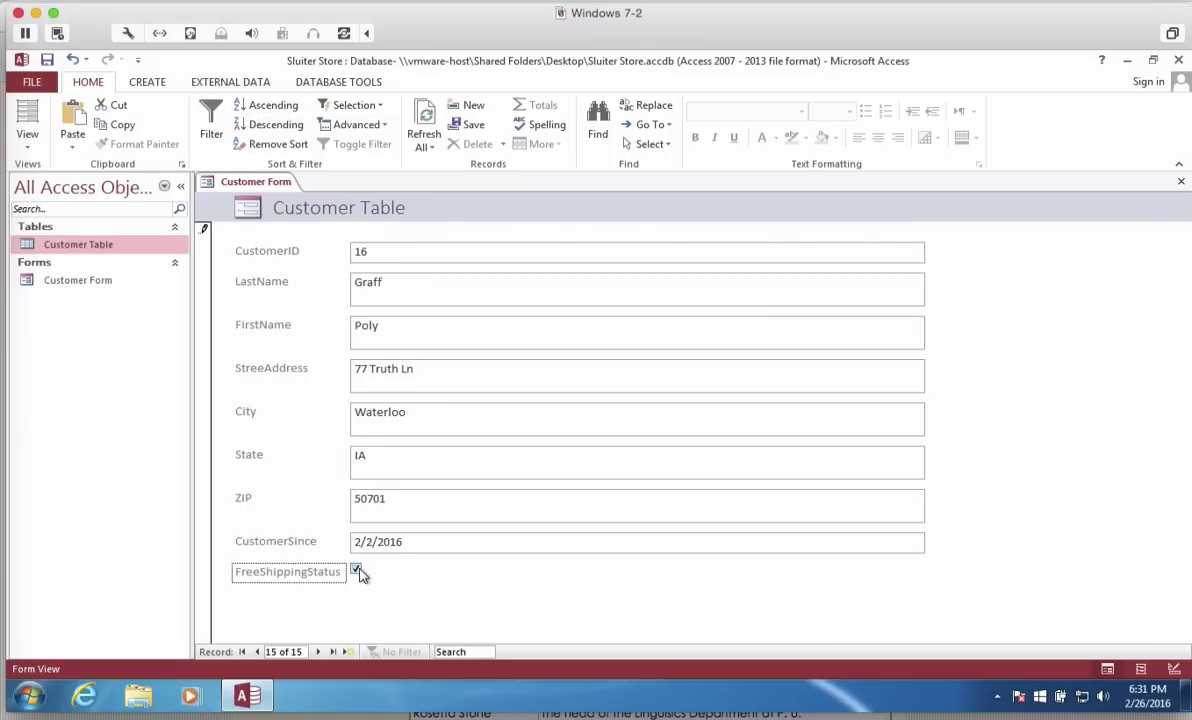
{"action": "left_click", "coordinate": [318, 652]}
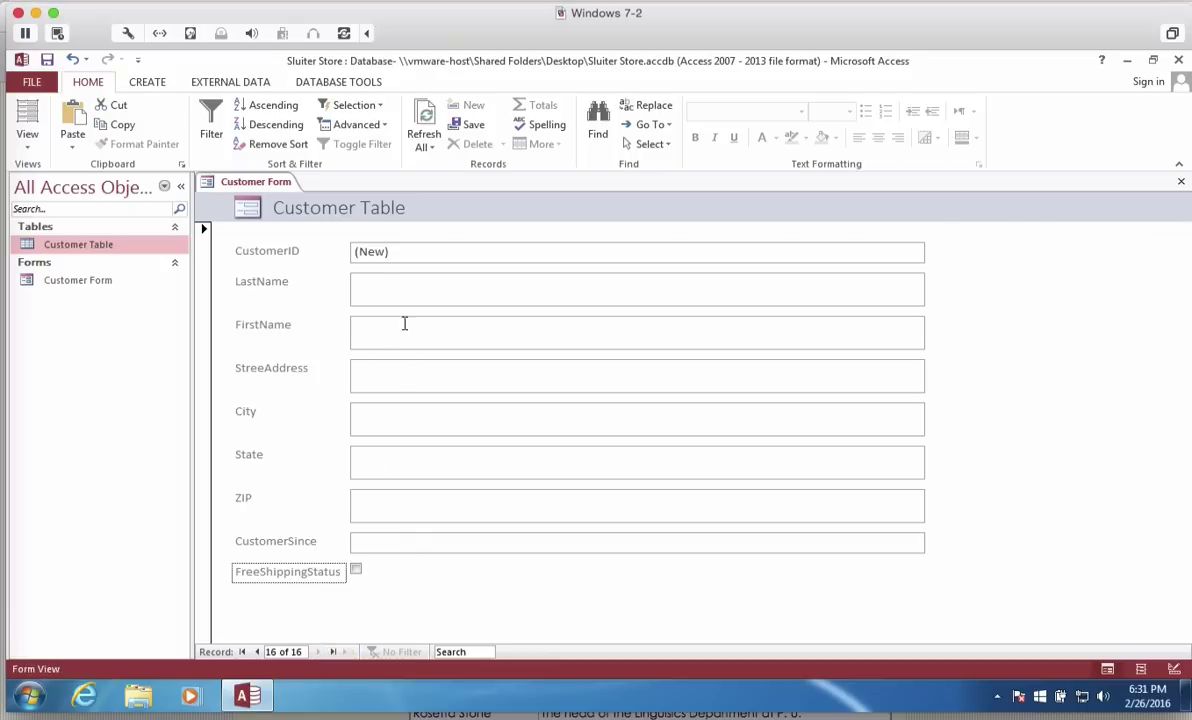
Close Customer Form, open the Customer Table to check the newly entered customer record, and close the table again.
{"action": "right_click", "coordinate": [257, 188]}
{"action": "left_click", "coordinate": [268, 213]}
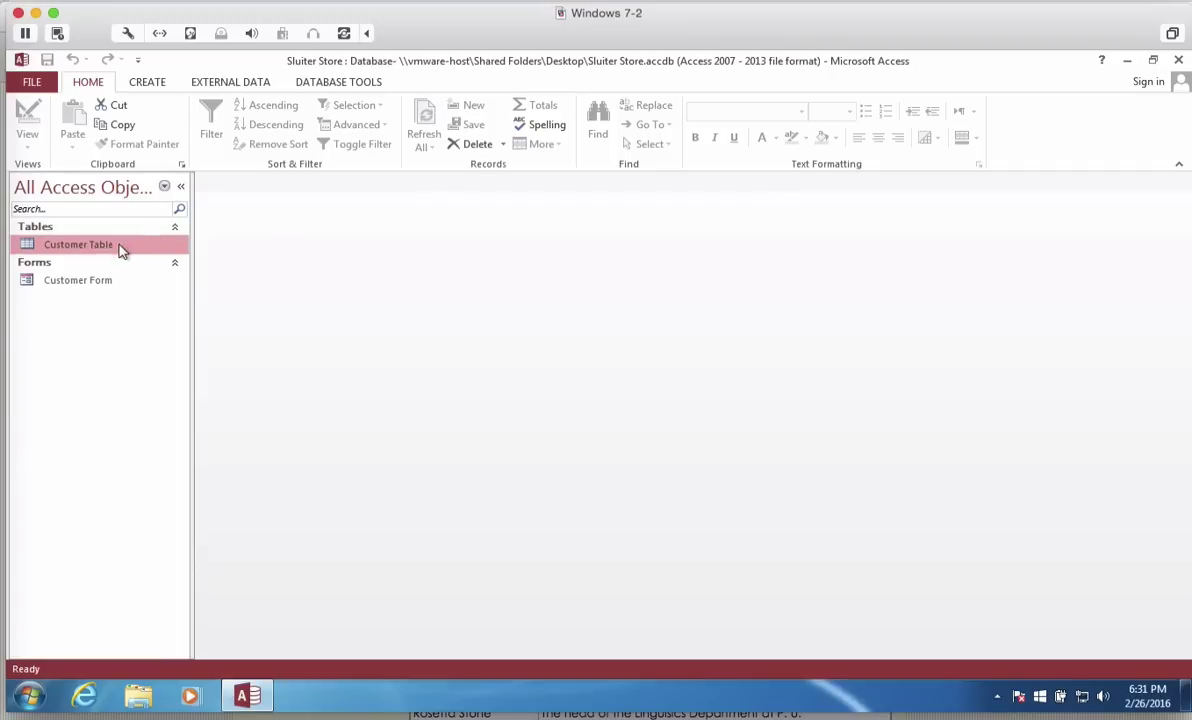
{"action": "double_click", "coordinate": [46, 248]}
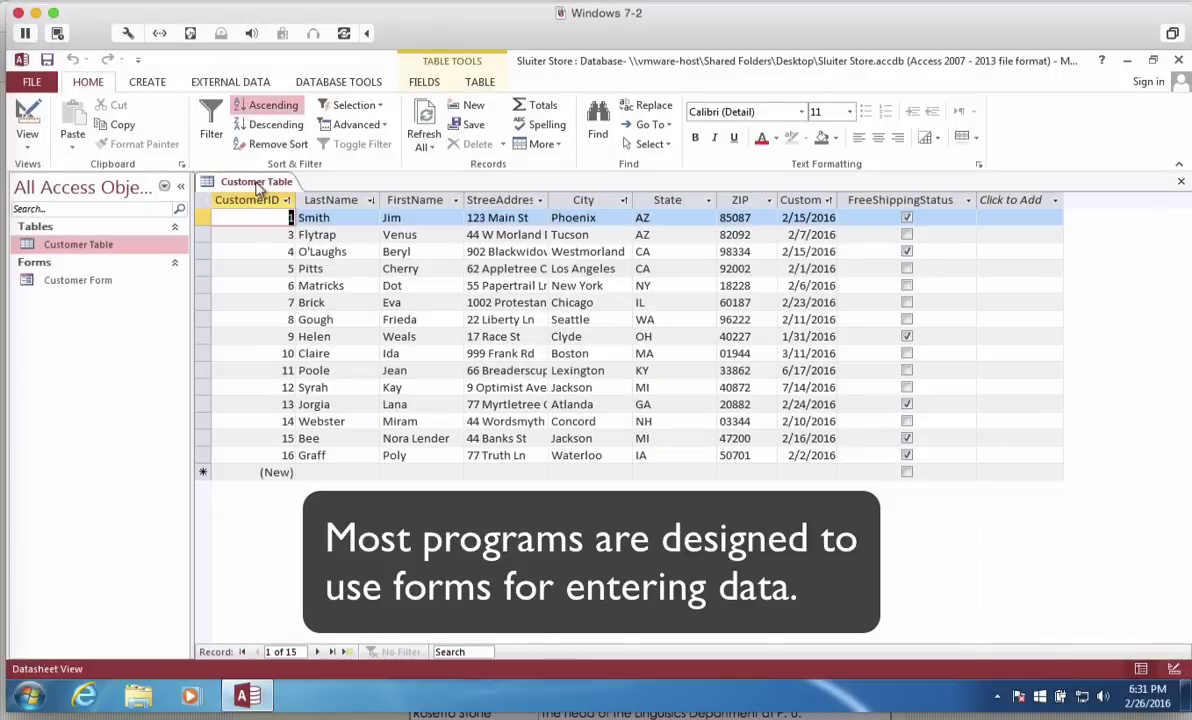
{"action": "right_click", "coordinate": [258, 185]}
{"action": "left_click", "coordinate": [295, 214]}
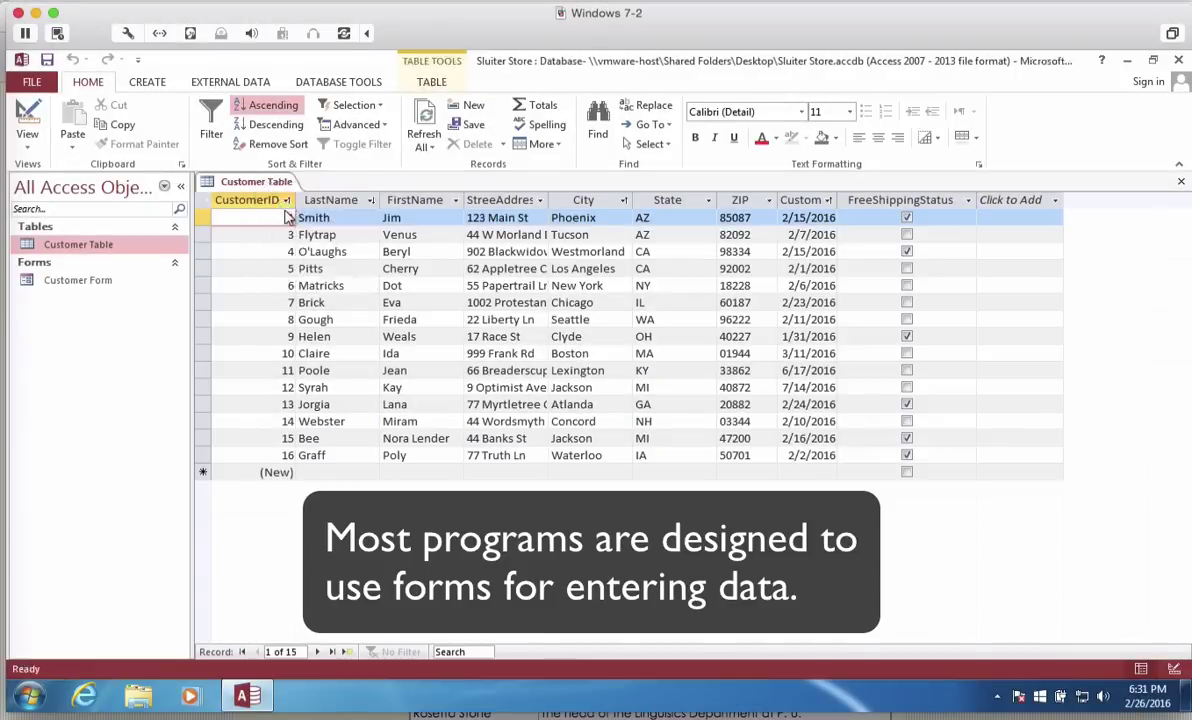
Open Customer Form in Layout View and narrow its text boxes to roughly the width of their labels.
{"action": "left_click", "coordinate": [65, 284]}
{"action": "double_click", "coordinate": [65, 284]}
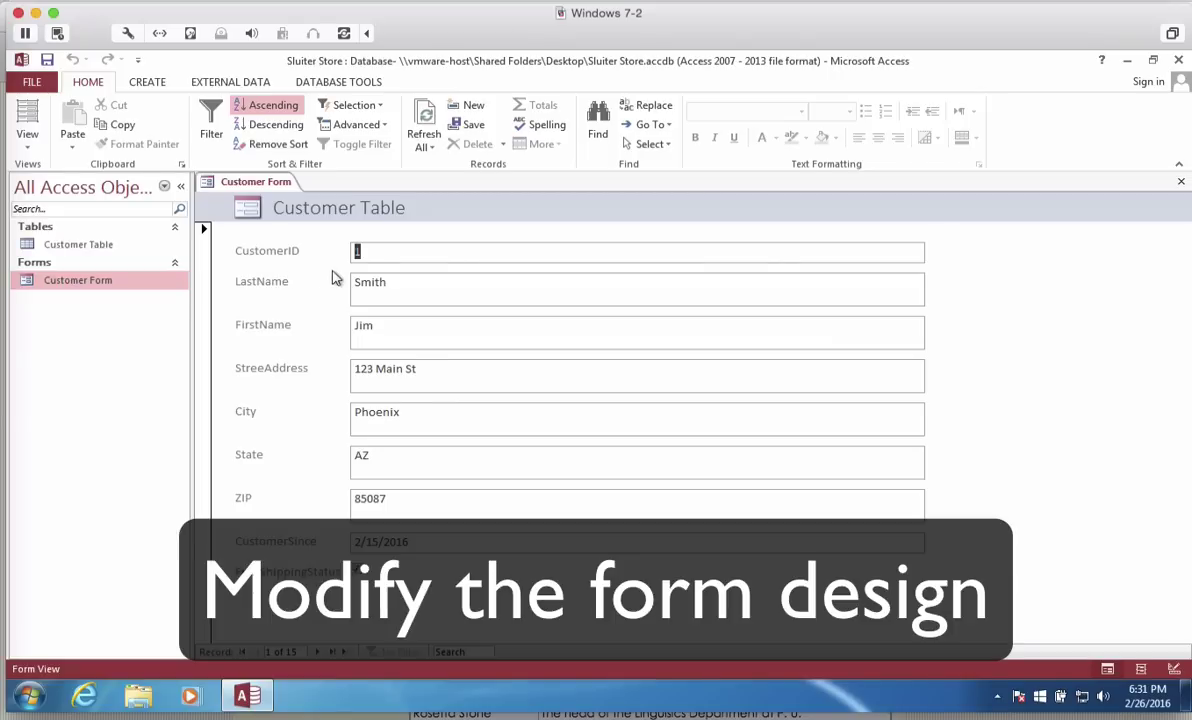
{"action": "right_click", "coordinate": [245, 186]}
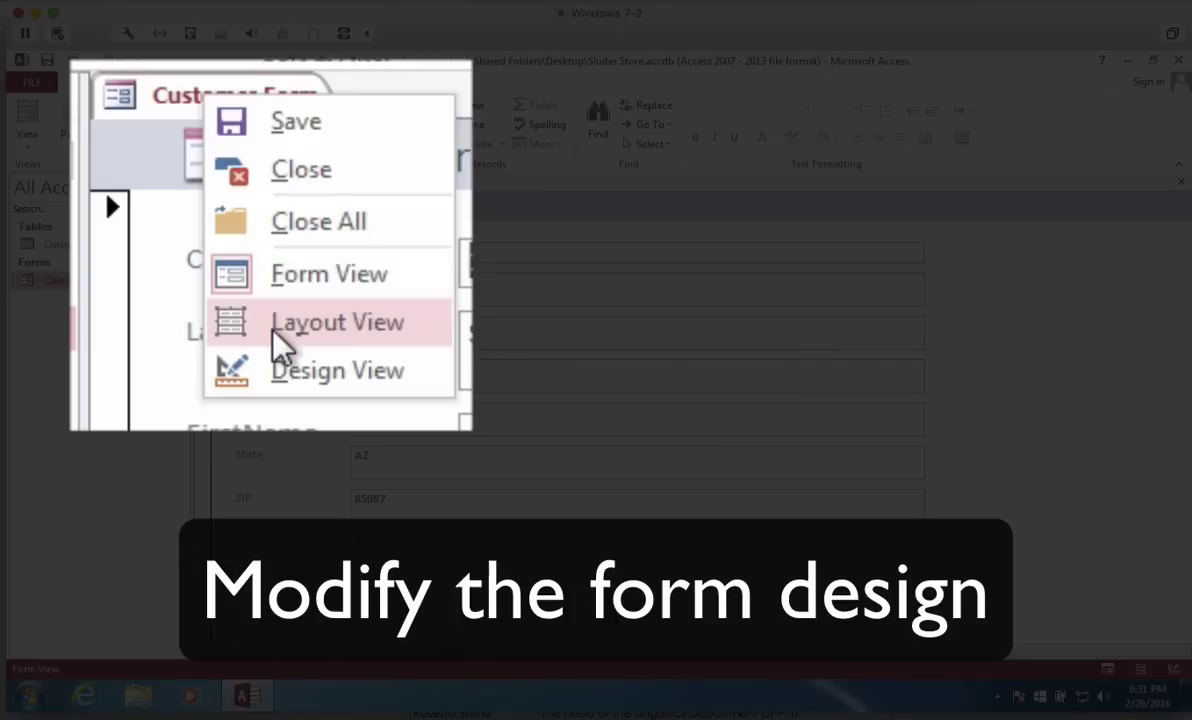
{"action": "left_click", "coordinate": [273, 328]}
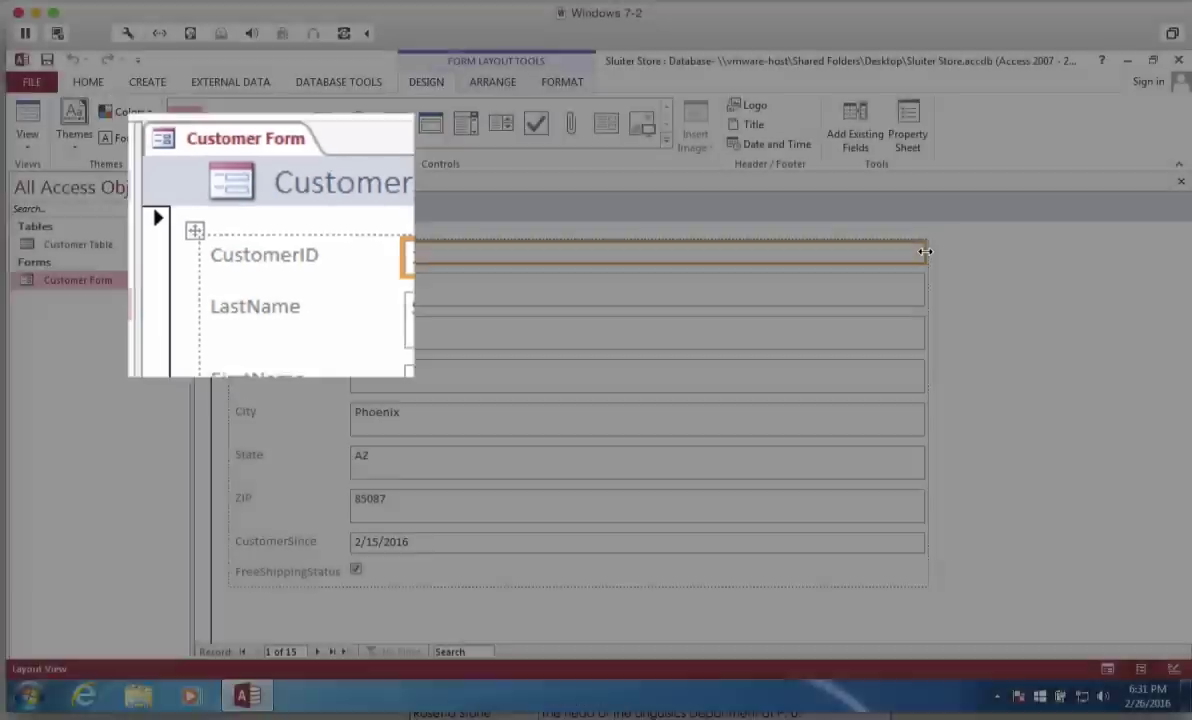
{"action": "left_click_drag", "start_coordinate": [925, 252], "coordinate": [474, 251]}
Switch Customer Form to Design View and narrow the column of text boxes to about 2.14 inches.
{"action": "right_click", "coordinate": [262, 190]}
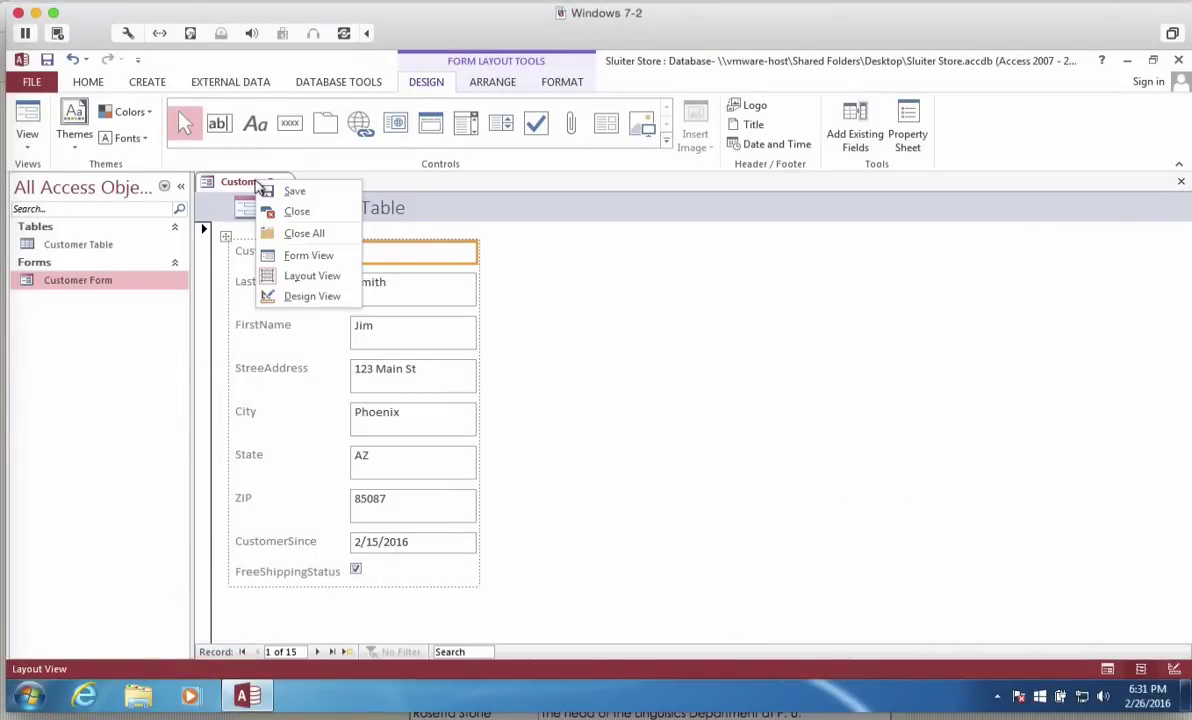
{"action": "left_click", "coordinate": [300, 297]}
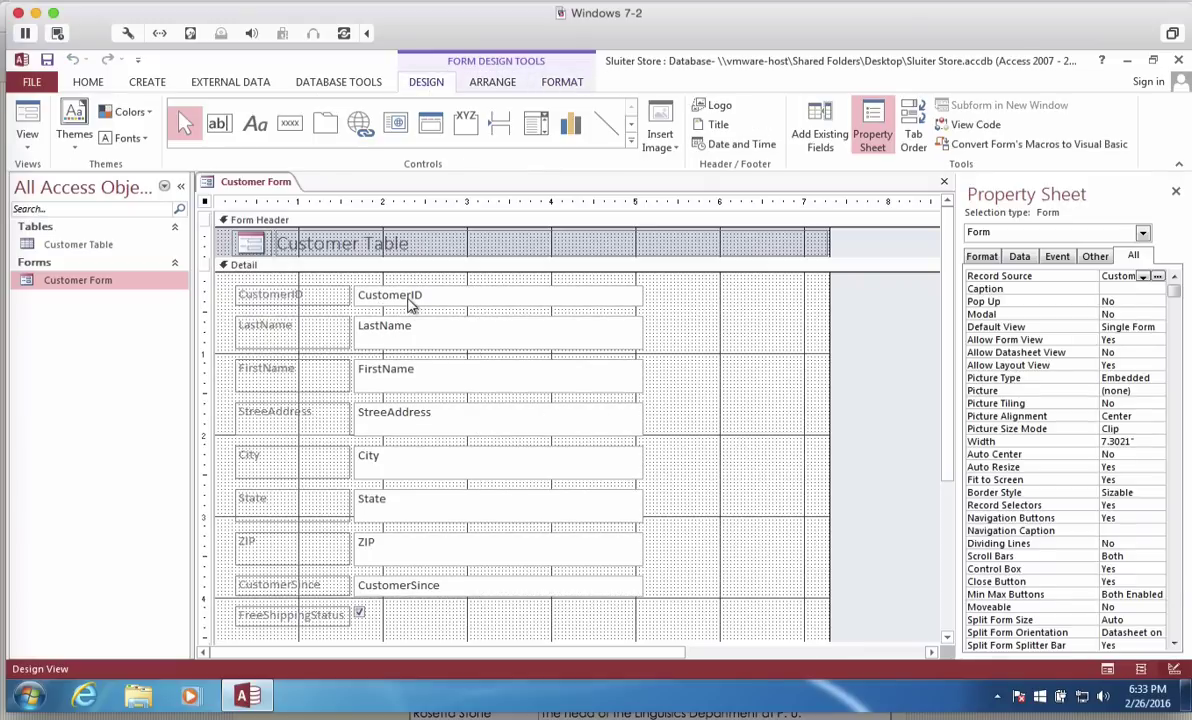
{"action": "left_click", "coordinate": [410, 300]}
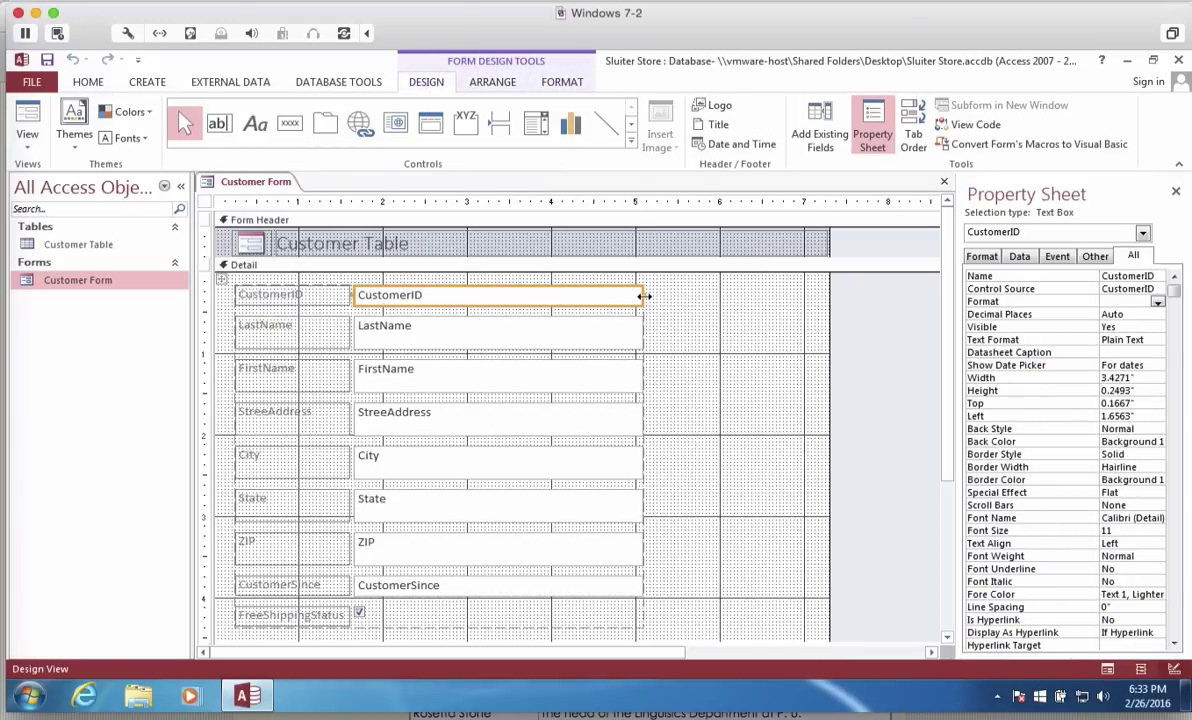
{"action": "left_click_drag", "start_coordinate": [644, 296], "coordinate": [535, 297]}
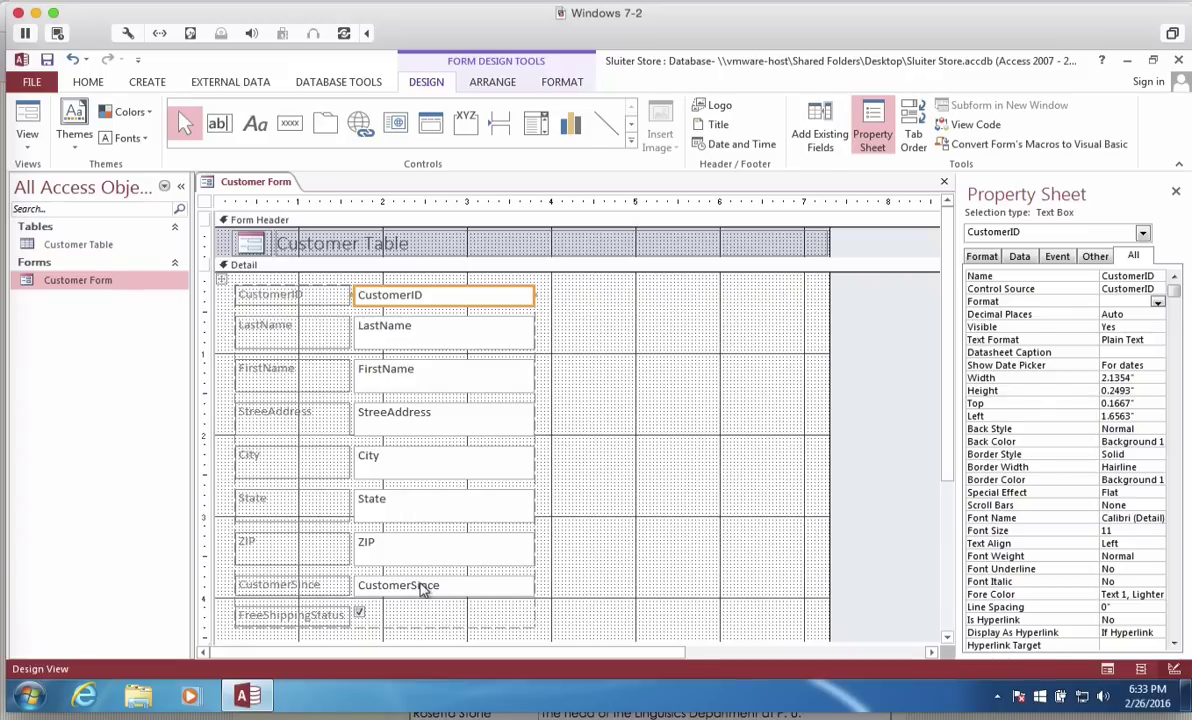
Set the format of the CustomerSince text box to Medium Date and check the date display in Form View.
{"action": "left_click", "coordinate": [263, 586]}
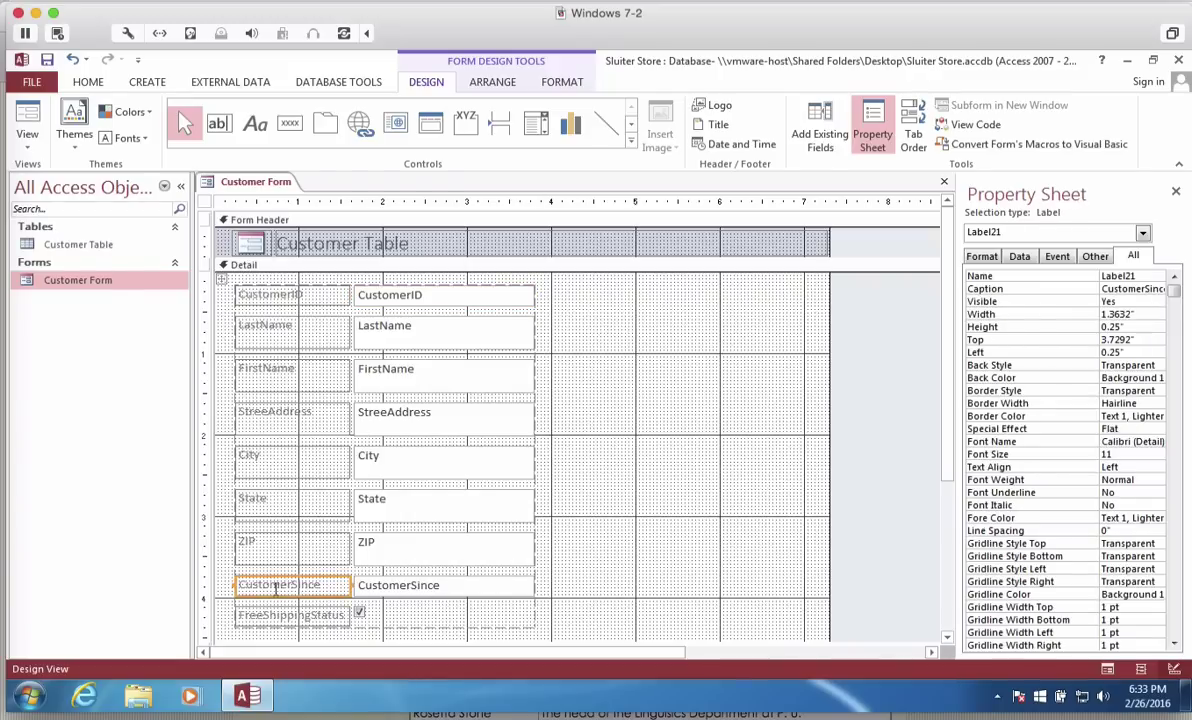
{"action": "left_click", "coordinate": [410, 588]}
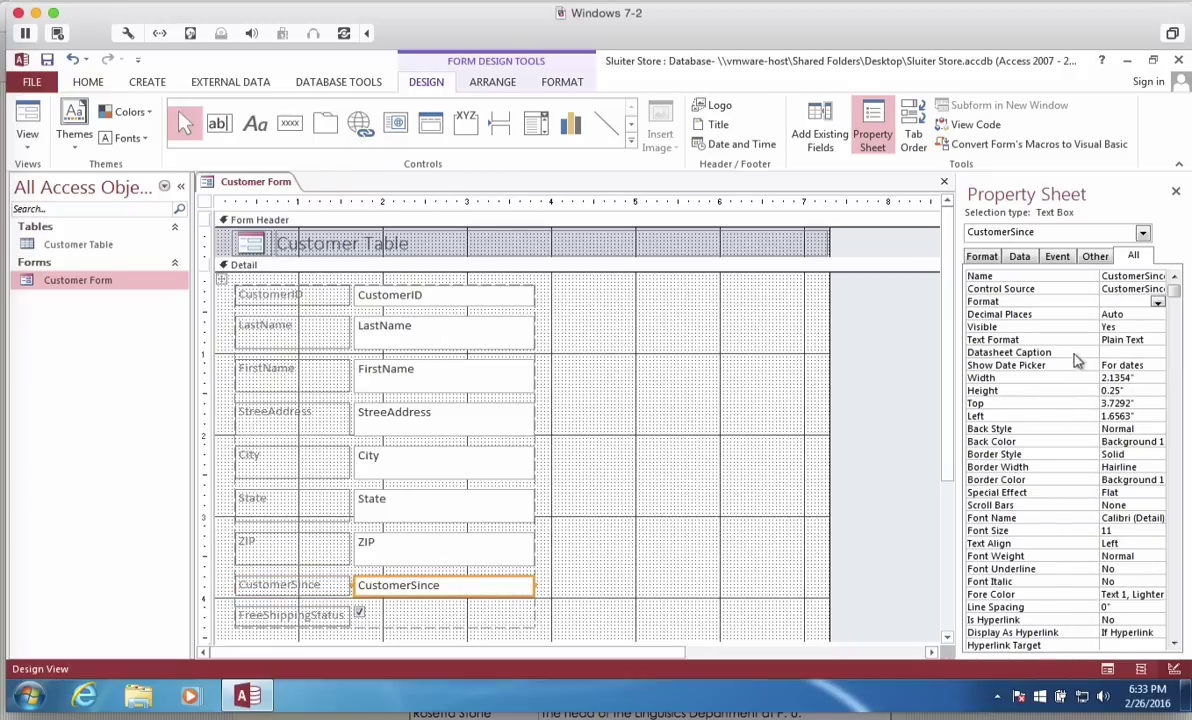
{"action": "left_click", "coordinate": [1157, 303]}
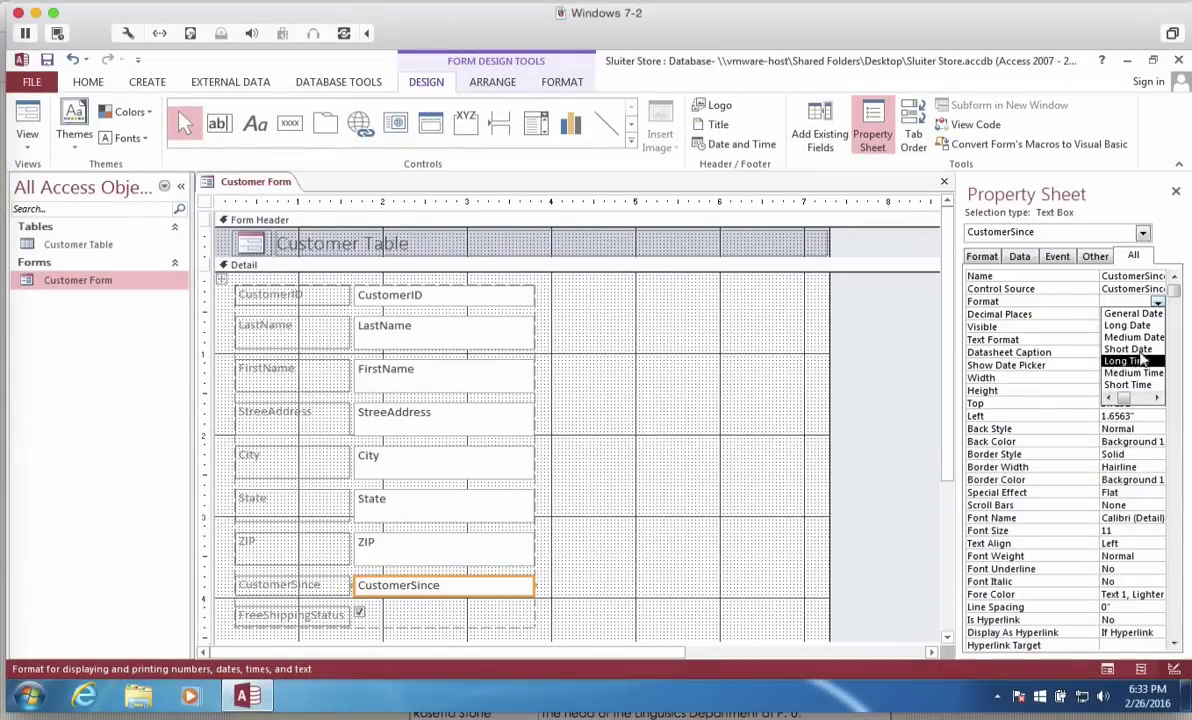
{"action": "left_click", "coordinate": [1145, 340]}
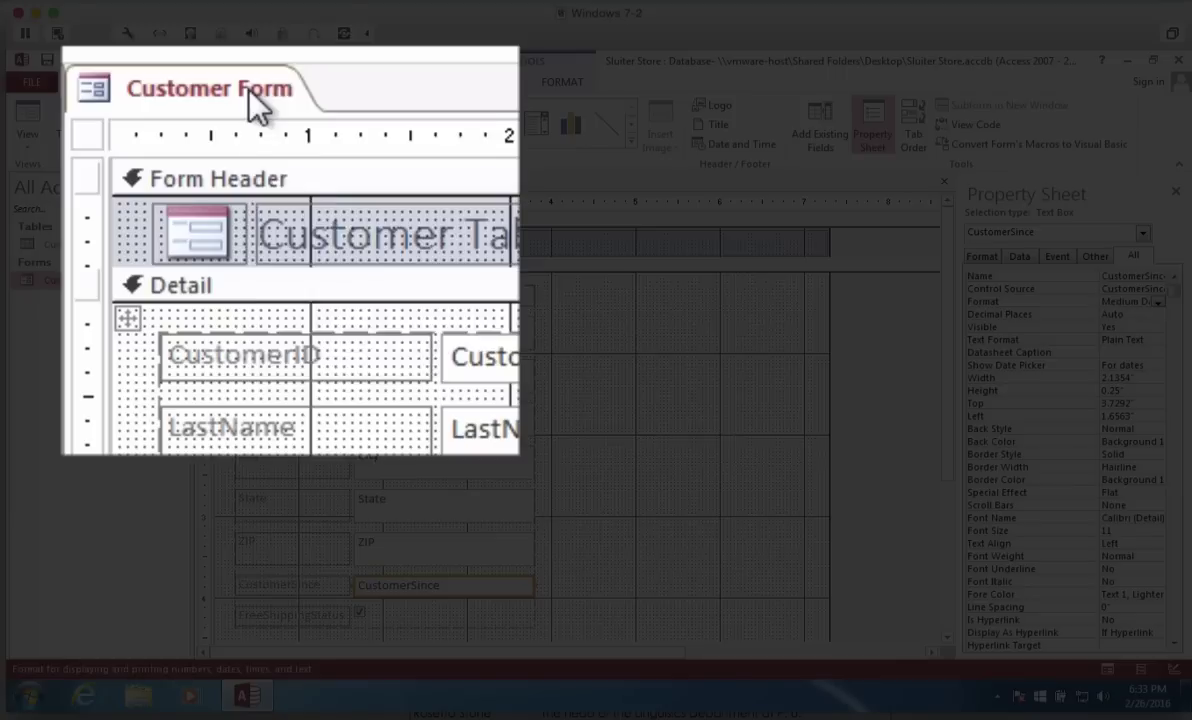
{"action": "right_click", "coordinate": [256, 100]}
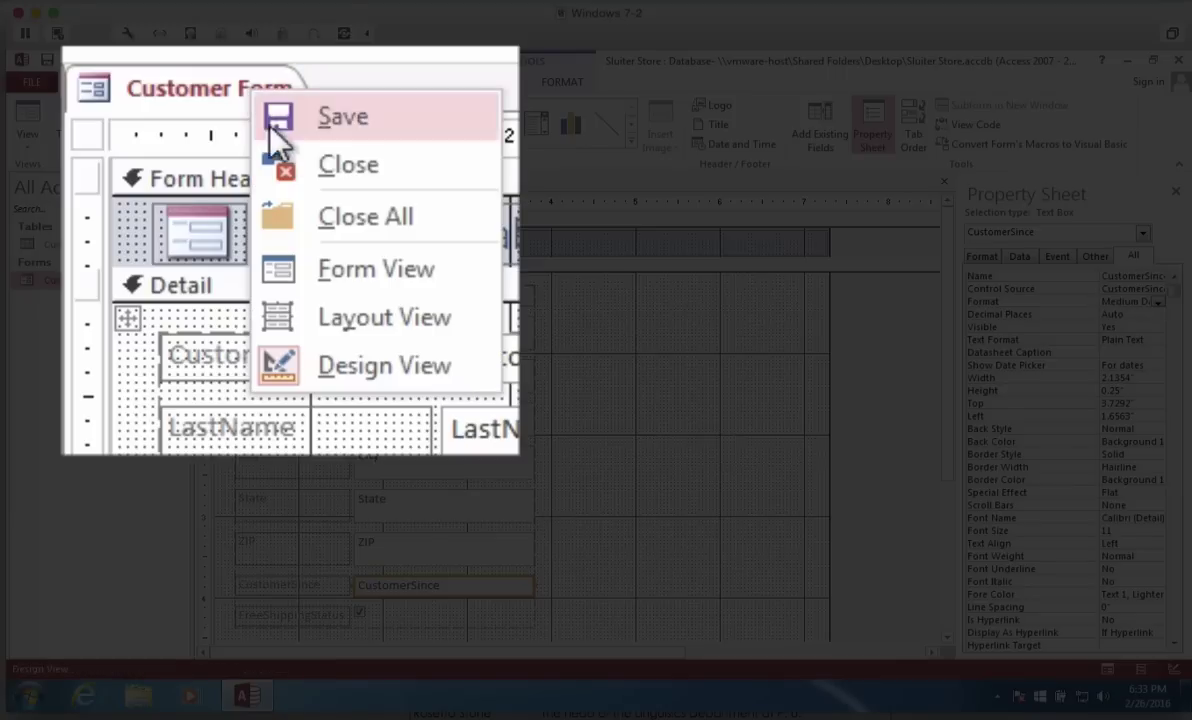
{"action": "left_click", "coordinate": [332, 270]}
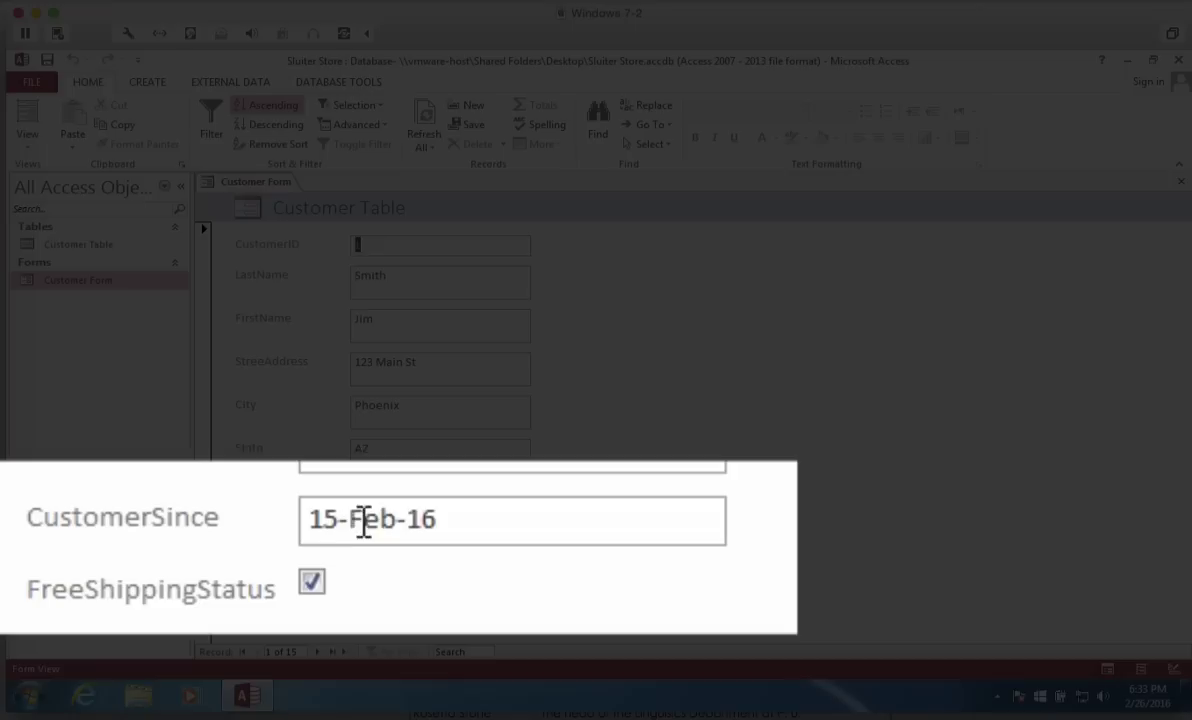
{"action": "double_click", "coordinate": [380, 537]}
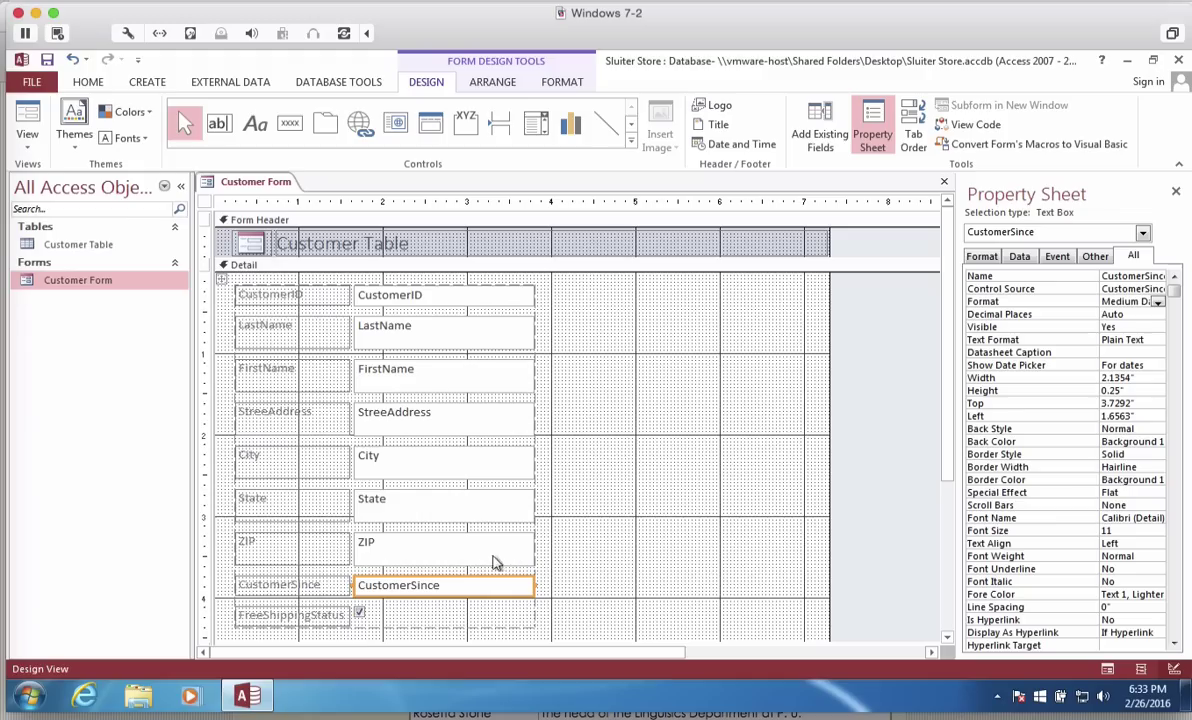
Set the CustomerID text box to font size 20 and the Arial Black font.
{"action": "left_click", "coordinate": [393, 298]}
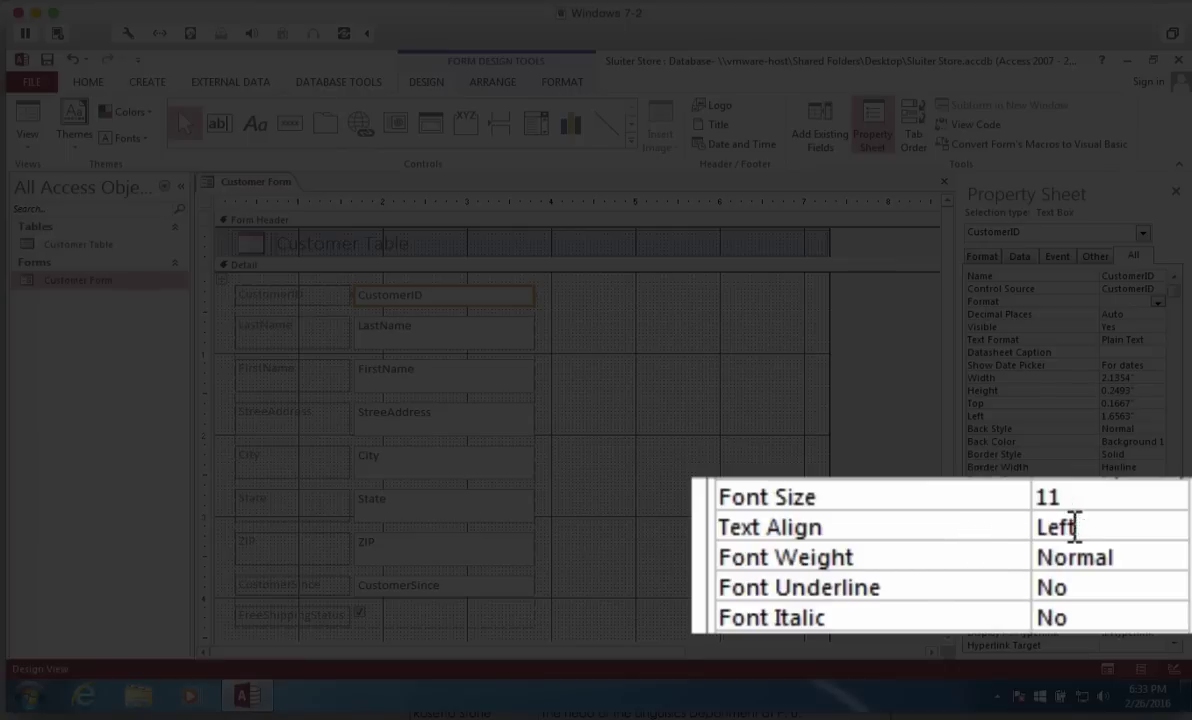
{"action": "left_click", "coordinate": [1119, 543]}
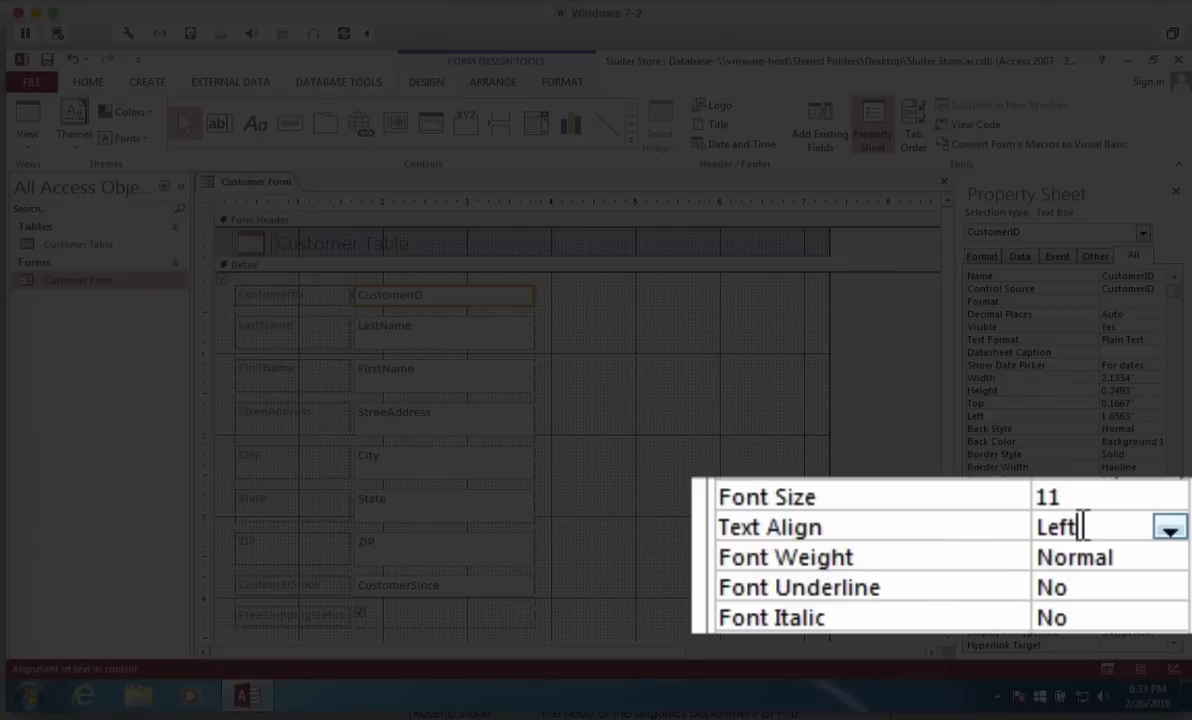
{"action": "left_click", "coordinate": [1170, 530]}
{"action": "left_click", "coordinate": [1170, 530]}
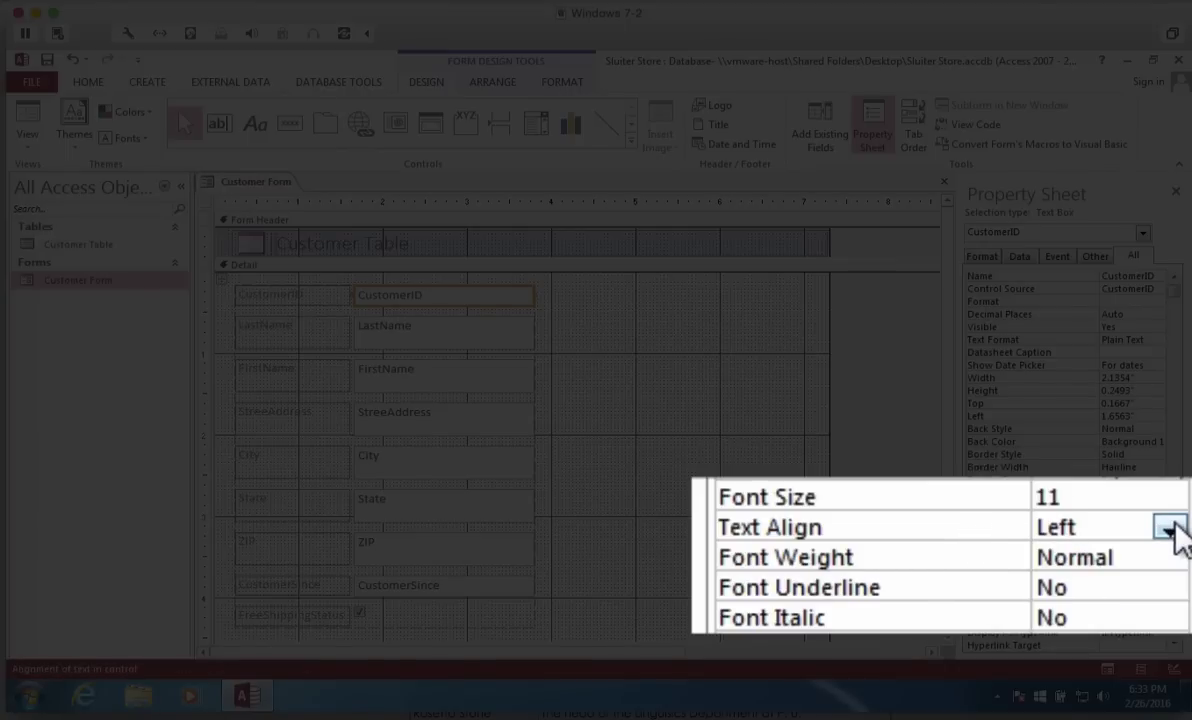
{"action": "left_click", "coordinate": [1117, 494]}
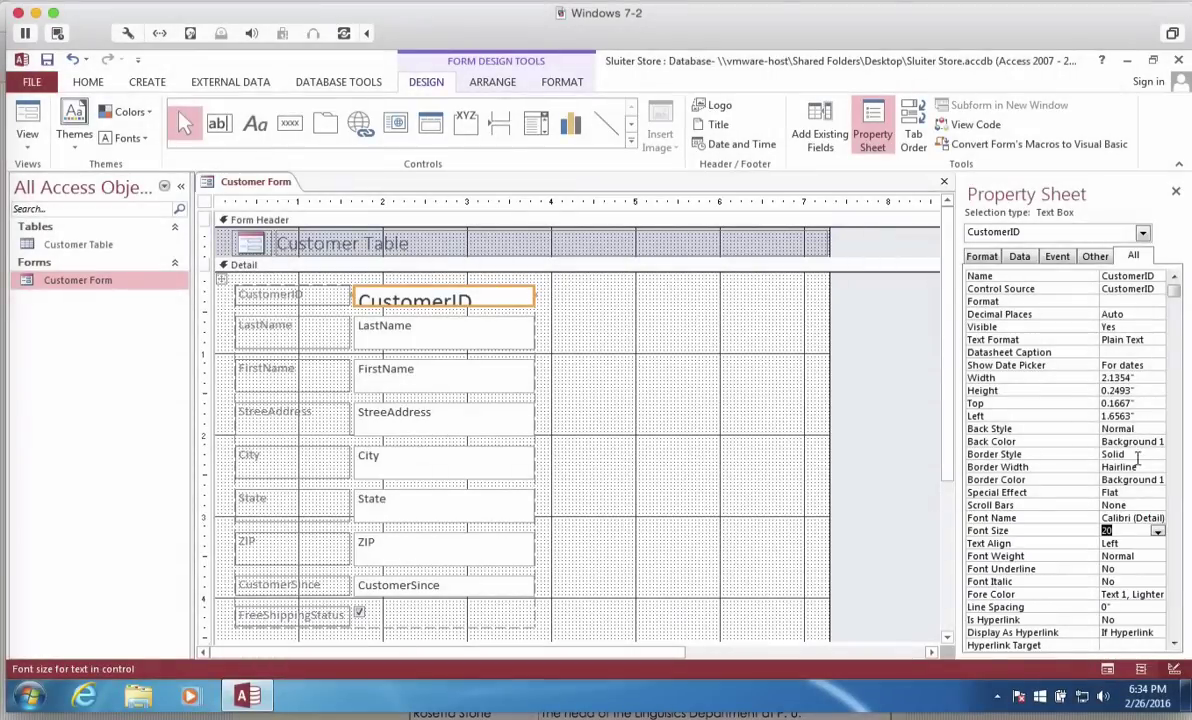
{"action": "left_click", "coordinate": [1159, 519]}
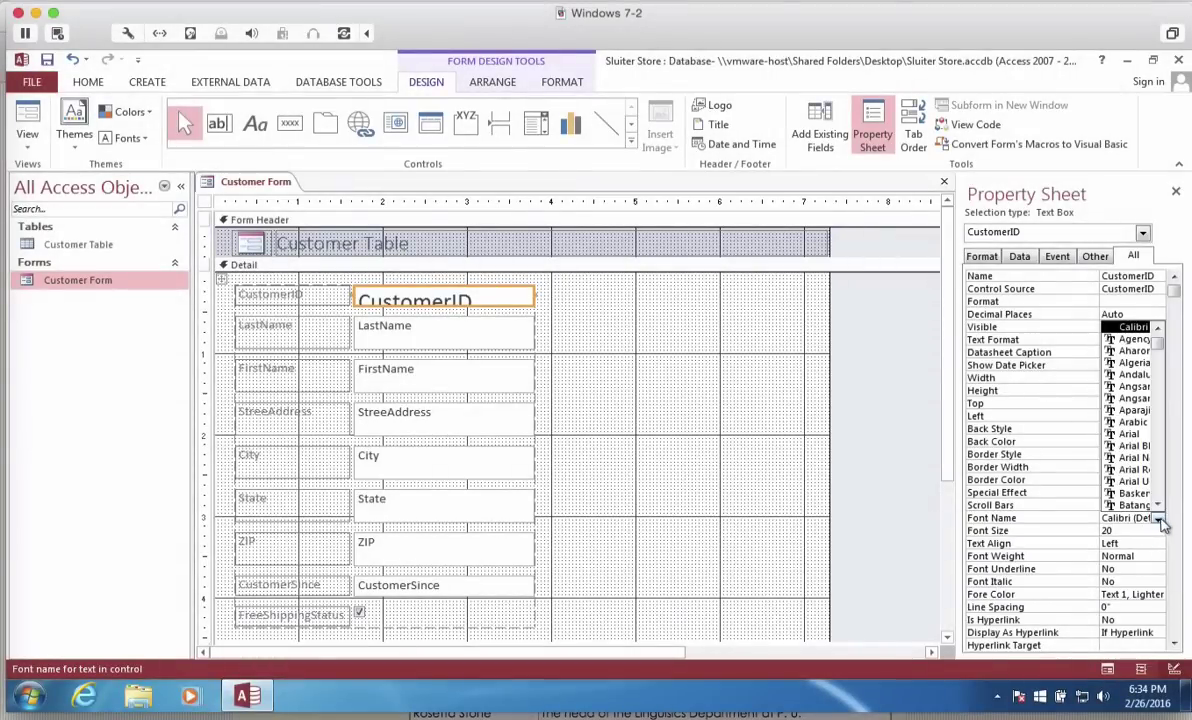
{"action": "left_click", "coordinate": [1138, 447]}
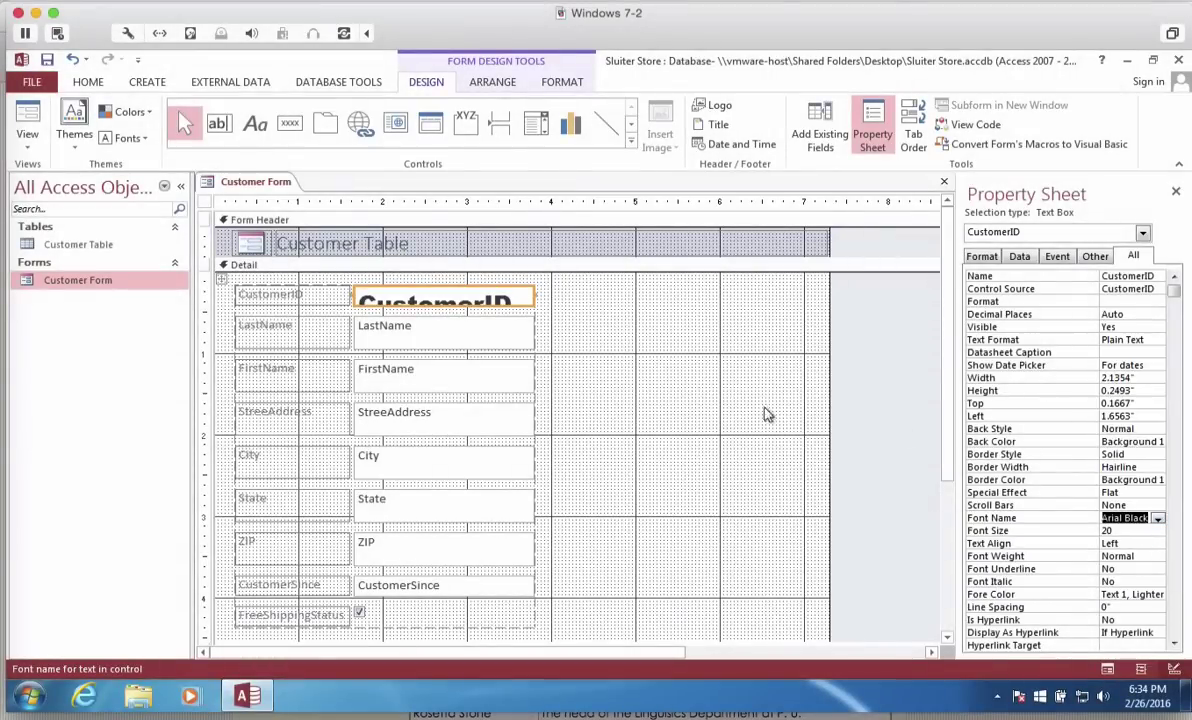
{"action": "left_click", "coordinate": [519, 304]}
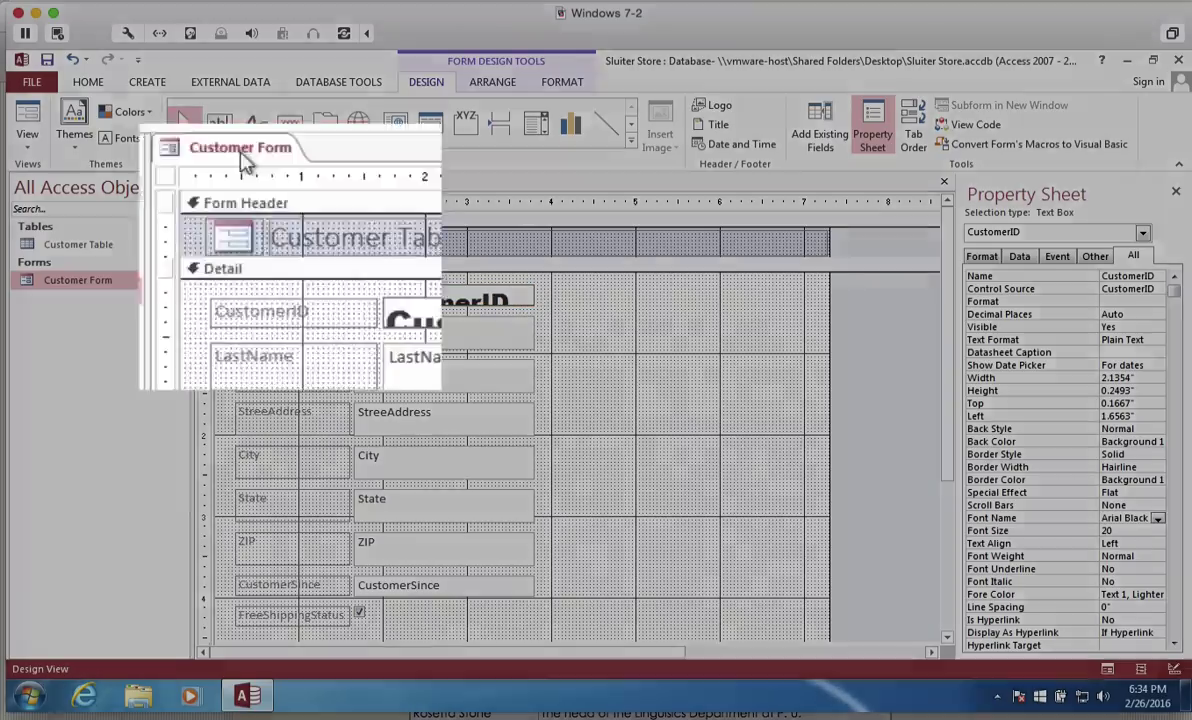
Close Customer Form with its design changes saved, and open the Customer Table.
{"action": "right_click", "coordinate": [268, 183]}
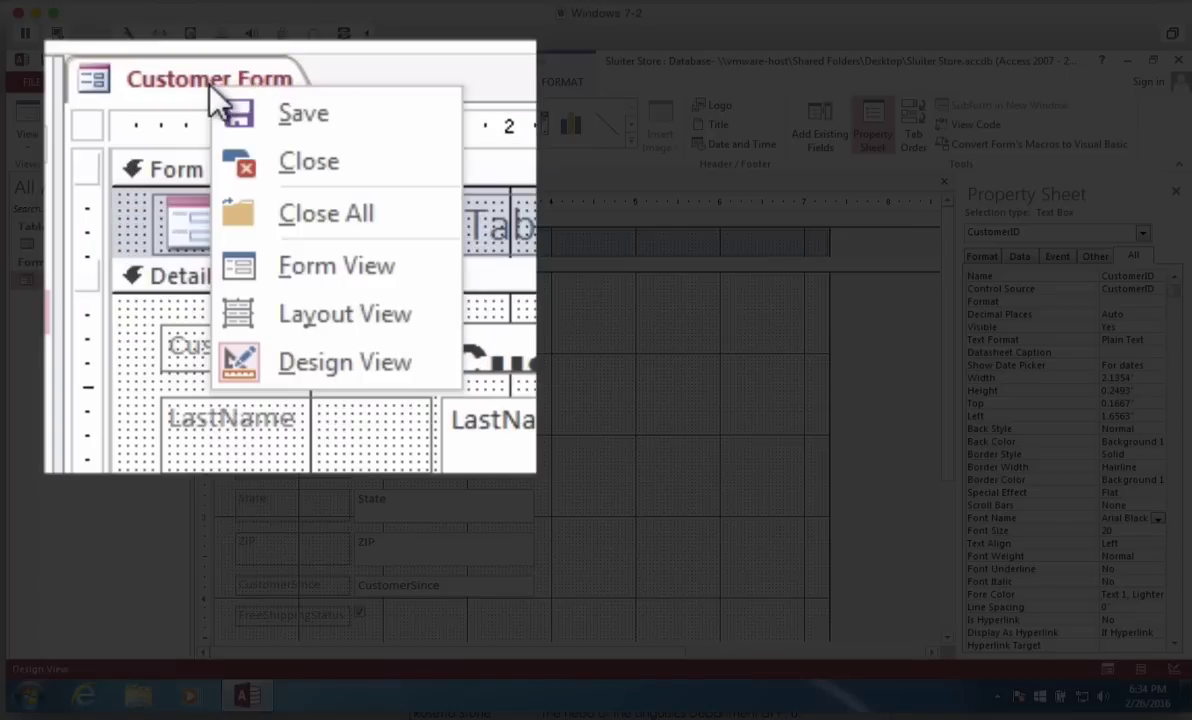
{"action": "left_click", "coordinate": [285, 216]}
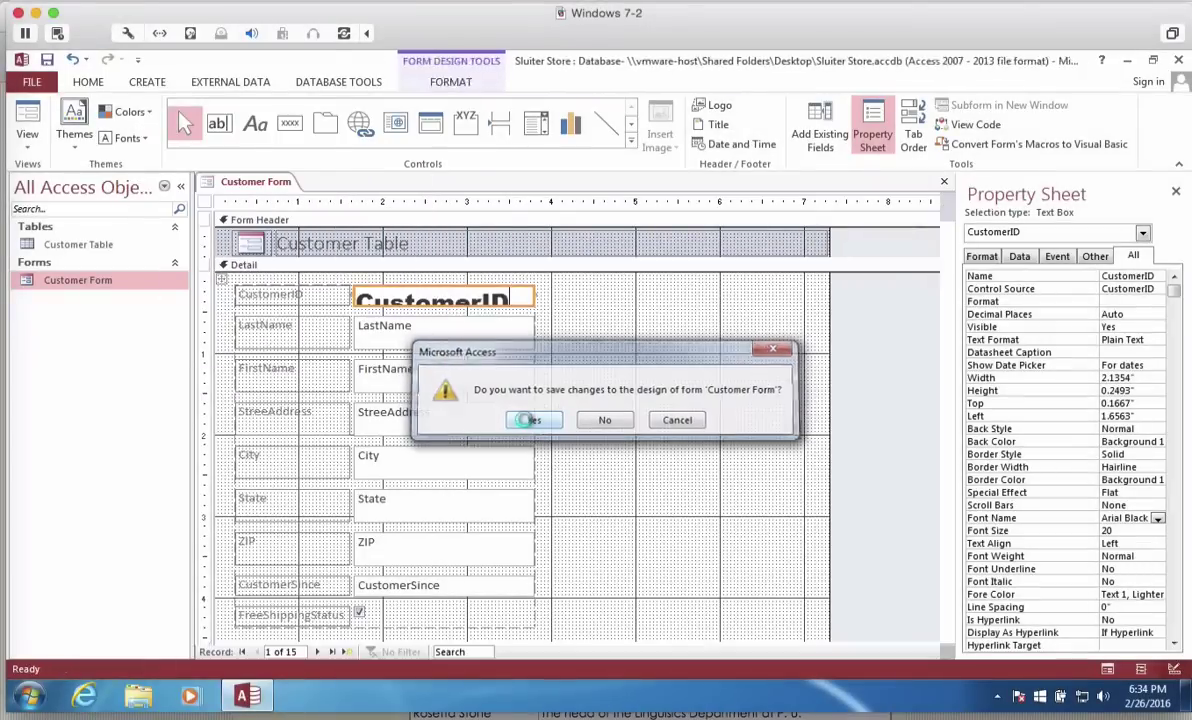
{"action": "left_click", "coordinate": [530, 419]}
{"action": "left_click", "coordinate": [100, 250]}
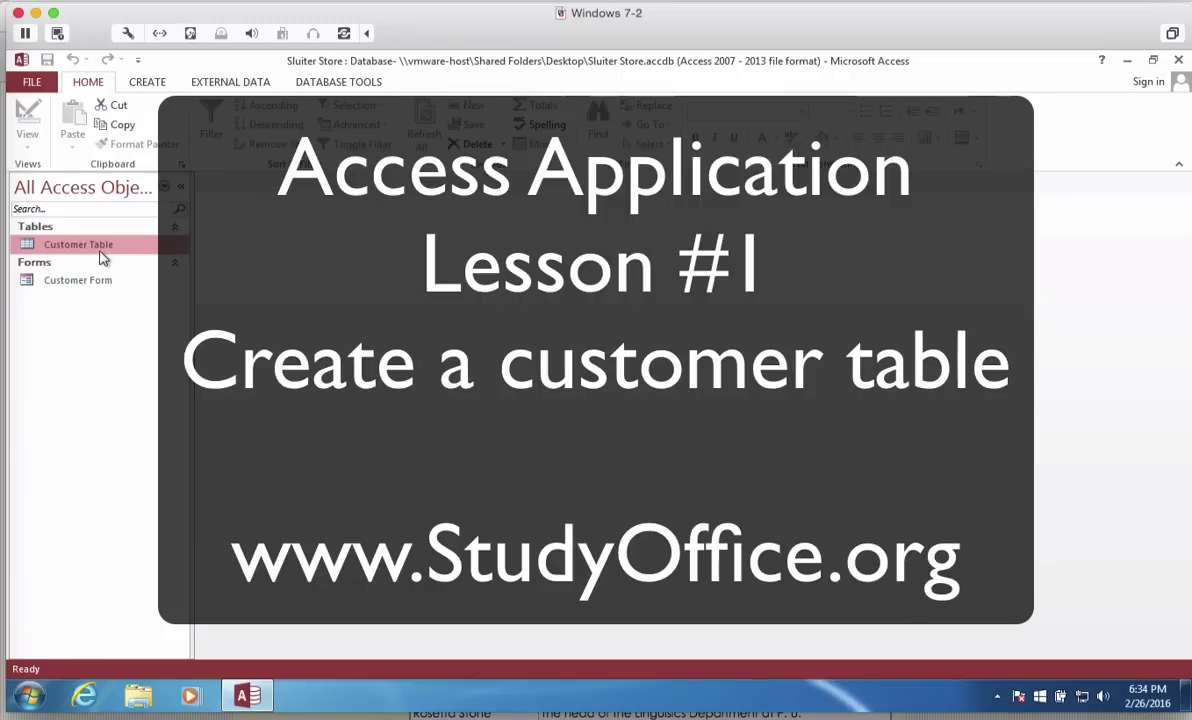
{"action": "double_click", "coordinate": [100, 258]}
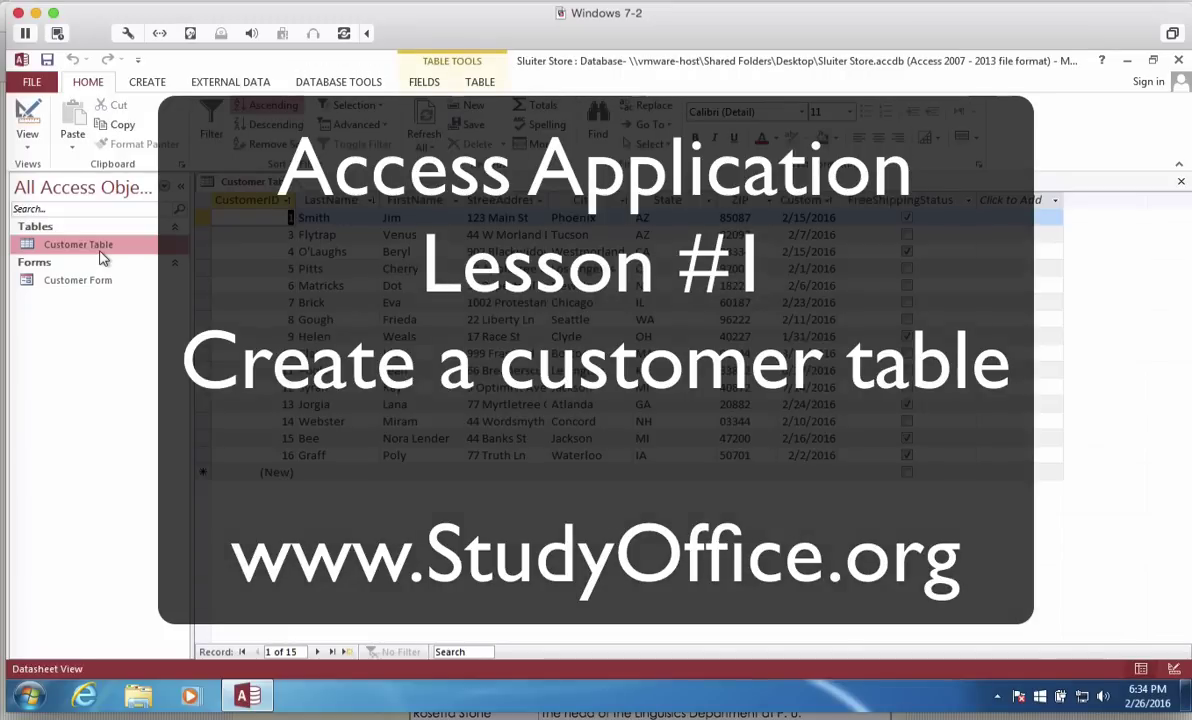